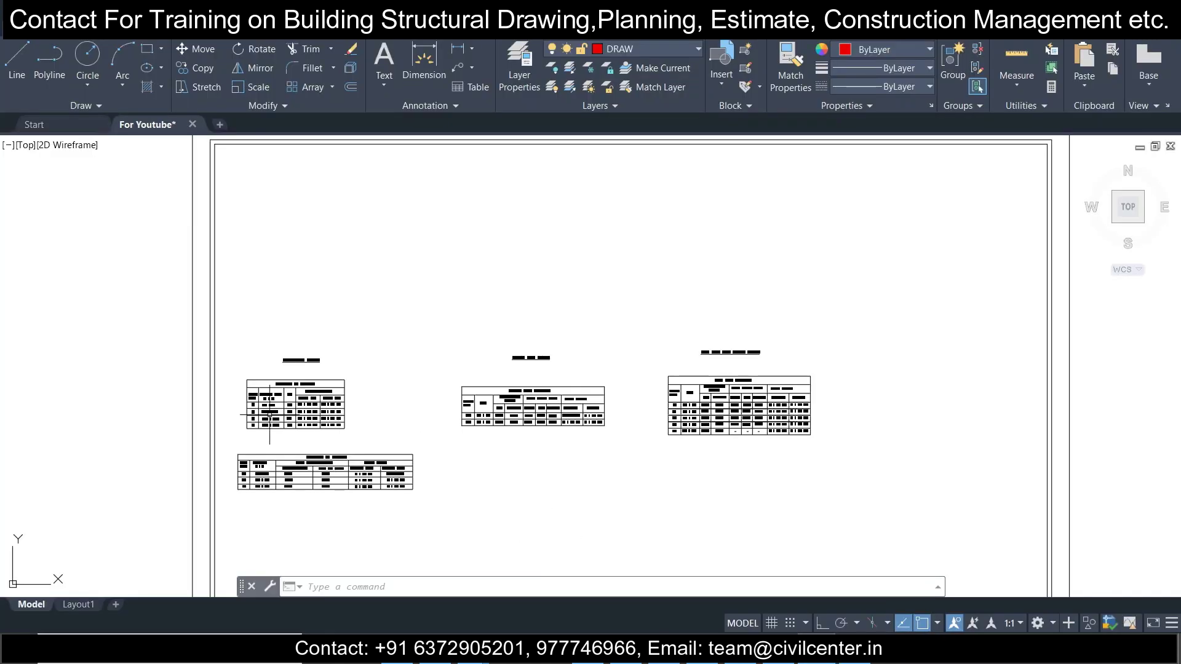
Step: Examine the AutoCAD sheet with the foundation, plinth beam and typical roof beam column layout titles and their schedules
scroll(278, 403, up, 3)
scroll(277, 403, down, 3)
scroll(338, 266, up, 2)
middle_drag(339, 266, 294, 332)
scroll(294, 333, down, 1)
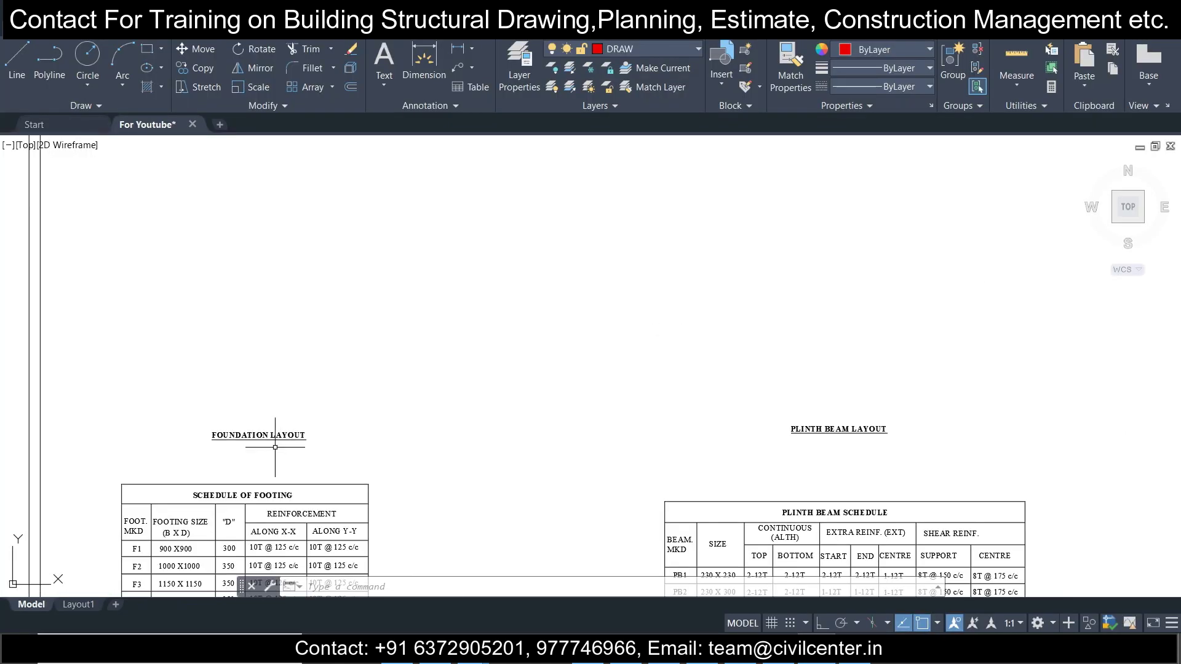
scroll(275, 447, down, 2)
scroll(729, 448, up, 4)
scroll(754, 443, down, 2)
scroll(747, 418, down, 2)
scroll(732, 400, up, 5)
scroll(702, 412, down, 6)
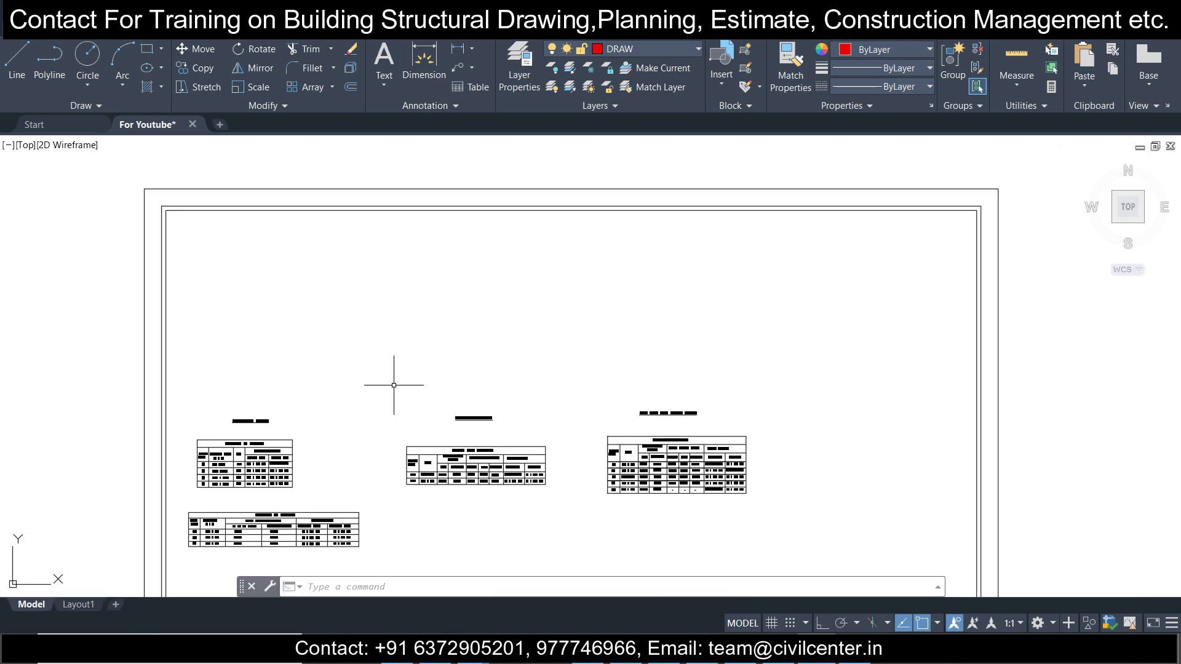
middle_drag(400, 386, 533, 329)
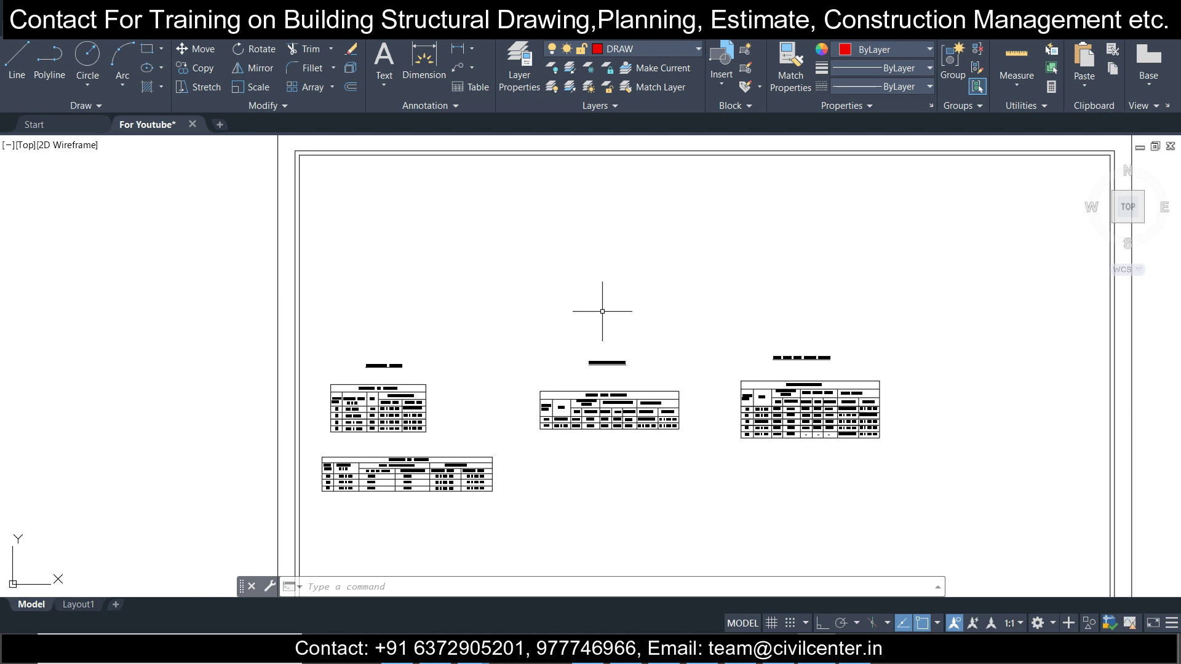
scroll(394, 338, up, 3)
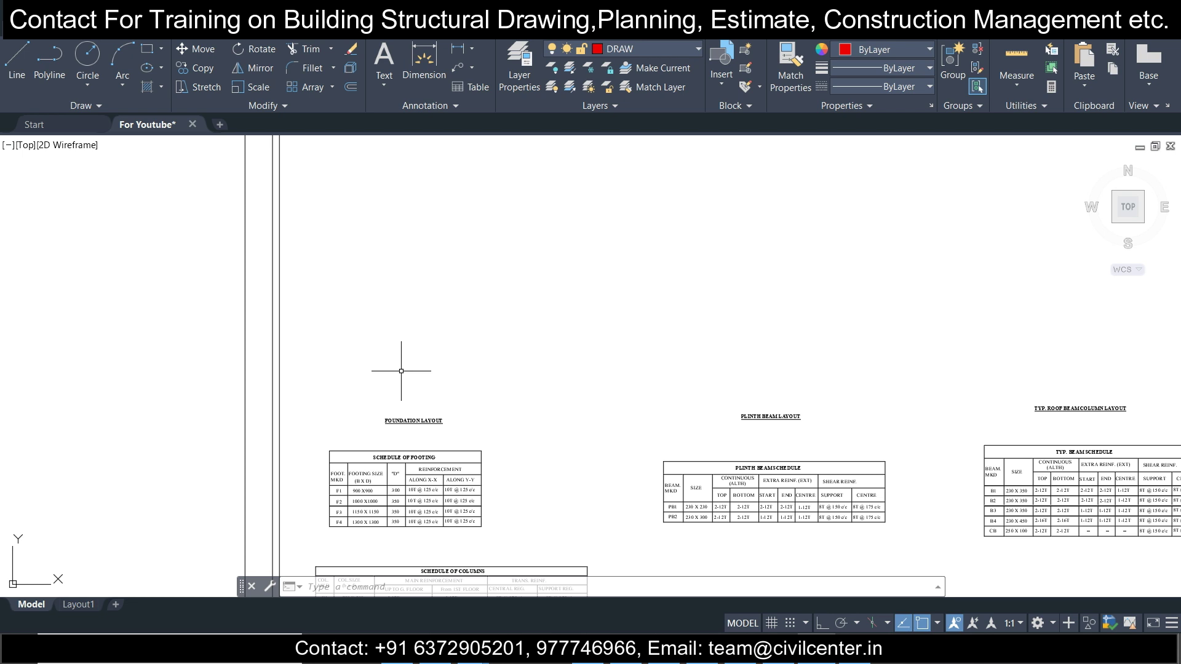
Step: Examine the completed foundation and plinth beam layouts, the footing and staircase details, and the column and beam schedules
scroll(401, 371, down, 4)
middle_drag(282, 353, 824, 310)
middle_drag(353, 313, 769, 304)
scroll(636, 256, up, 2)
scroll(636, 255, up, 2)
scroll(340, 250, up, 3)
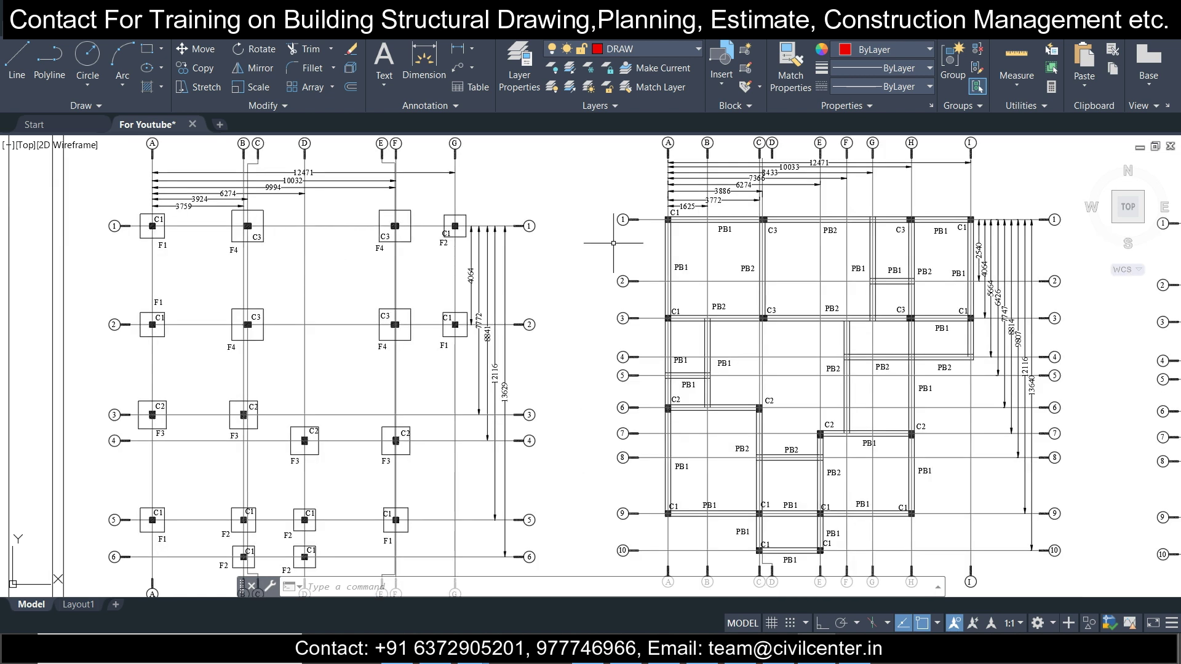
scroll(887, 281, up, 2)
scroll(909, 331, down, 2)
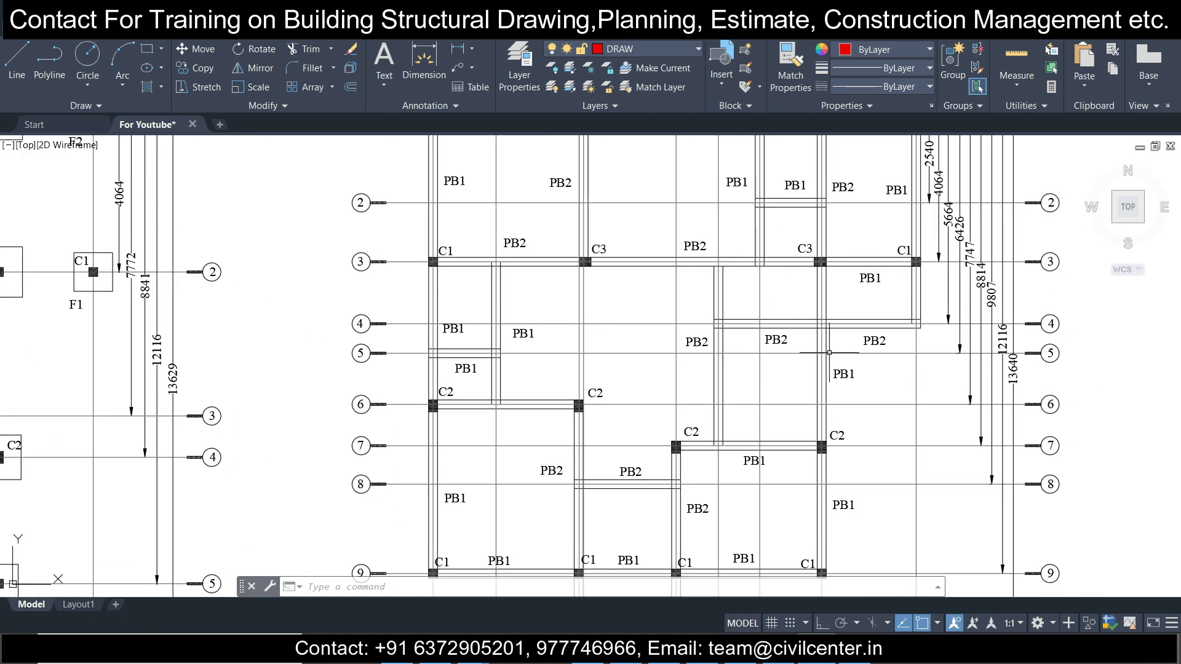
scroll(824, 345, down, 2)
scroll(634, 214, down, 2)
mouse_move(812, 336)
middle_down()
mouse_move(548, 327)
mouse_move(489, 178)
middle_up()
scroll(1012, 311, up, 2)
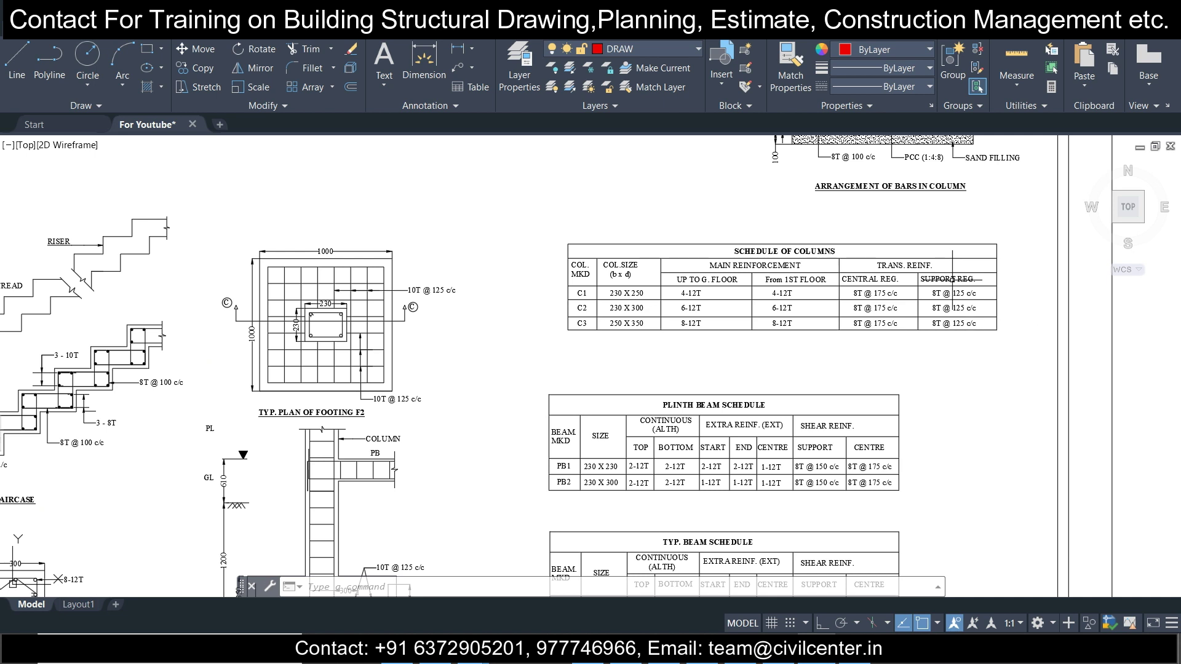
Step: Review the sheet holding the footing, column, plinth beam and typical beam schedules without layout plans
scroll(622, 308, down, 5)
middle_drag(861, 281, 509, 350)
scroll(504, 350, up, 3)
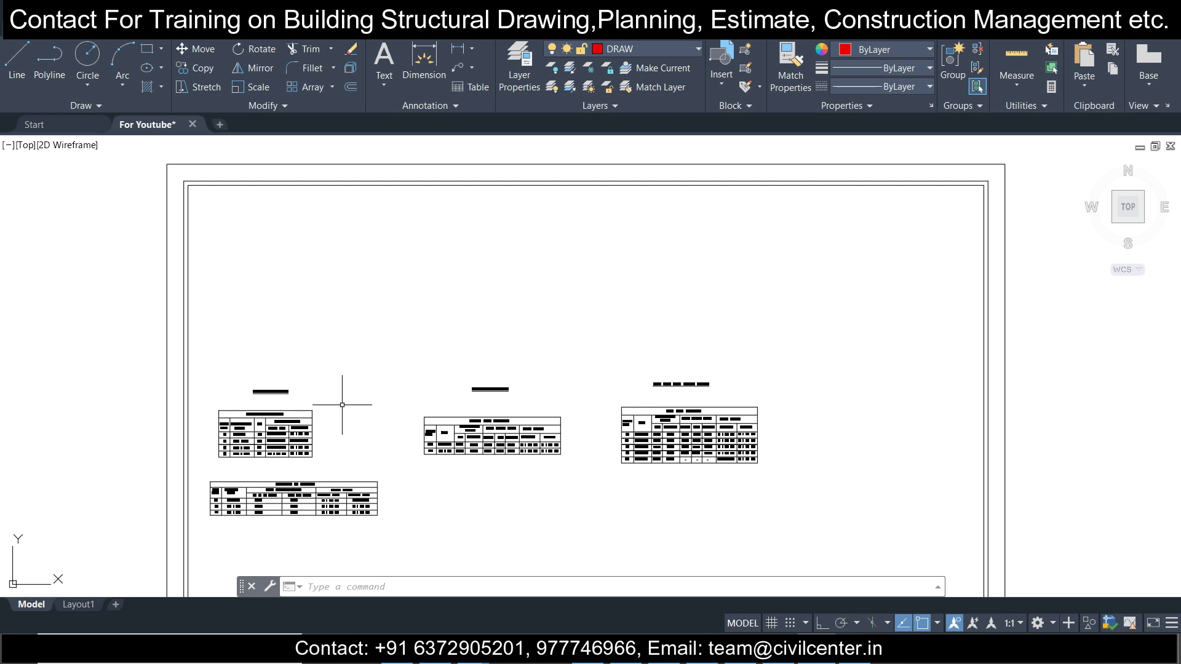
scroll(340, 404, up, 2)
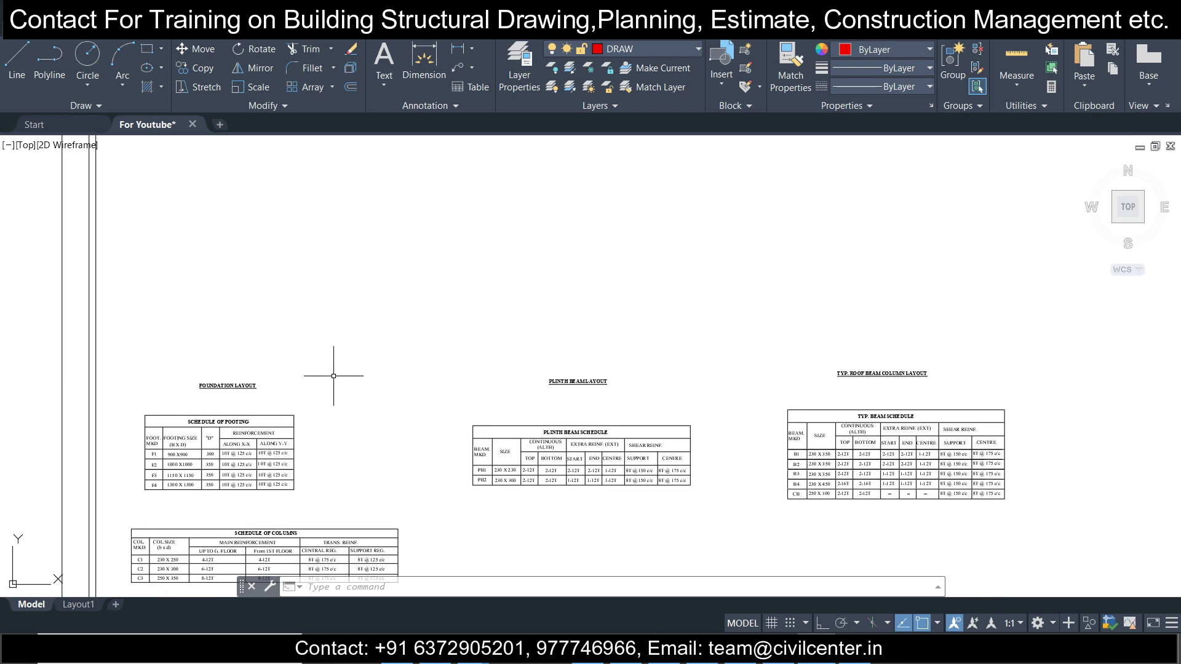
middle_drag(333, 376, 316, 450)
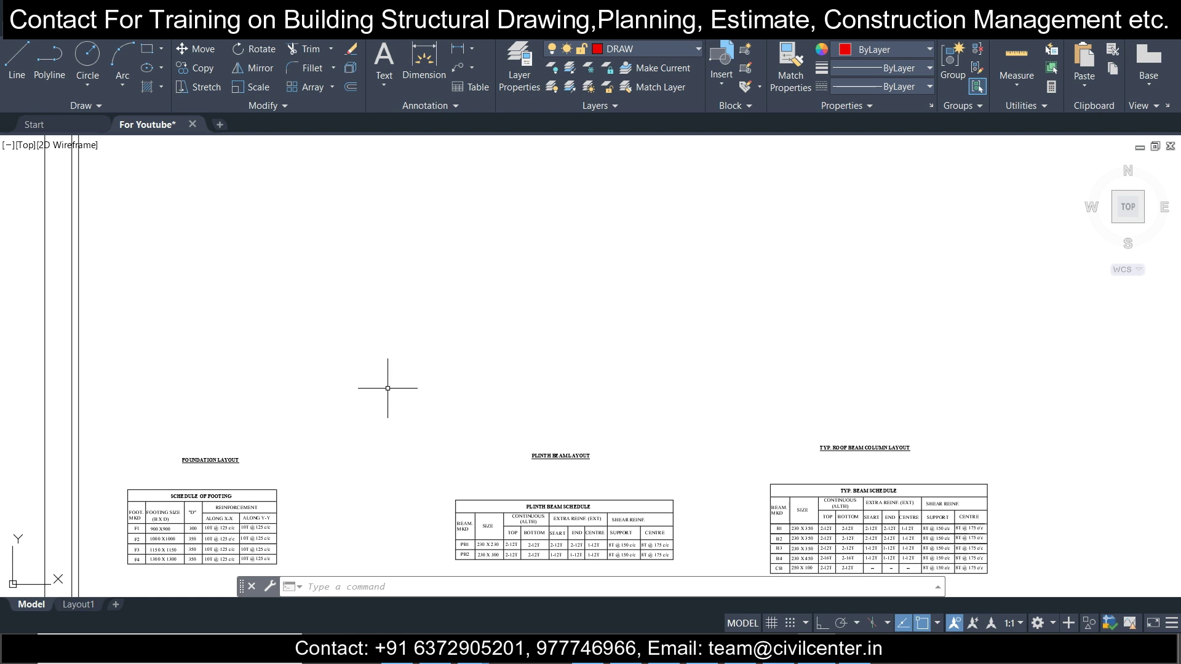
scroll(408, 382, down, 1)
scroll(408, 382, up, 1)
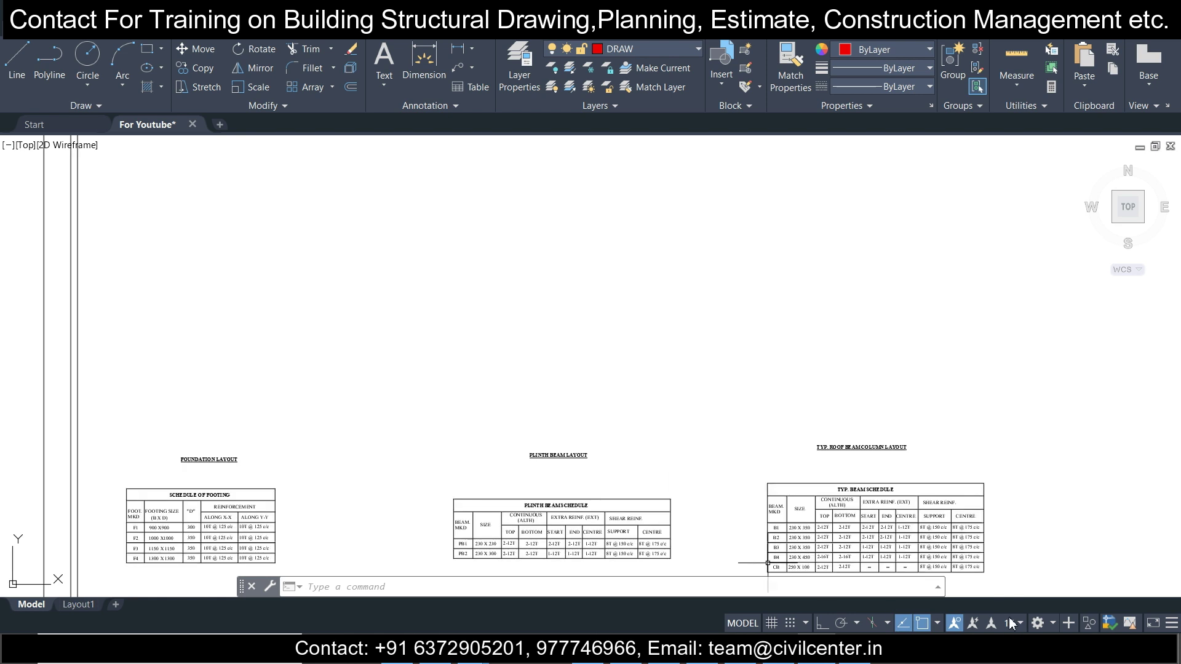
Step: Switch to Tekla Structural Designer, create a new project and save it as TSD1 in the Downloads folder
click(779, 649)
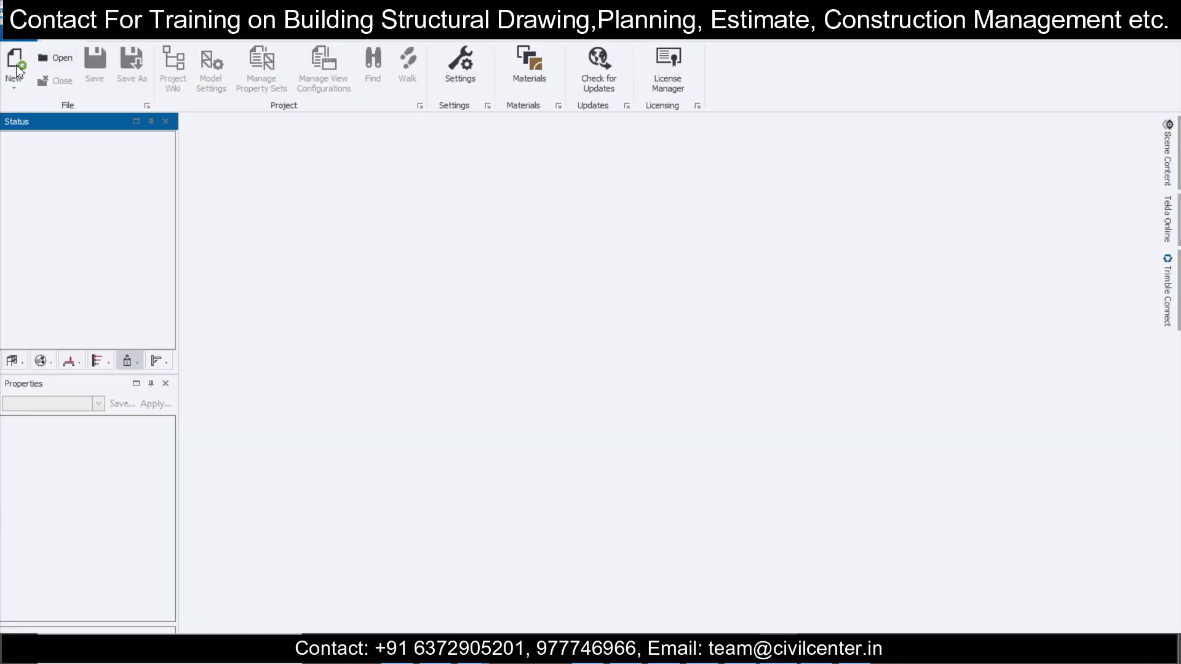
click(13, 69)
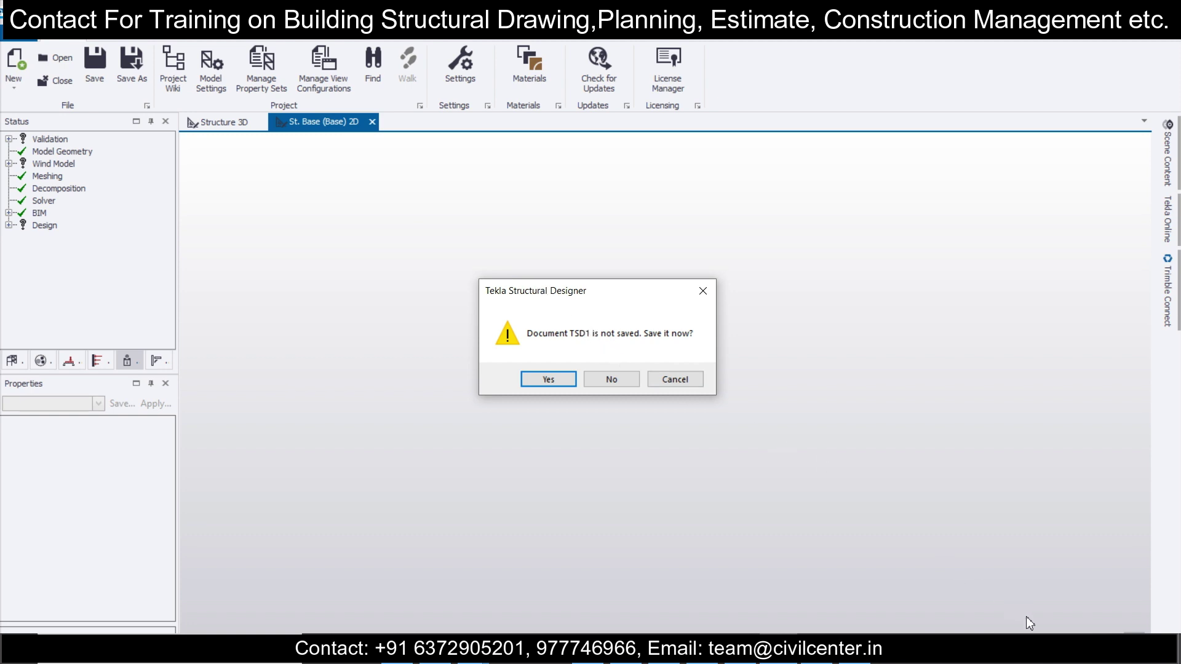
click(534, 378)
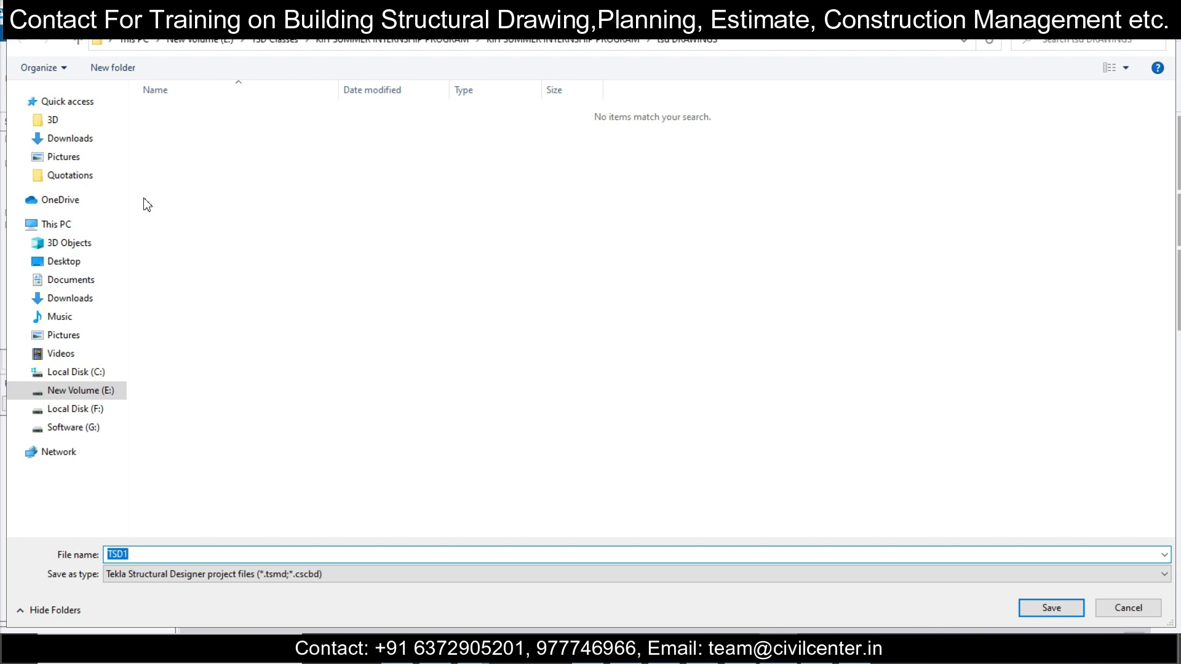
click(87, 139)
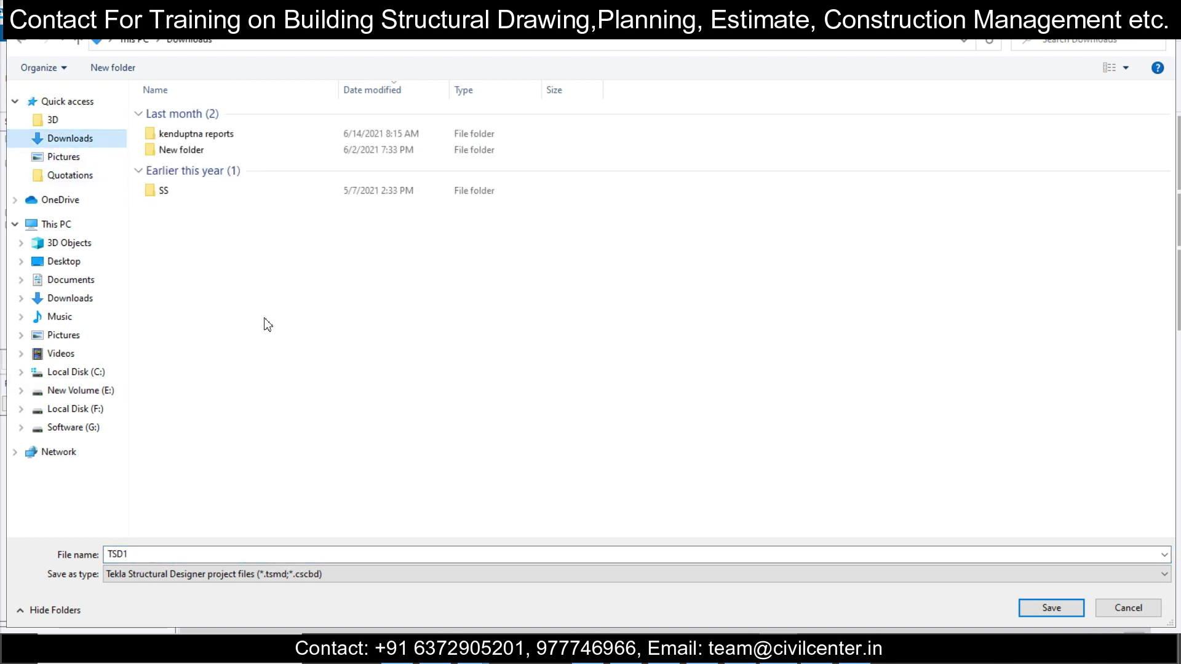
click(1060, 606)
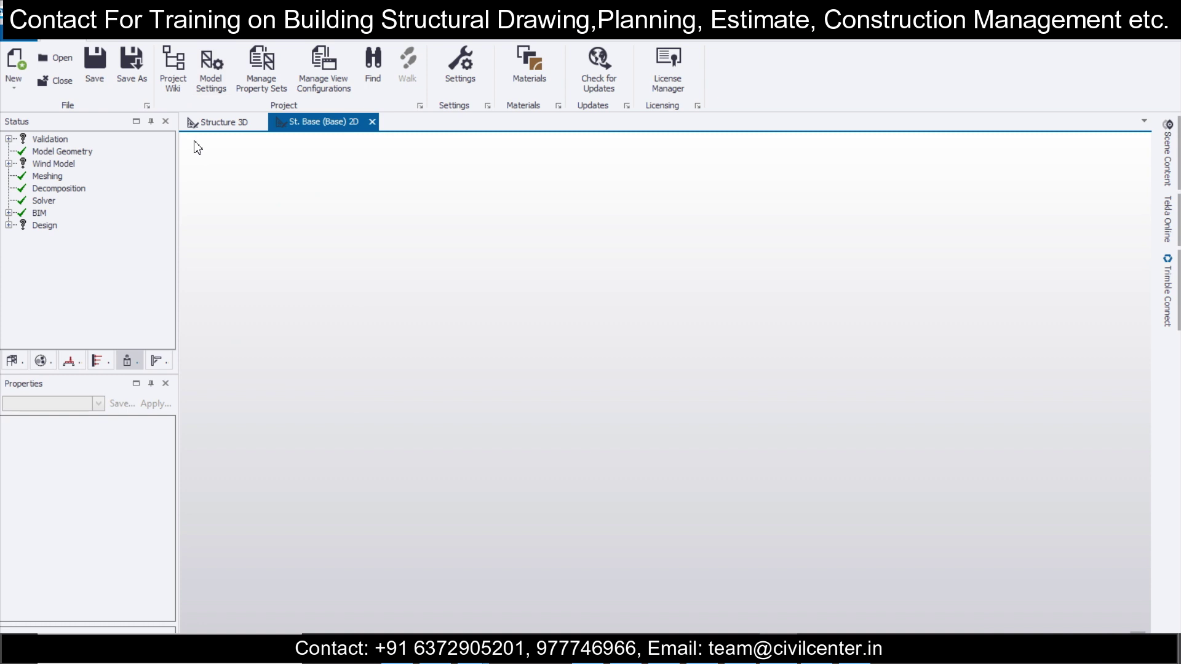
Step: Insert a construction level below Base at a level of -1.2 m
click(199, 40)
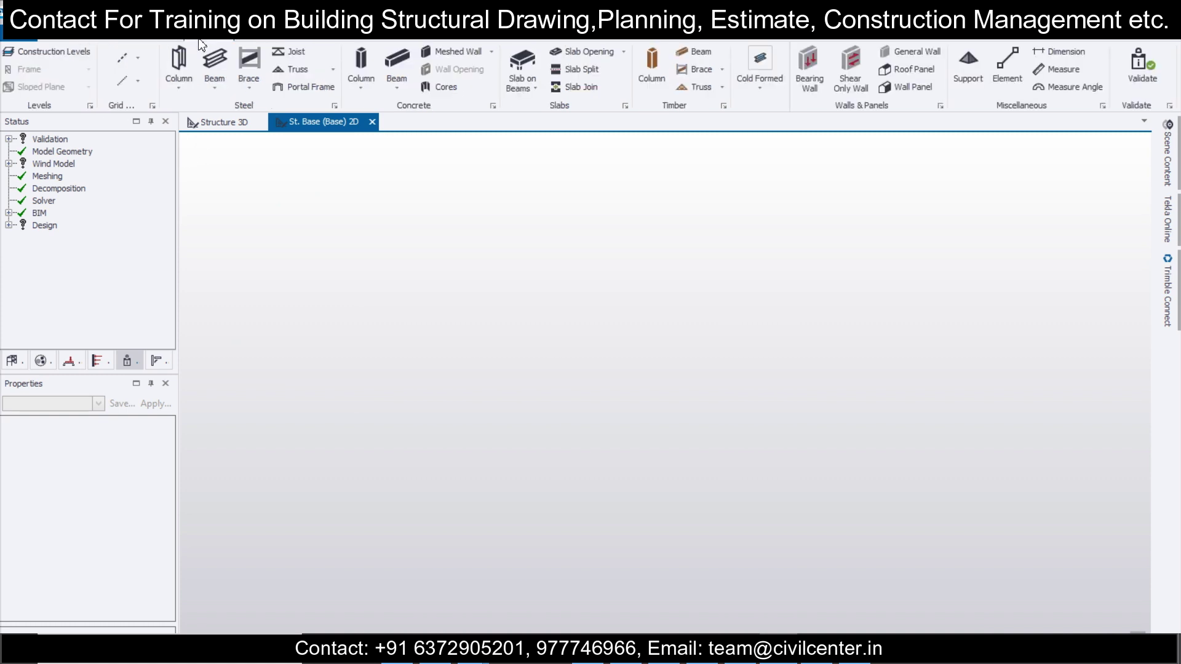
click(45, 55)
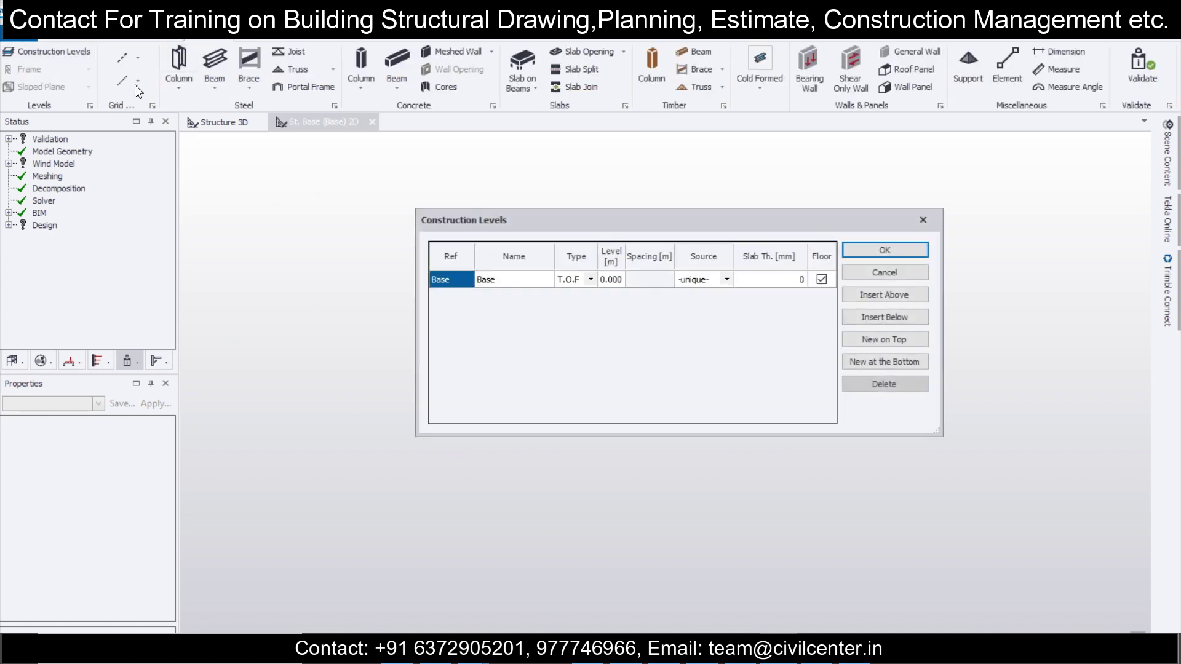
click(886, 317)
click(613, 297)
text(-1.2)
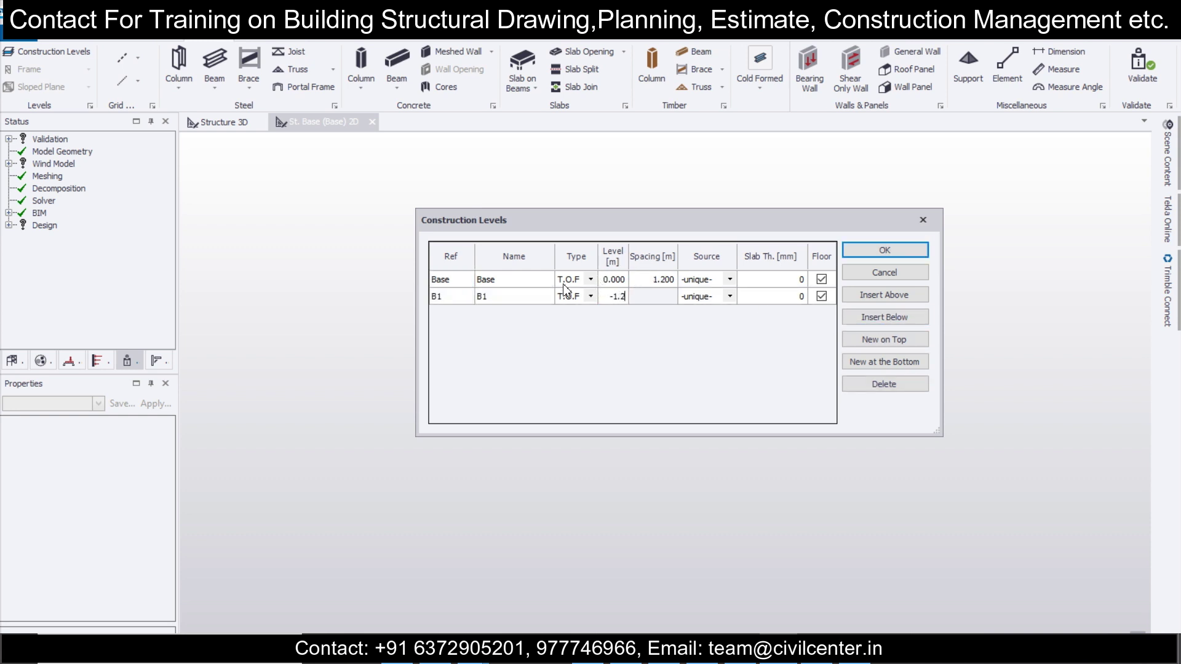
Step: Insert a construction level above Base with type S.S.L, 3.2 m spacing and 100 mm slab thickness
click(549, 285)
click(888, 295)
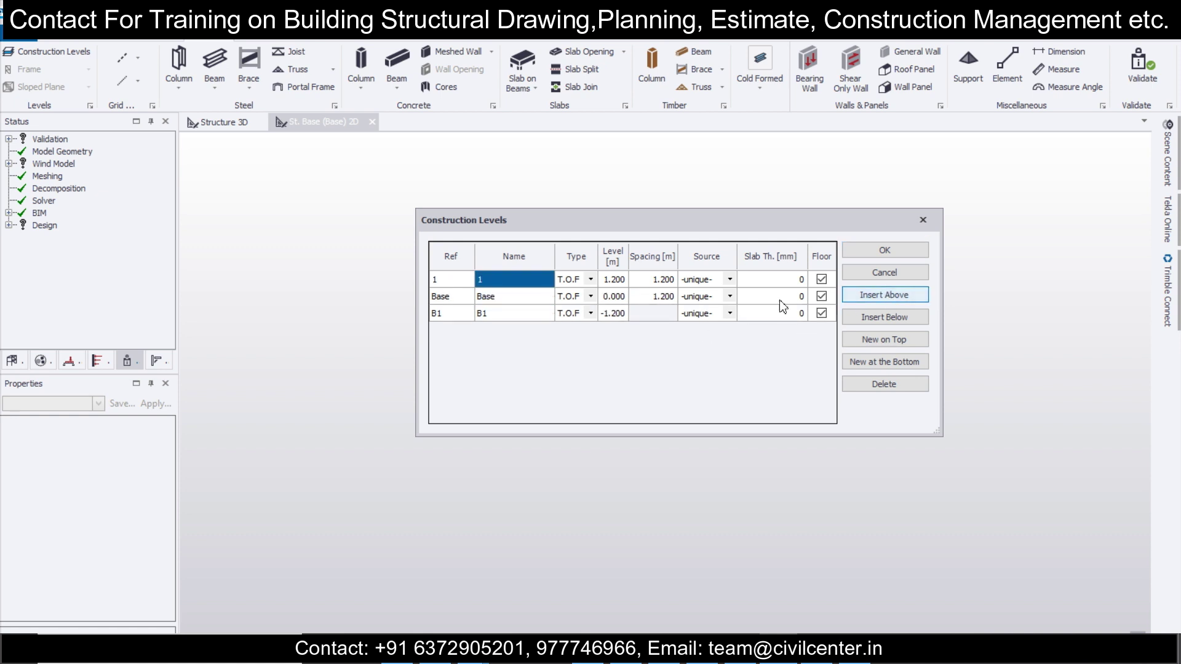
click(591, 280)
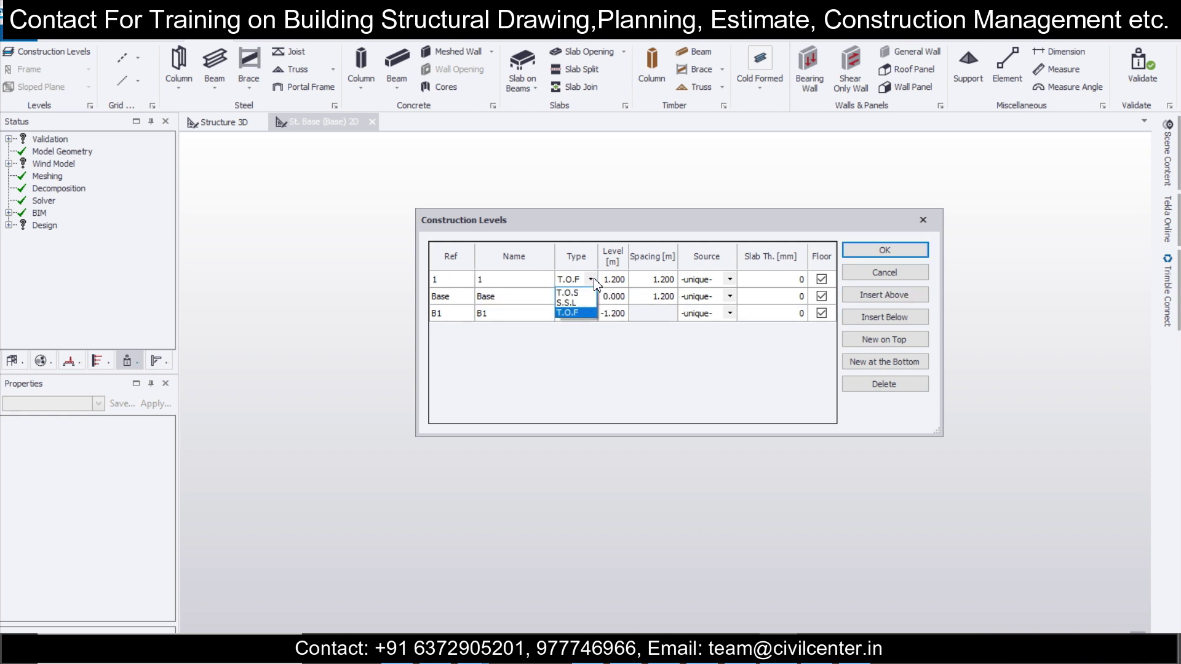
click(572, 304)
click(730, 280)
click(727, 278)
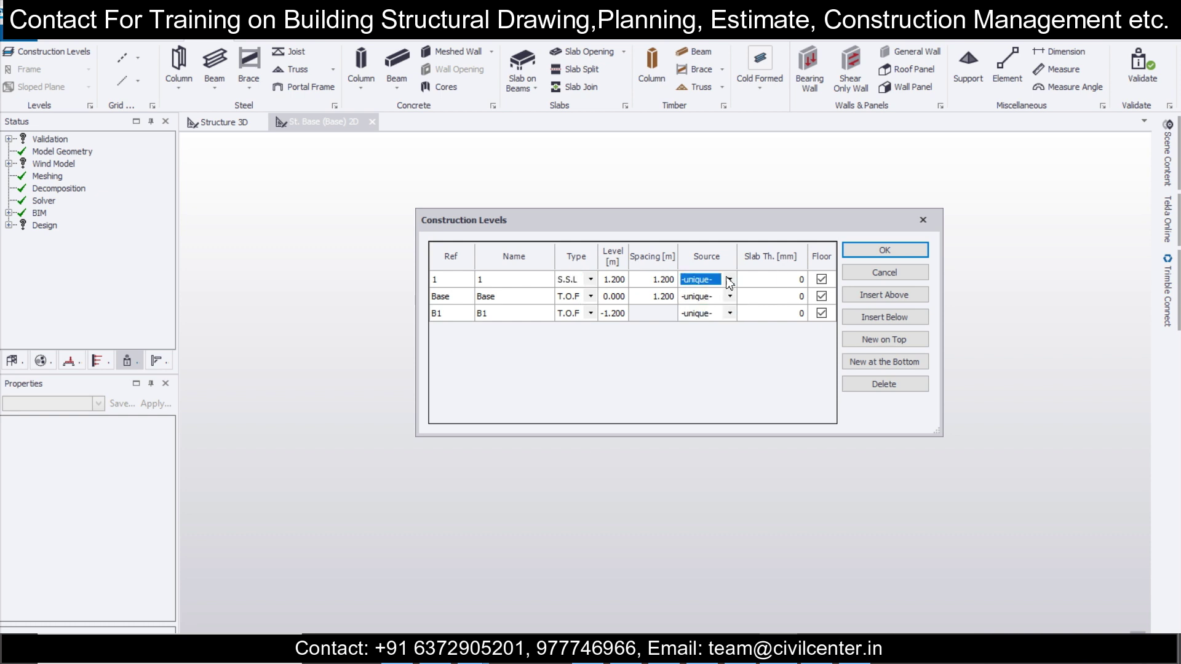
click(772, 281)
click(675, 280)
click(676, 278)
text(3.2)
click(763, 285)
text(100)
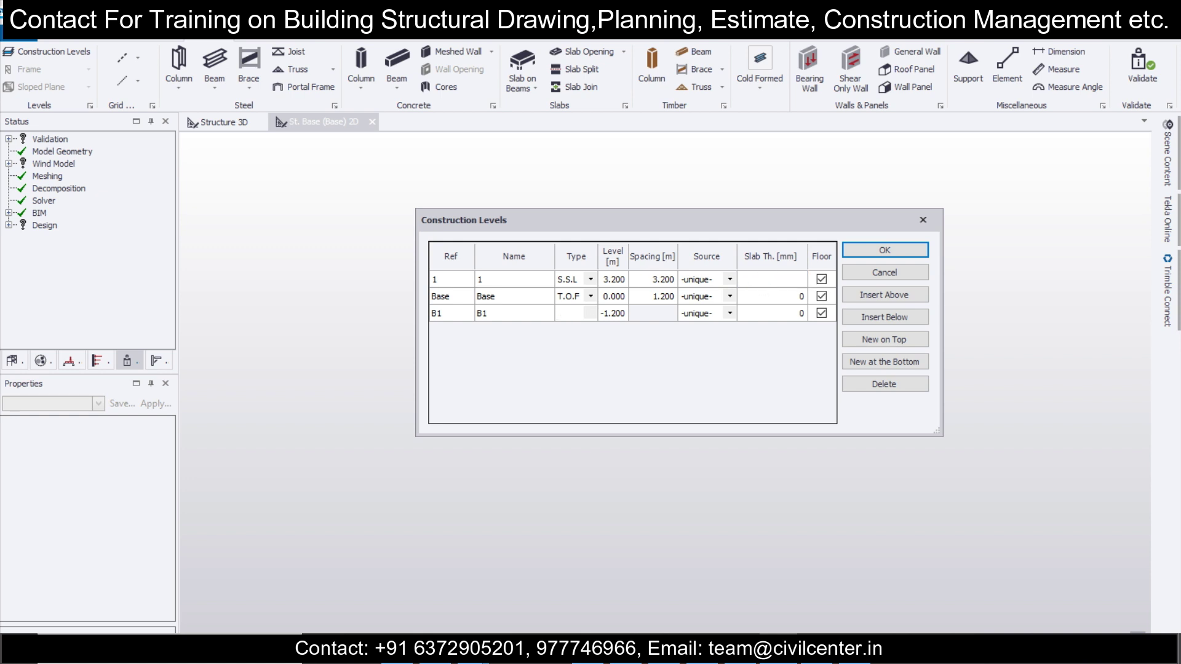
Step: Insert another construction level above level 1, accept the levels and list them in the structure tree
click(536, 286)
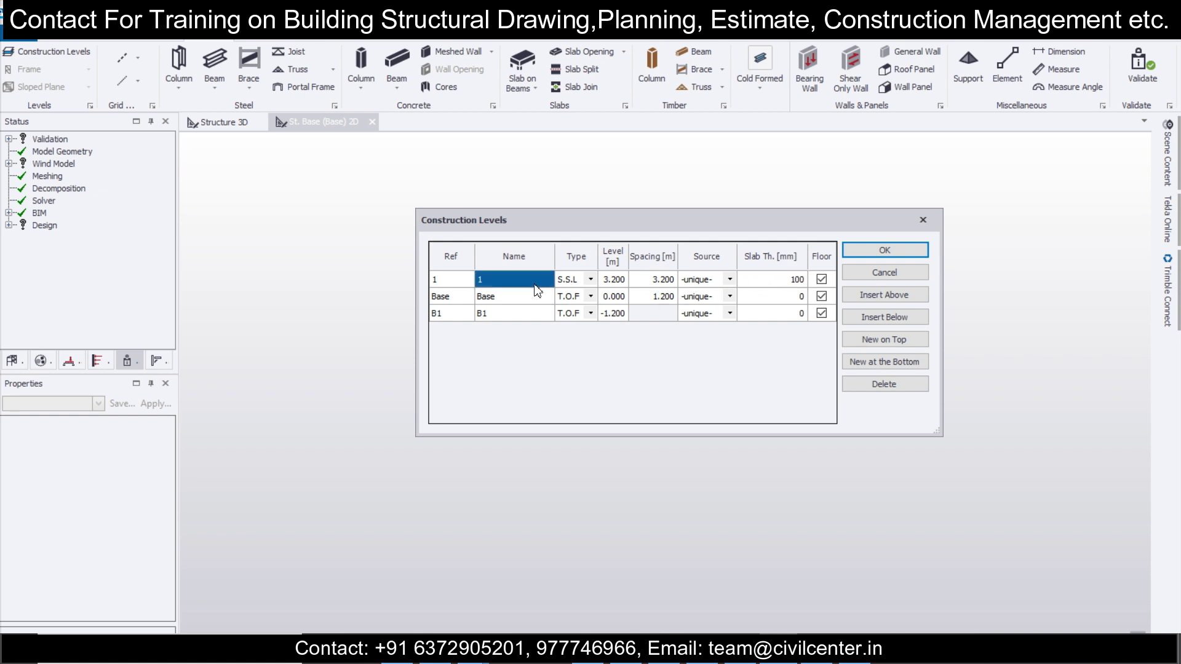
click(890, 302)
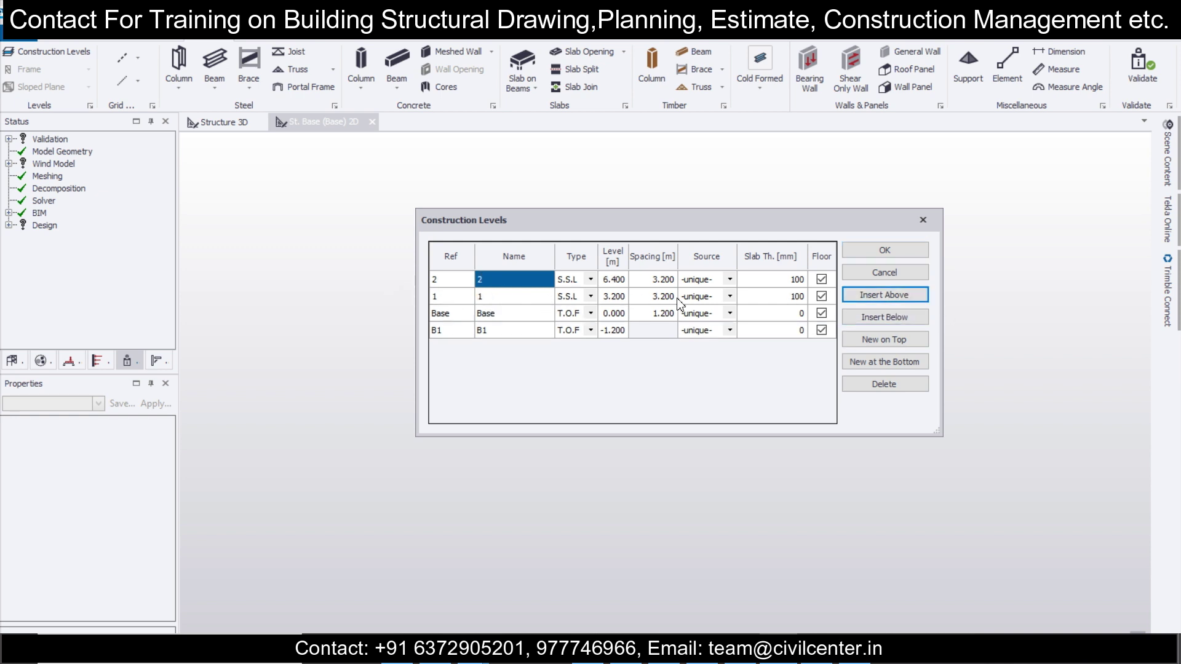
click(884, 252)
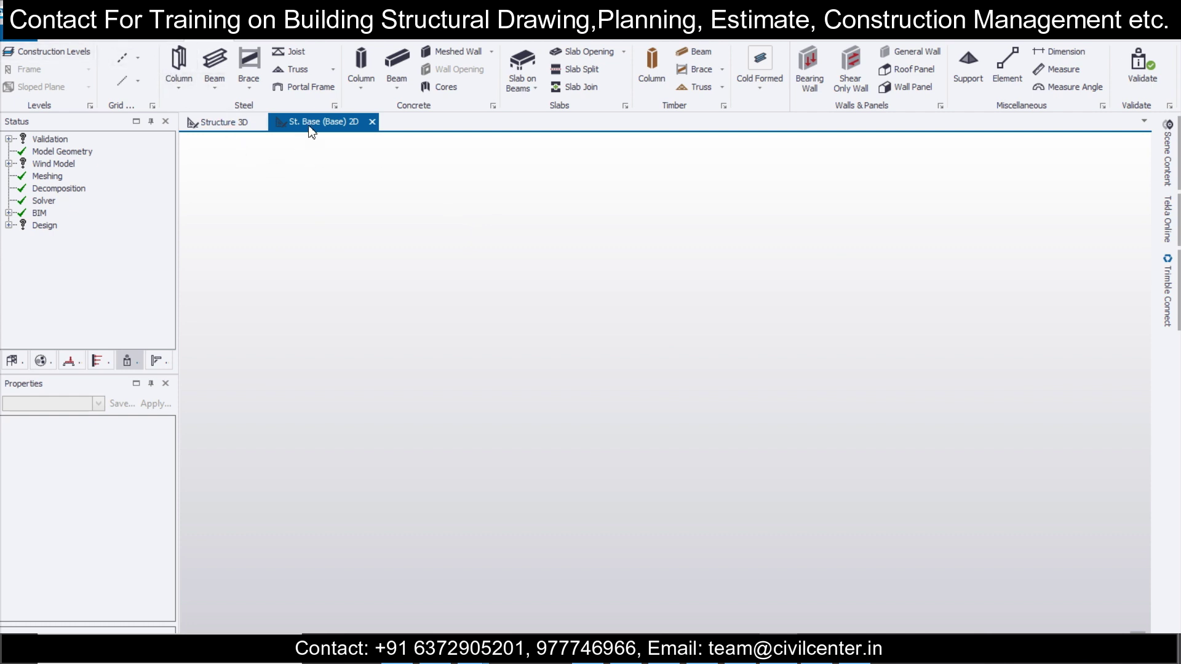
click(11, 361)
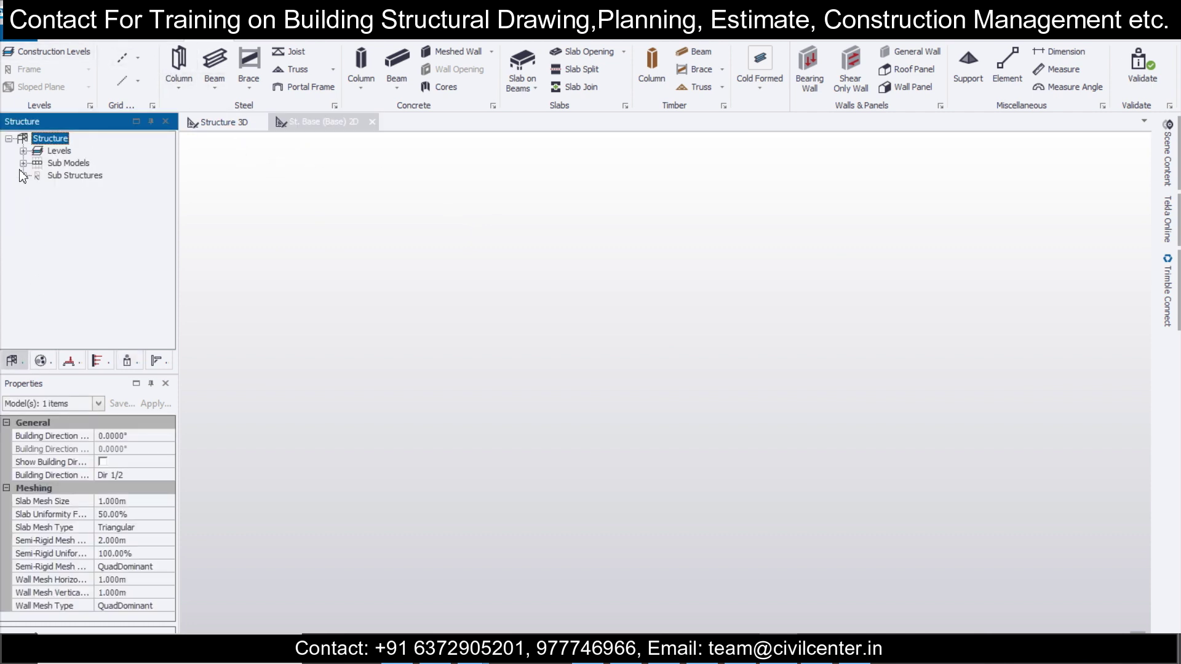
click(23, 151)
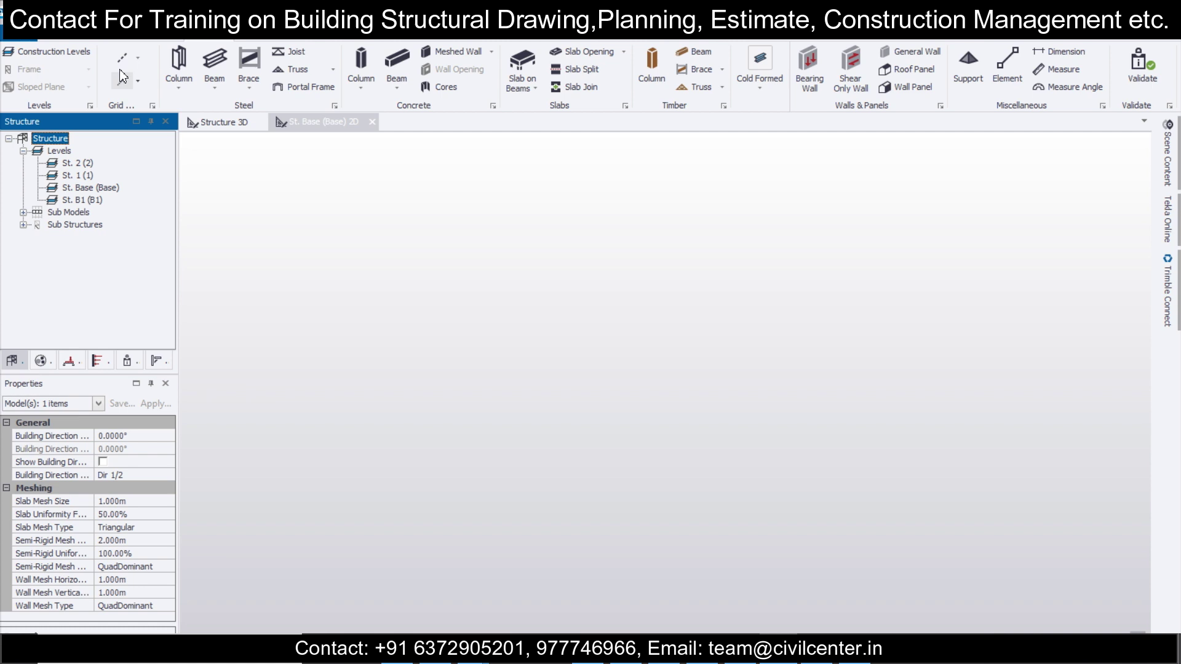
Step: Start a rectangular grid with the wizard, keeping the name AG 1, all levels, all lines and the DashDot line style
click(136, 59)
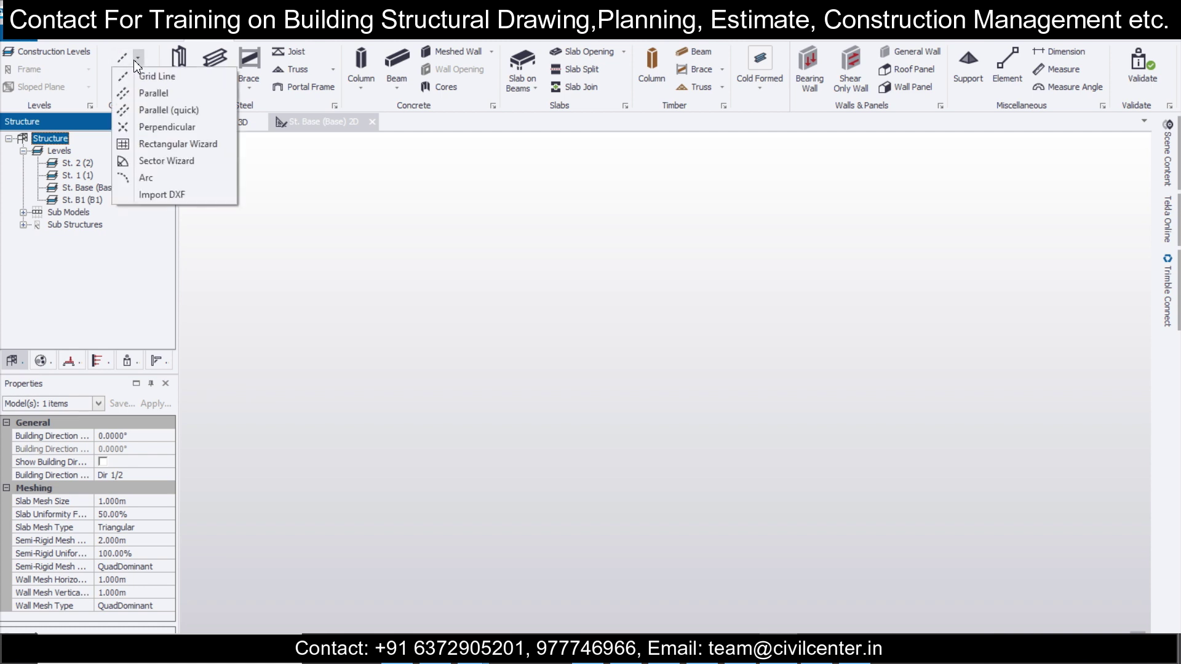
click(203, 146)
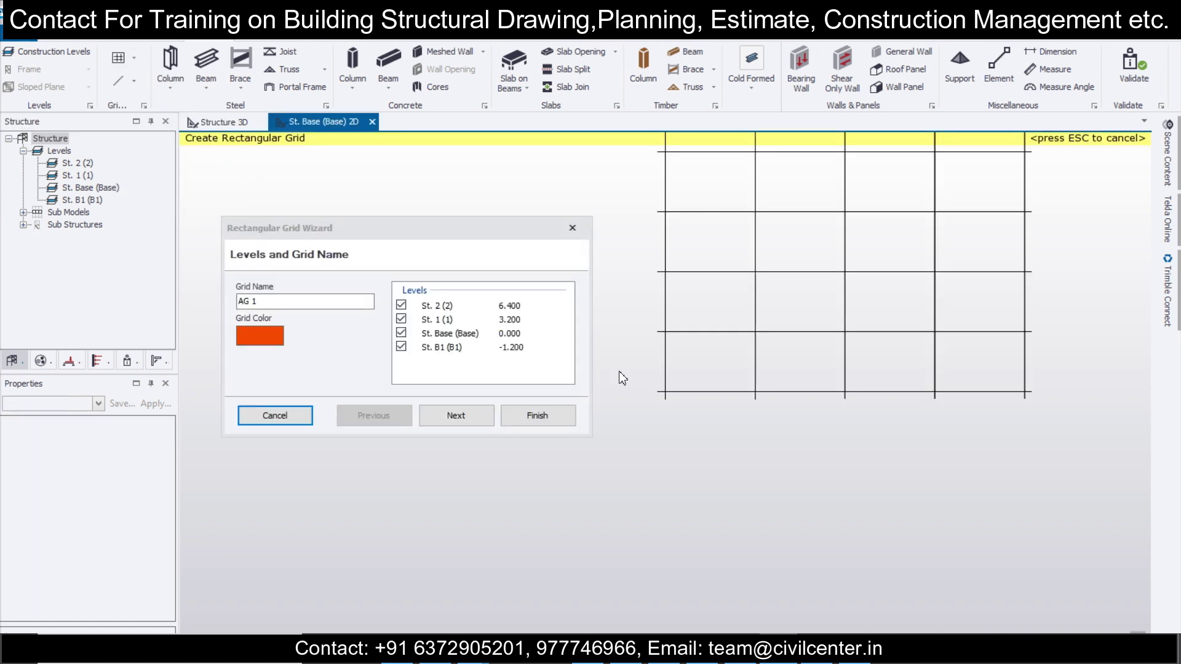
click(453, 415)
click(453, 415)
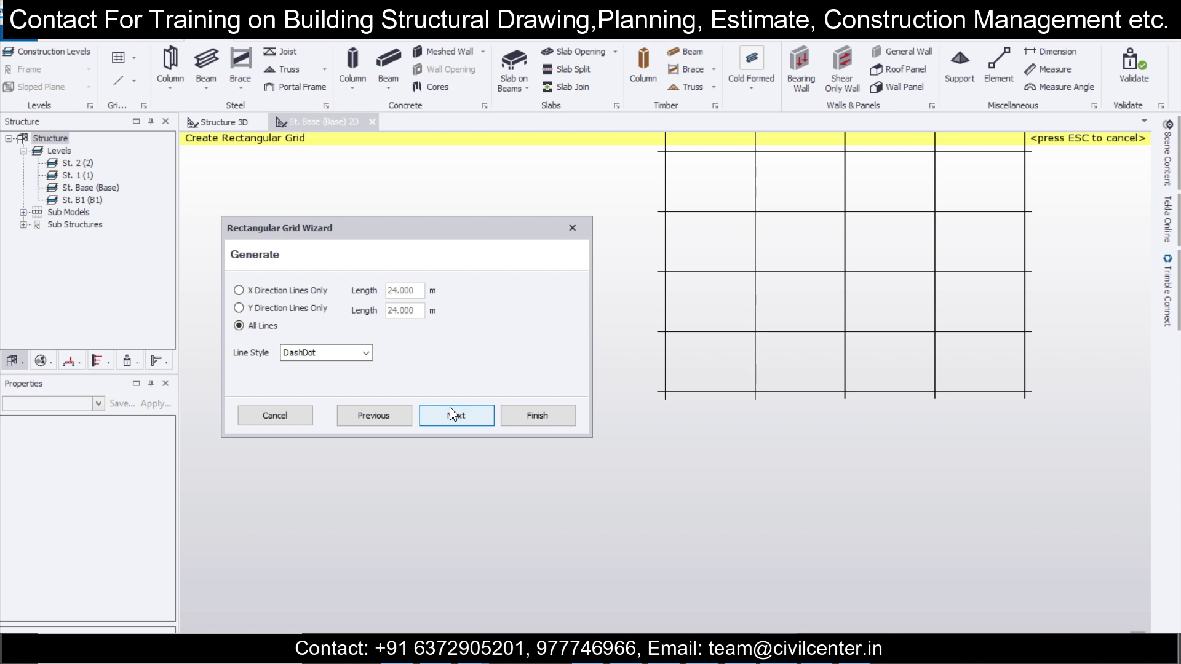
click(453, 414)
Step: Set the grid's X direction to 2 regular bays of 4 m
double_click(379, 297)
text(2)
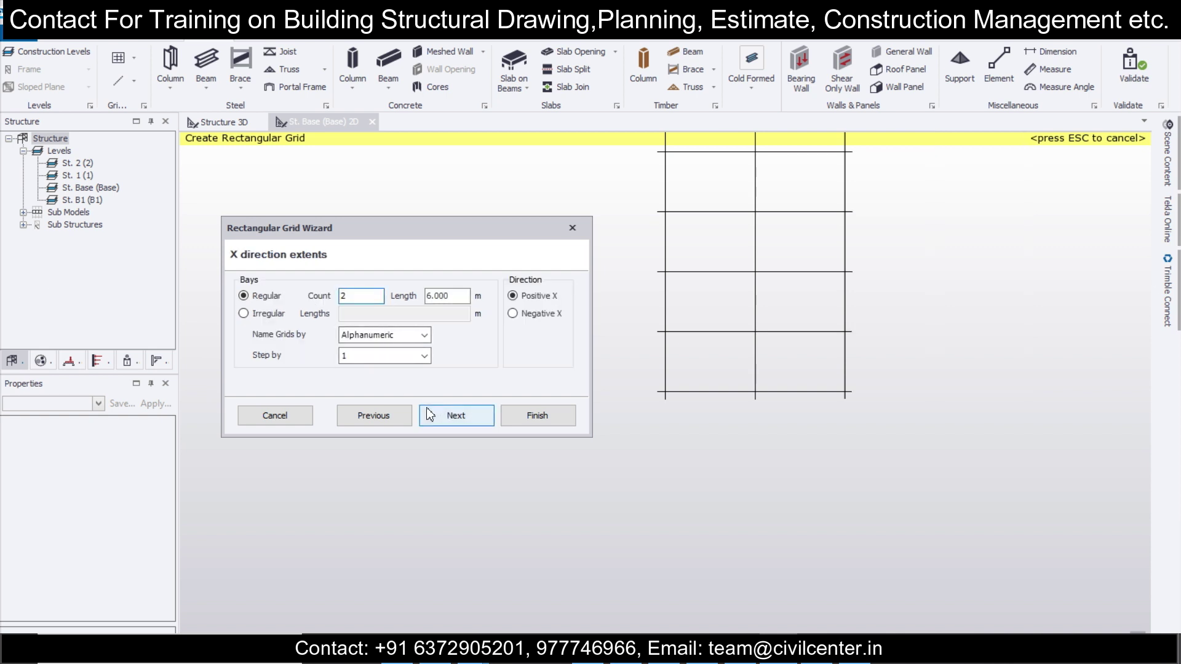
double_click(452, 298)
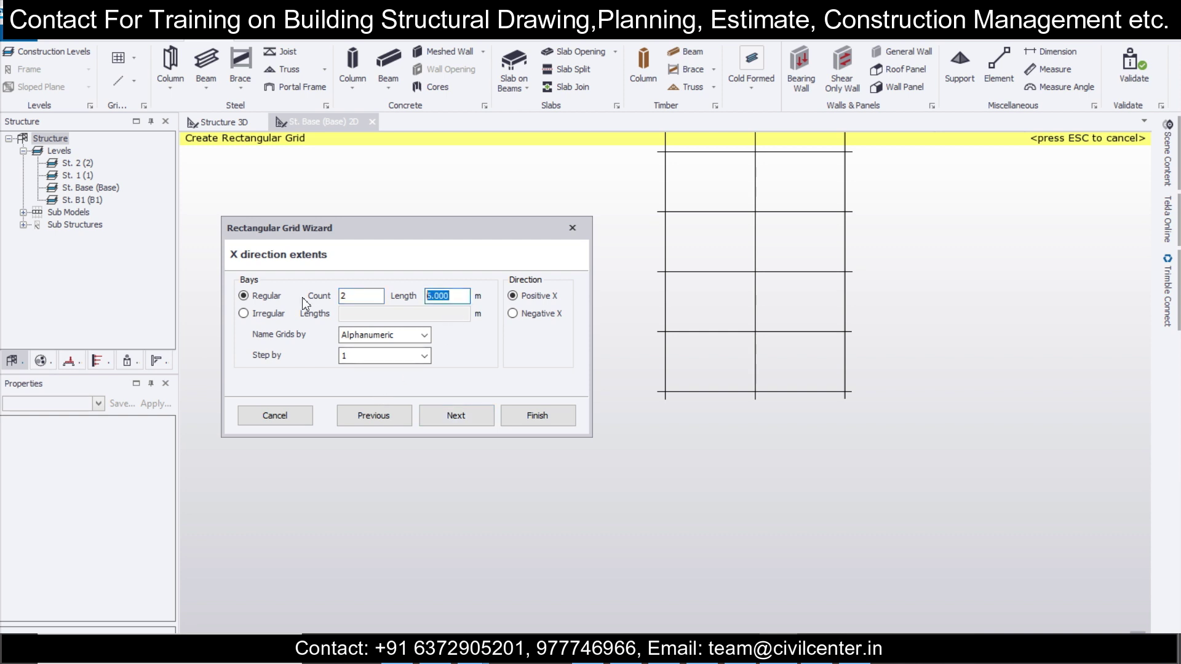
text(4)
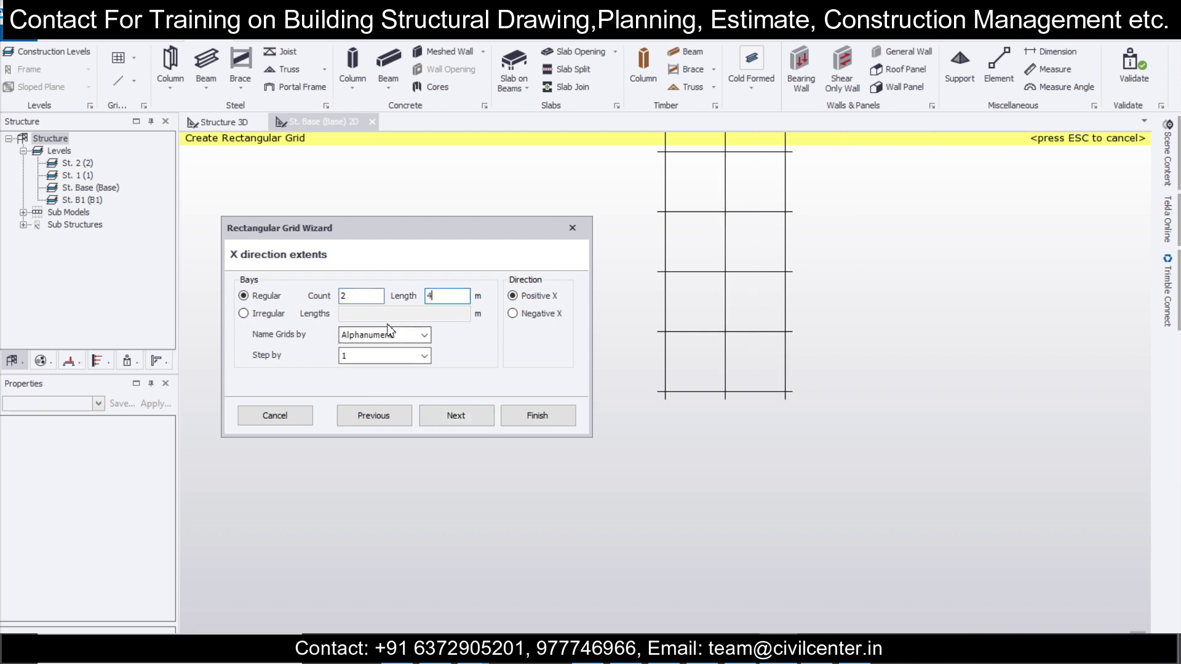
click(456, 415)
Step: Set the grid's Y direction to 2 regular bays of 6 m and finish the grid with 0° rotation and a 90° axis angle
double_click(368, 296)
text(2)
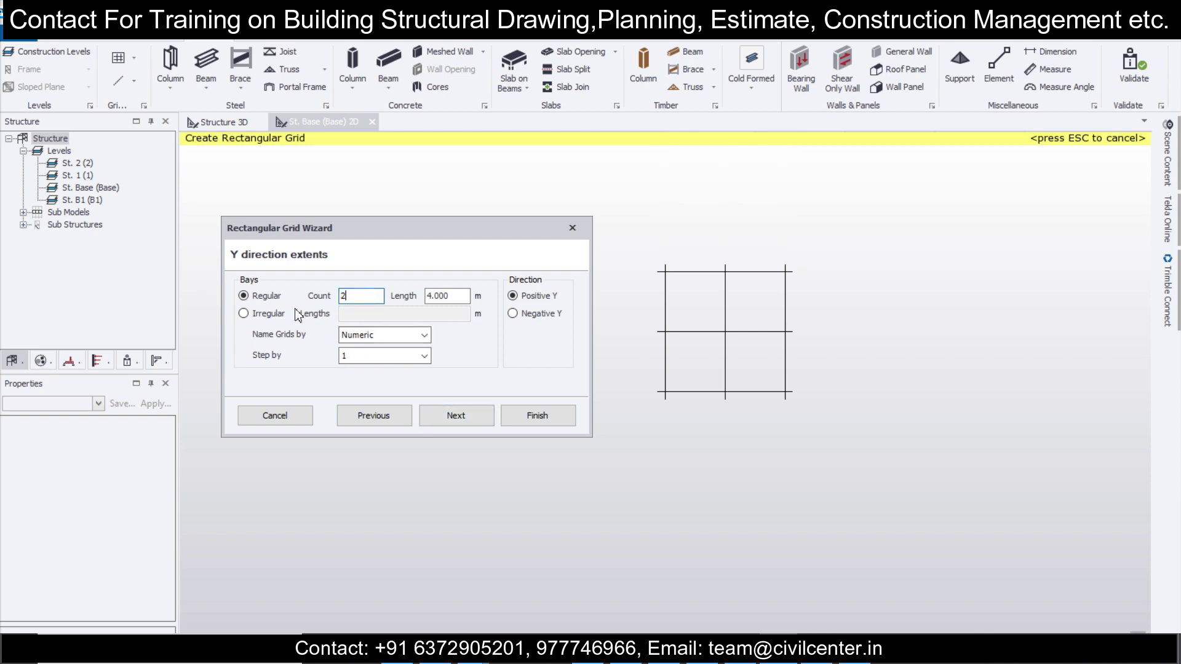
double_click(456, 300)
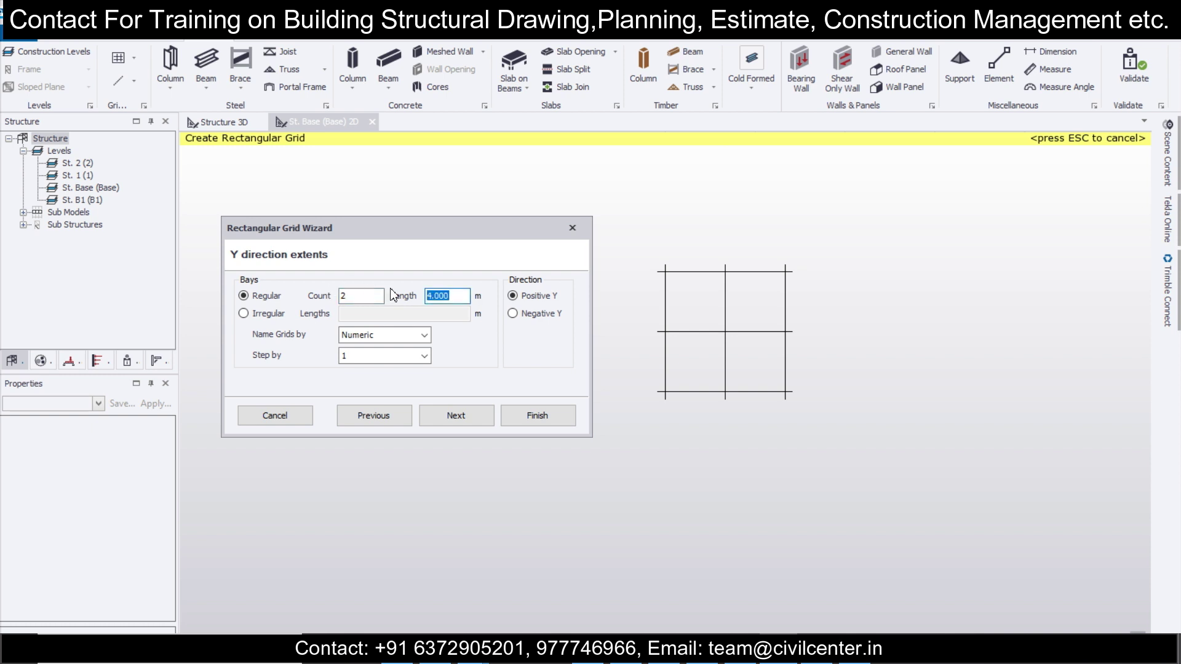
text(6)
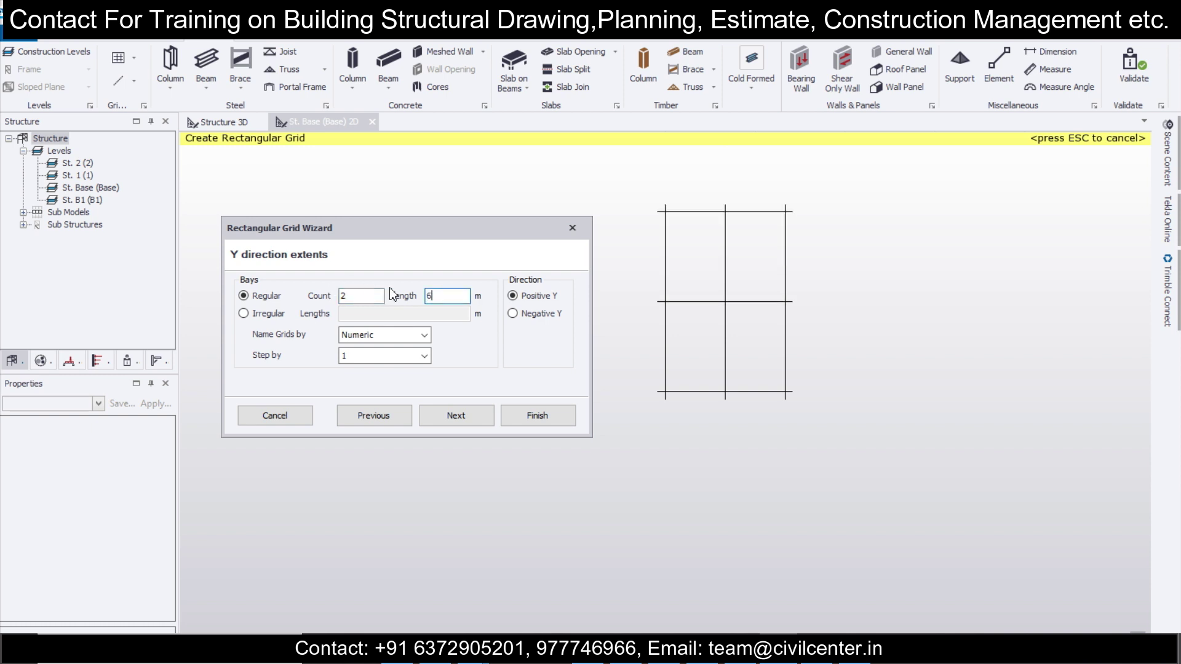
click(472, 423)
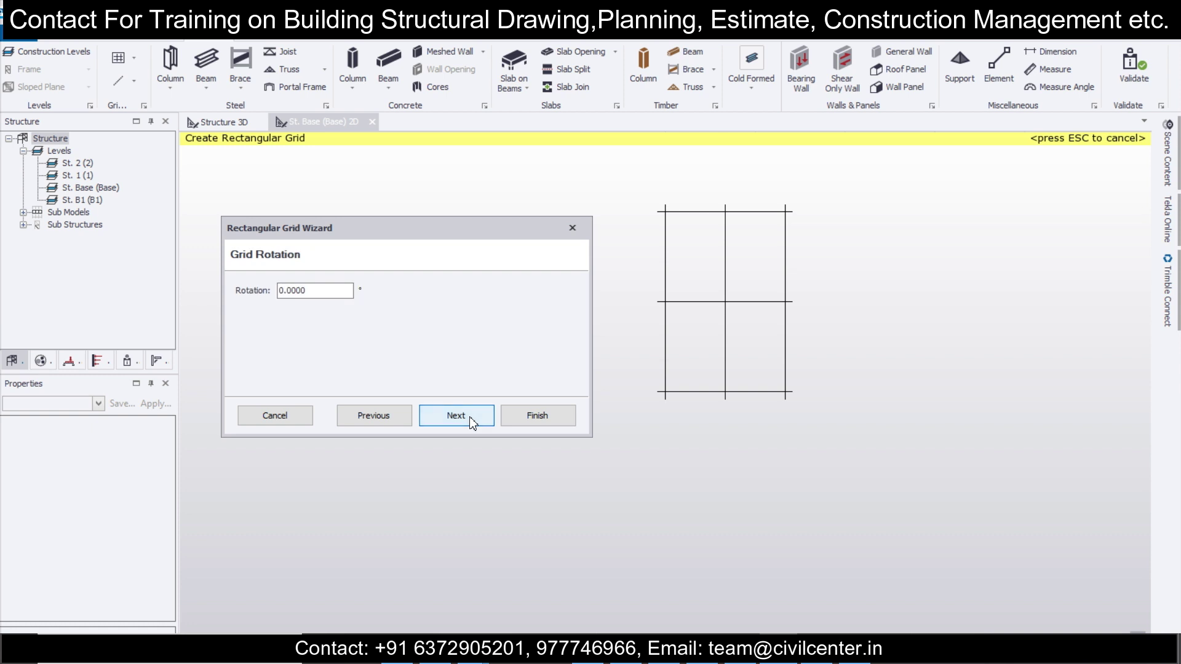
click(473, 424)
click(535, 424)
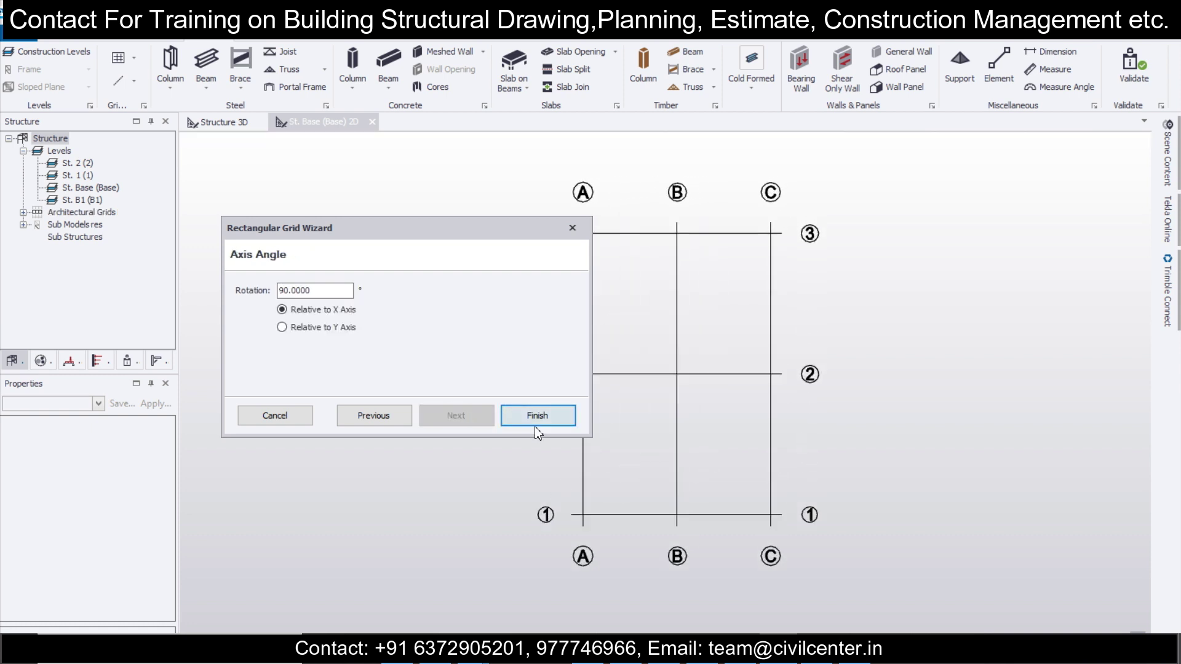
Step: Start a cast-in-place concrete column and set its rectangular section to 250 mm breadth and 300 mm depth
scroll(533, 406, down, 2)
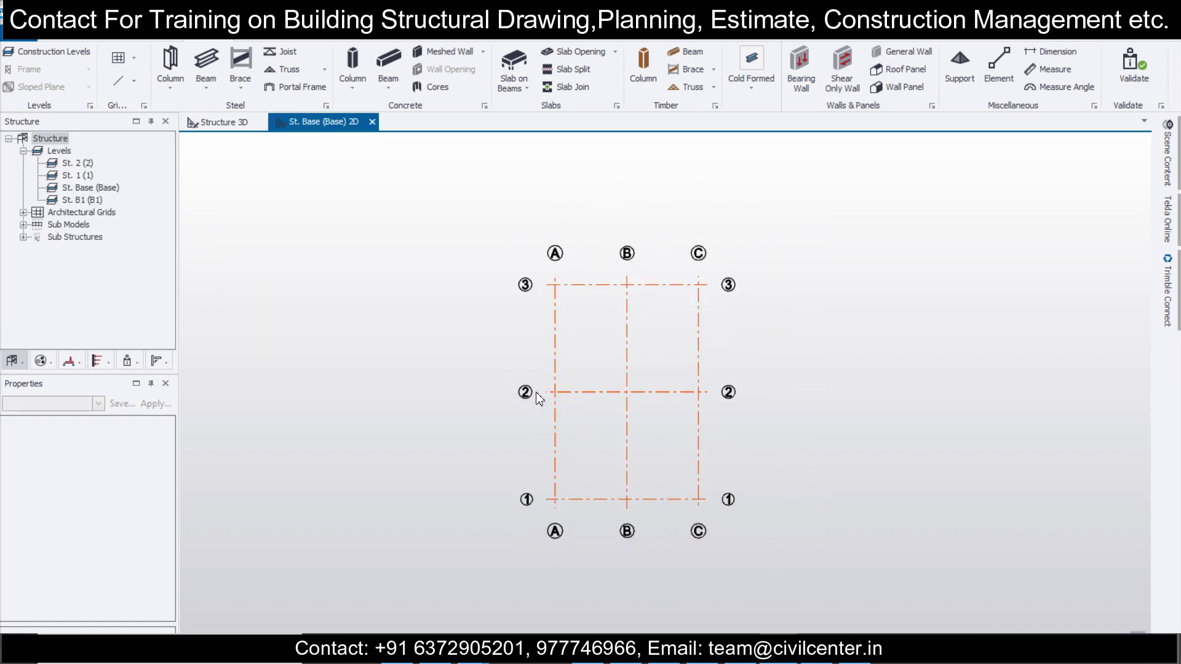
middle_drag(686, 425, 619, 377)
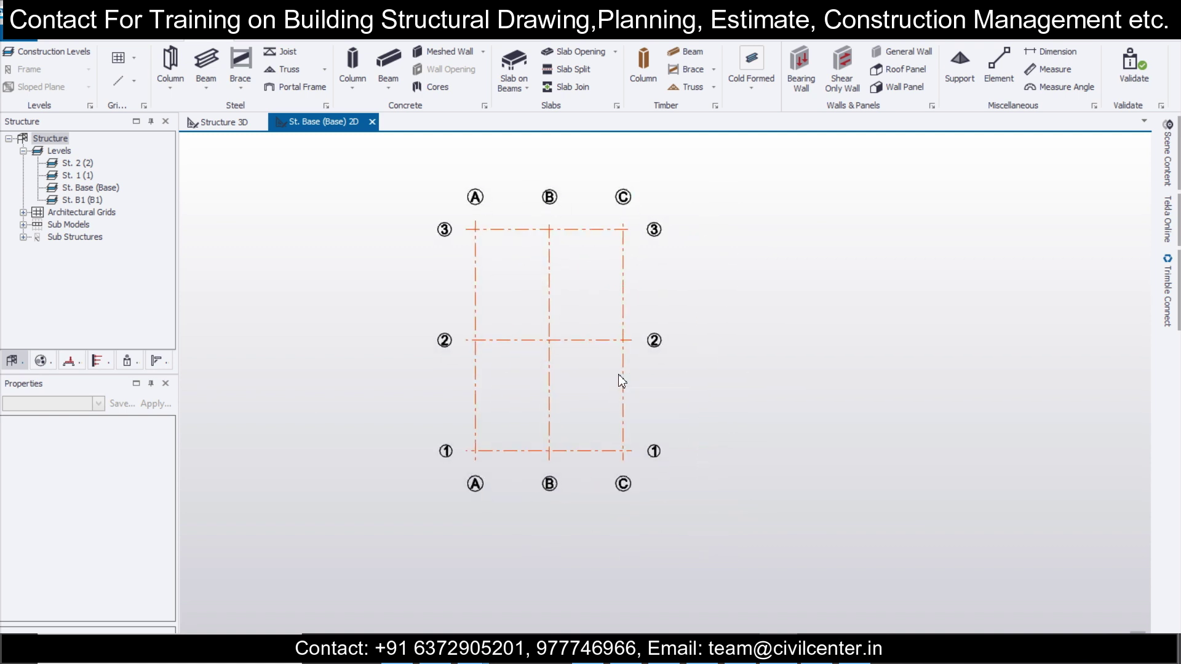
click(352, 69)
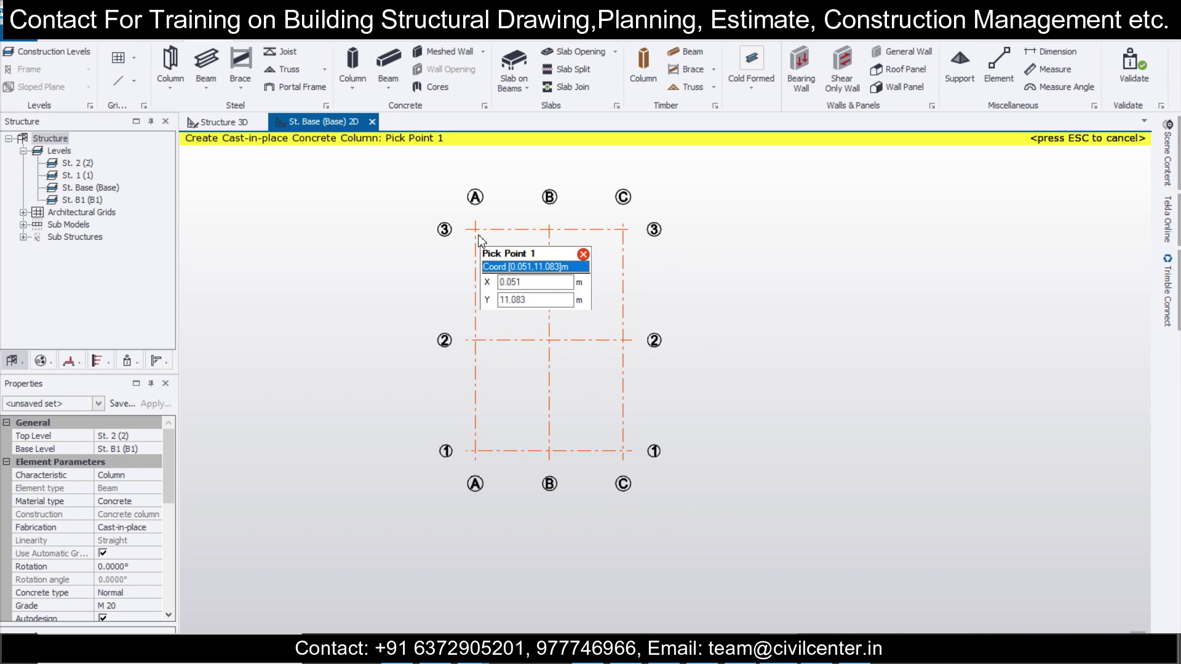
drag(175, 503, 157, 546)
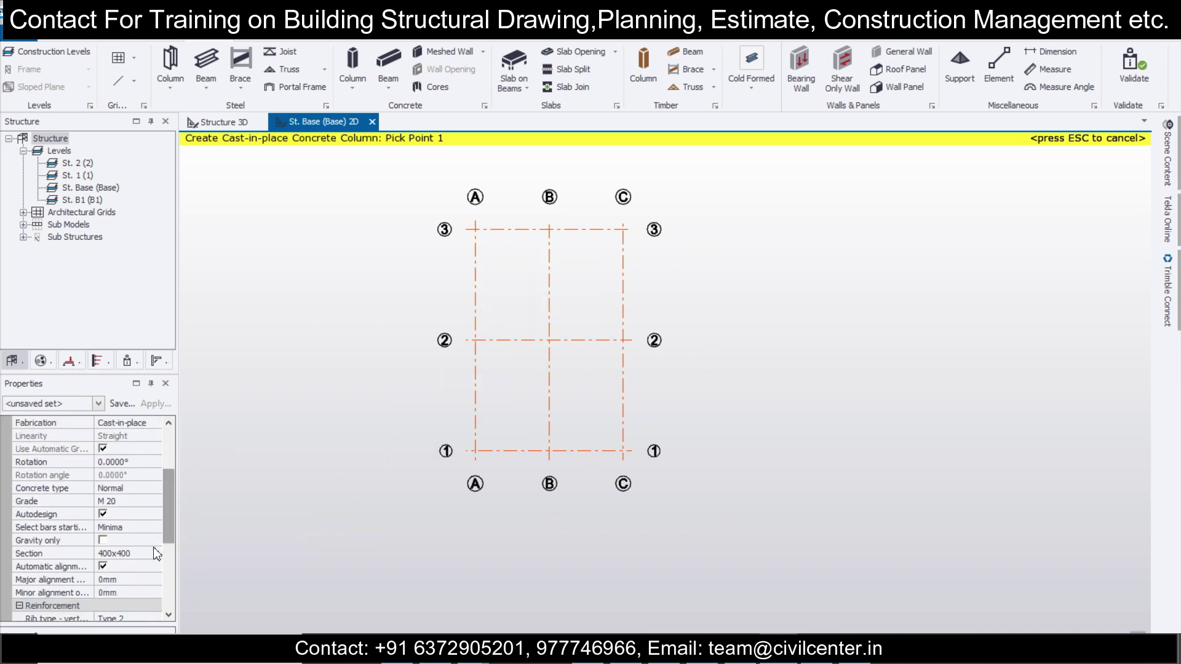
click(155, 555)
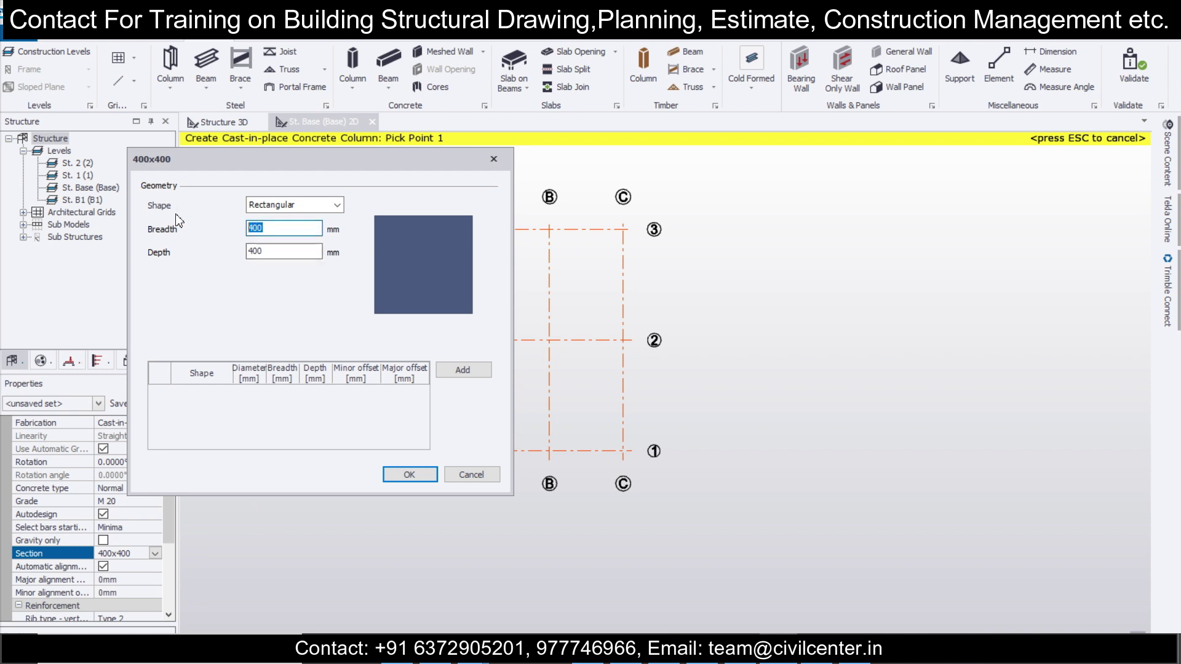
text(250)
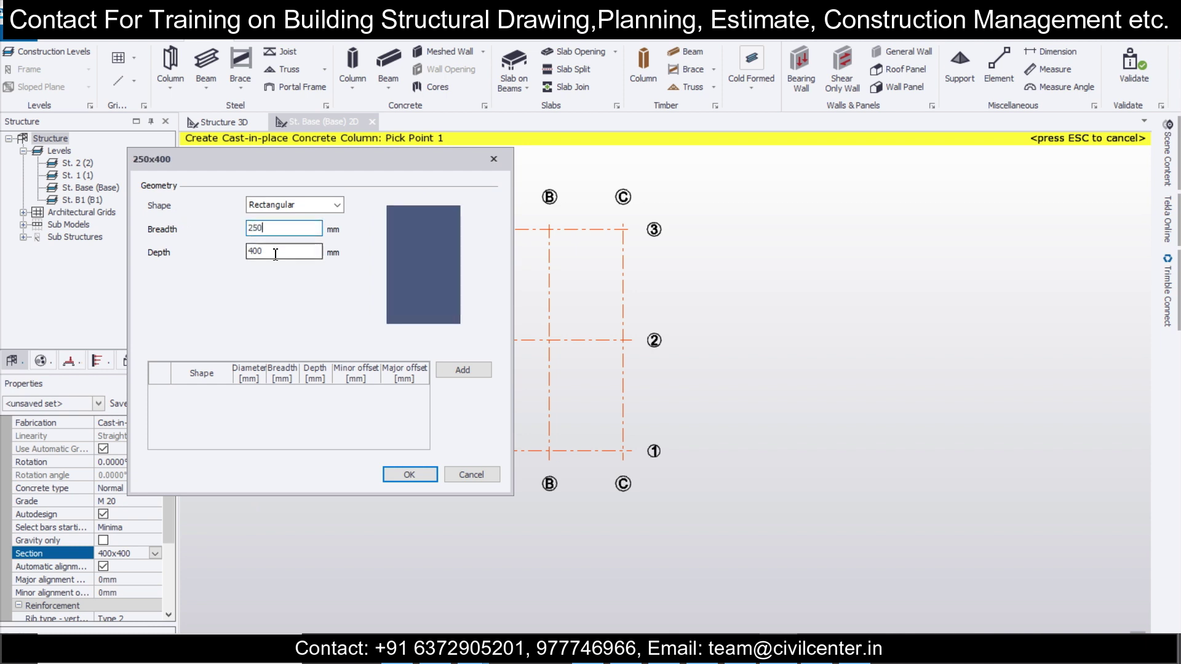
text(300)
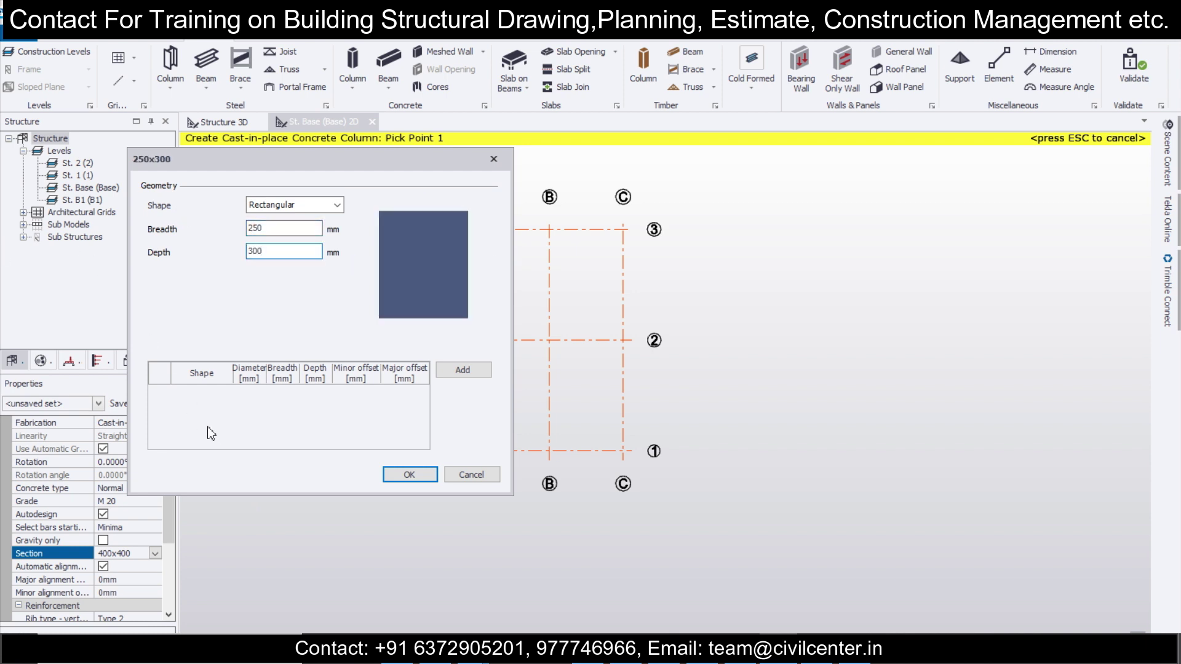
click(410, 475)
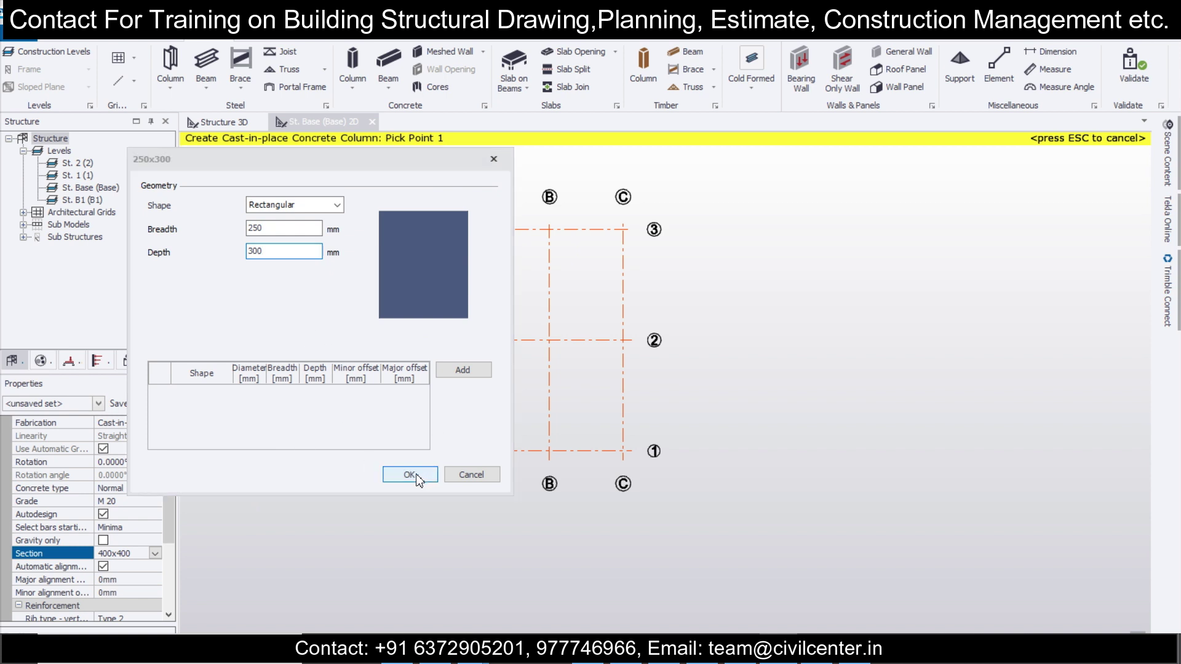
Step: Turn off the column's automatic alignment and set its vertical and tie reinforcement classes to Fe 500
scroll(166, 533, down, 3)
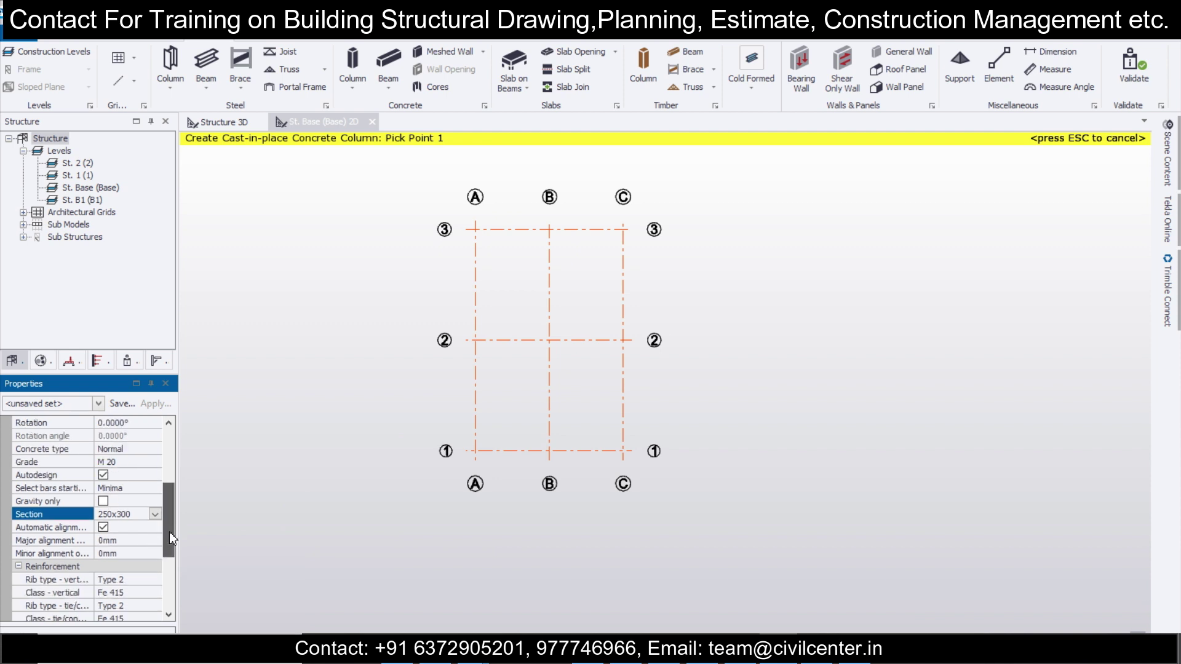
click(104, 528)
scroll(164, 537, down, 4)
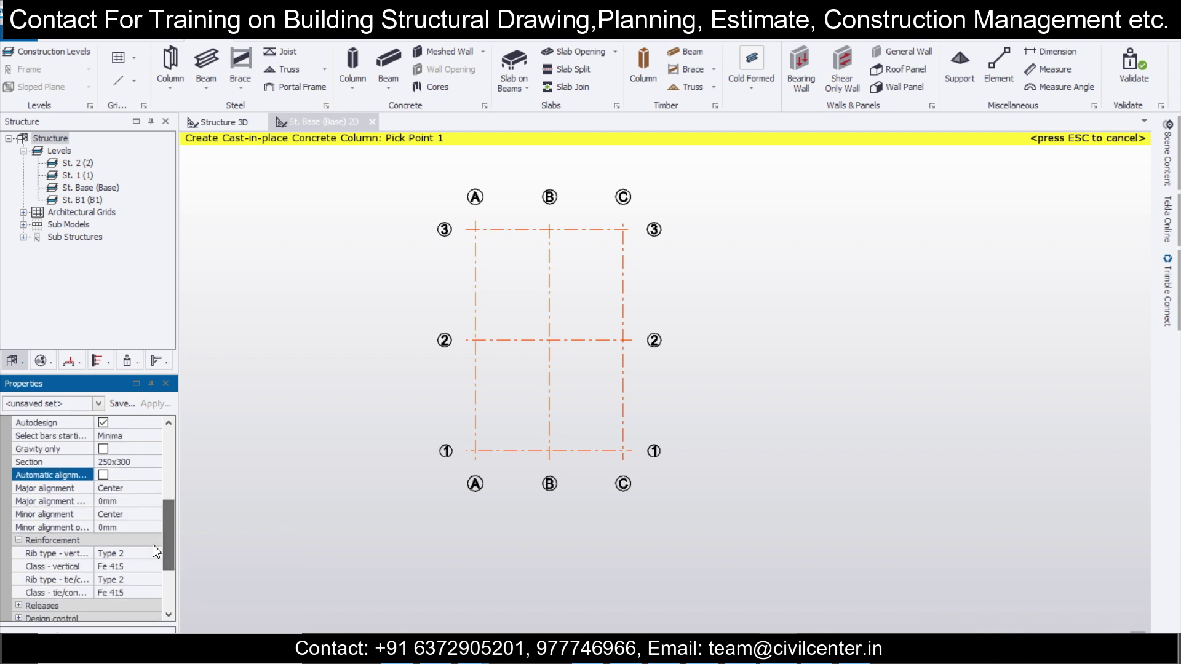
click(156, 566)
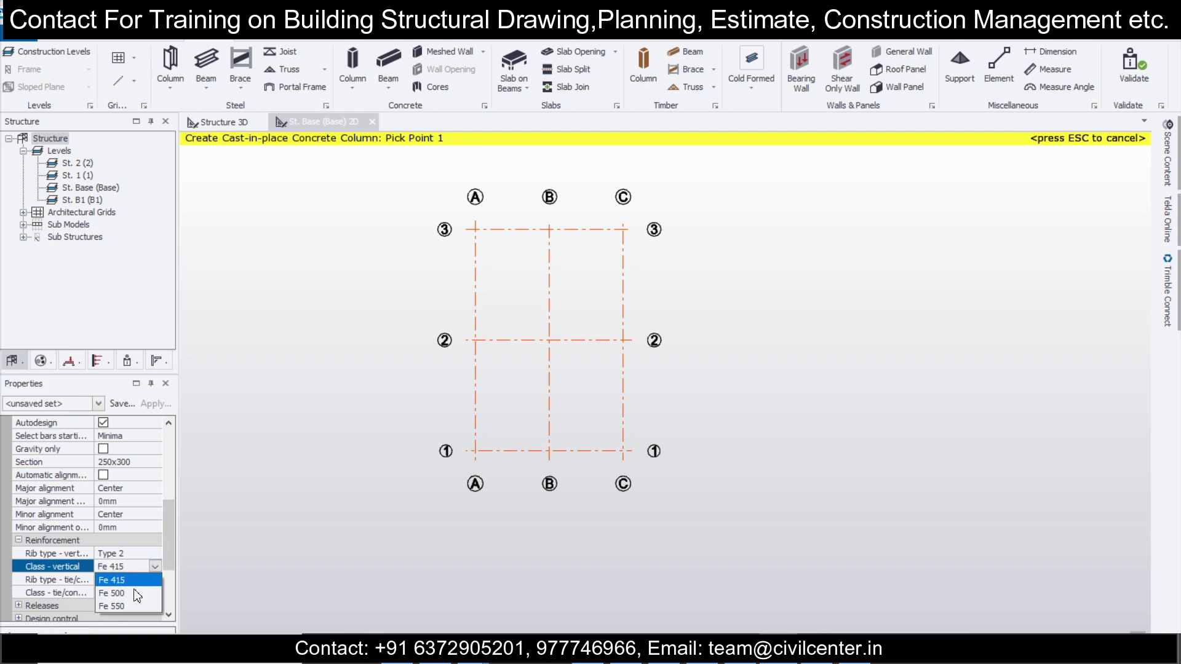
scroll(166, 562, down, 4)
click(154, 541)
click(155, 540)
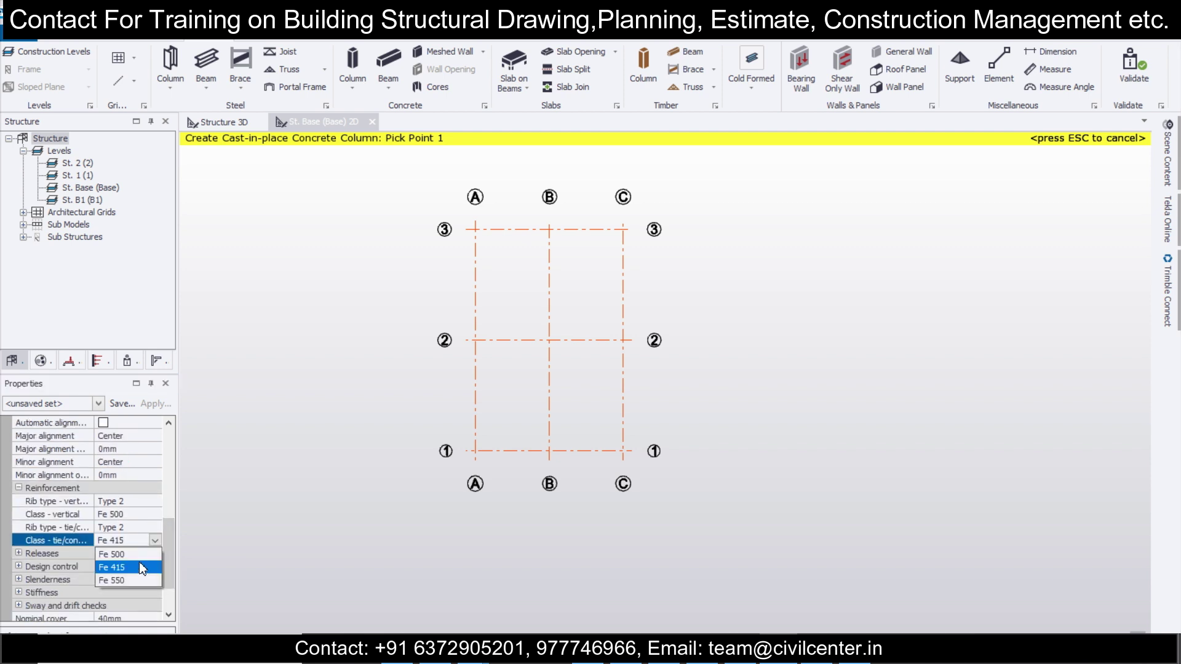
Step: Save the column properties as property set c250x300 and place columns at all grid intersections from A1 to C3
click(122, 405)
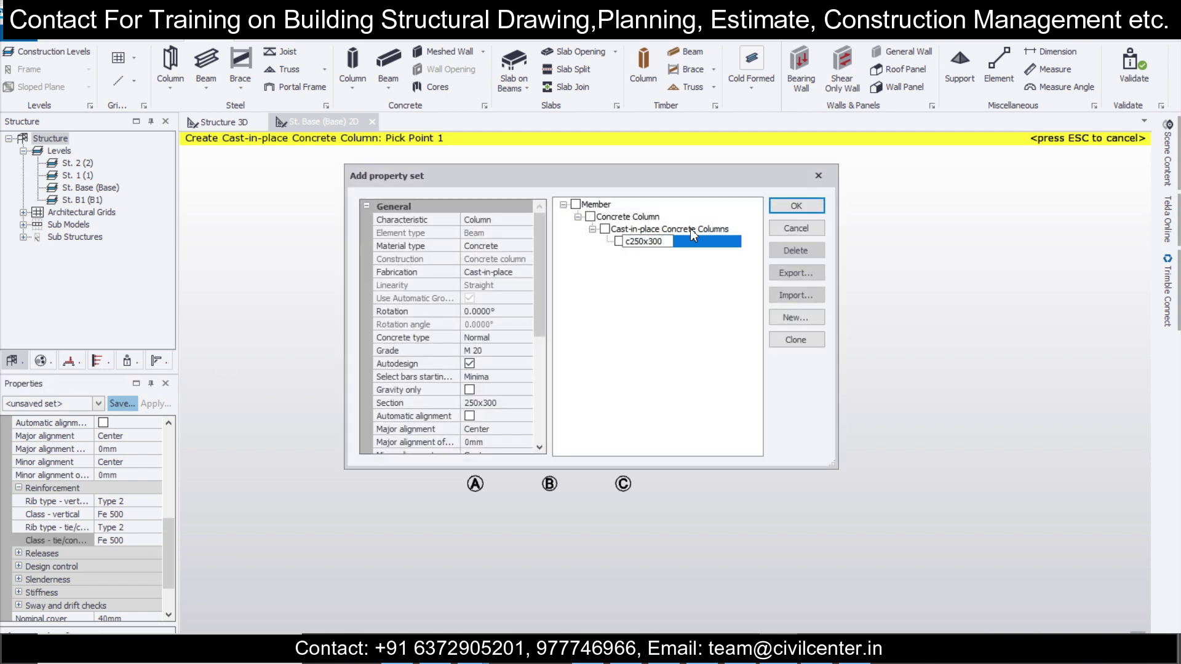
click(814, 212)
drag(436, 197, 700, 525)
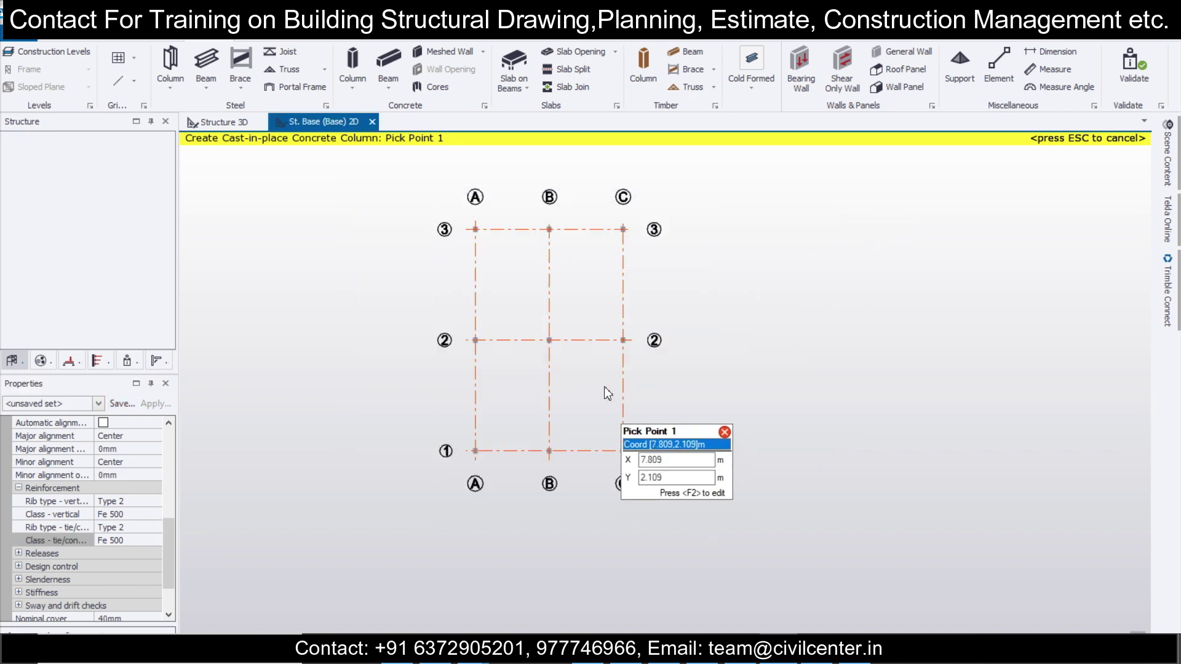
scroll(511, 258, up, 3)
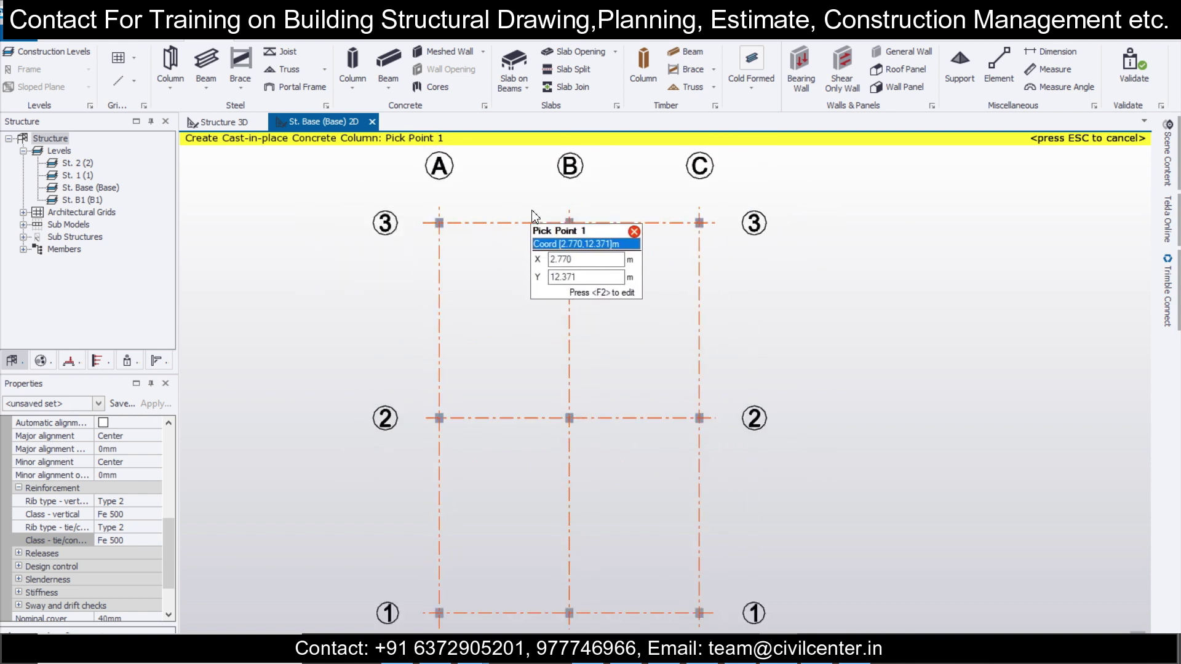
click(1044, 70)
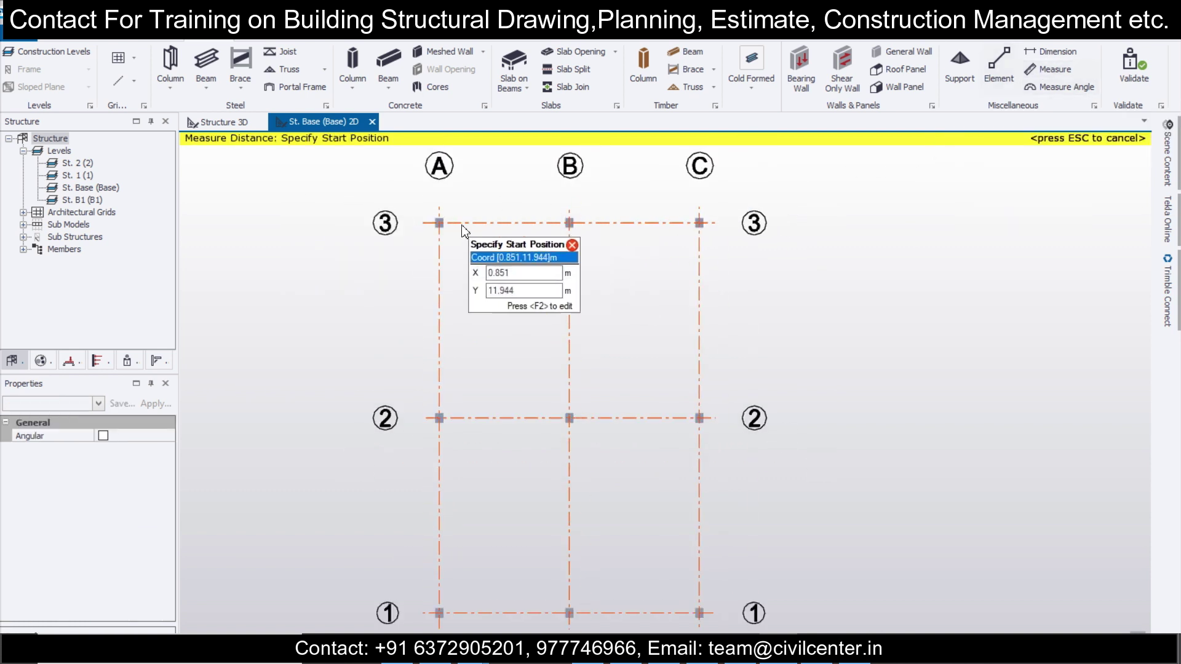
click(440, 223)
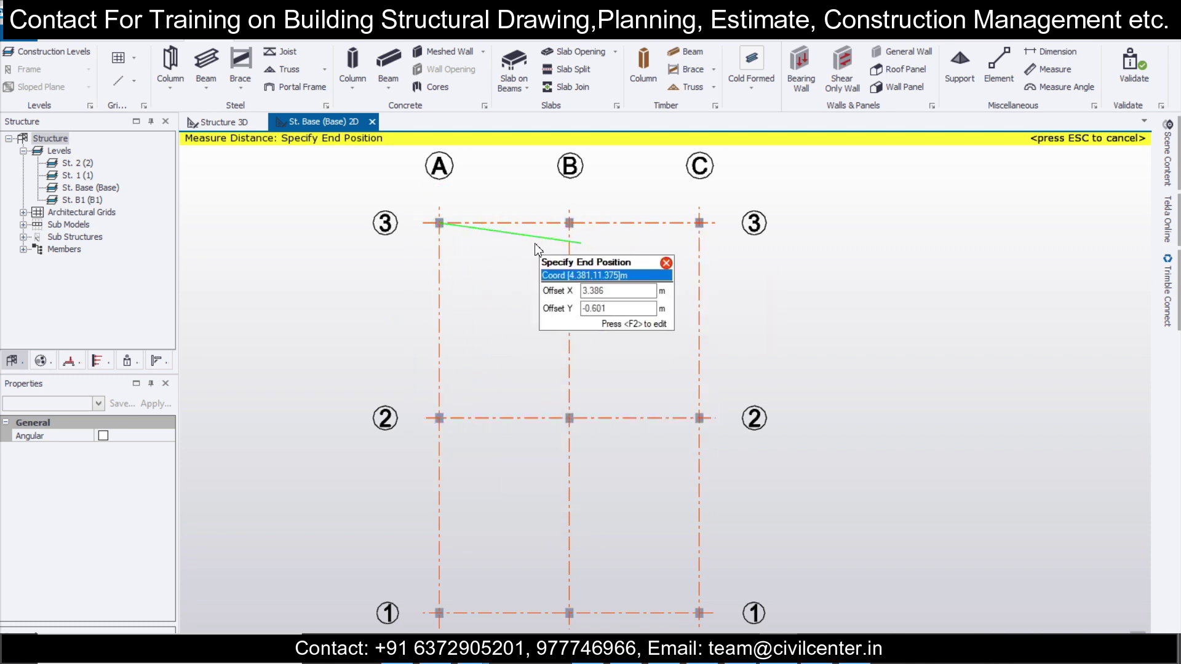
key(Escape)
middle_drag(465, 447, 450, 404)
scroll(534, 377, up, 1)
scroll(535, 377, down, 2)
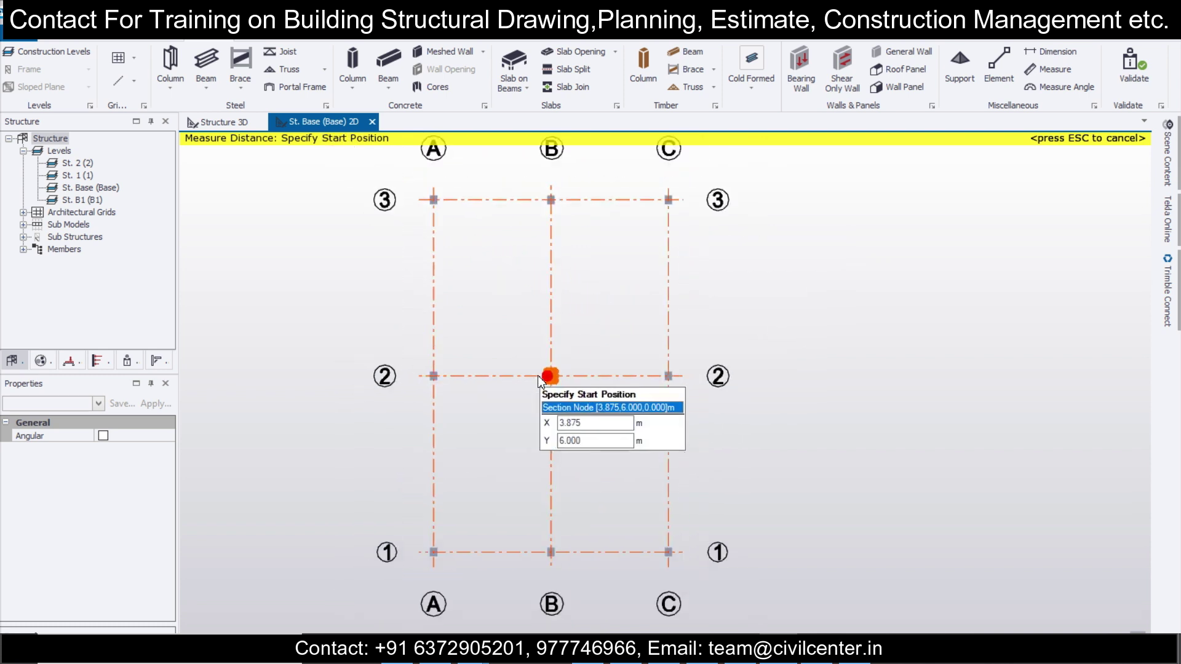
middle_drag(503, 509, 497, 475)
scroll(535, 516, up, 1)
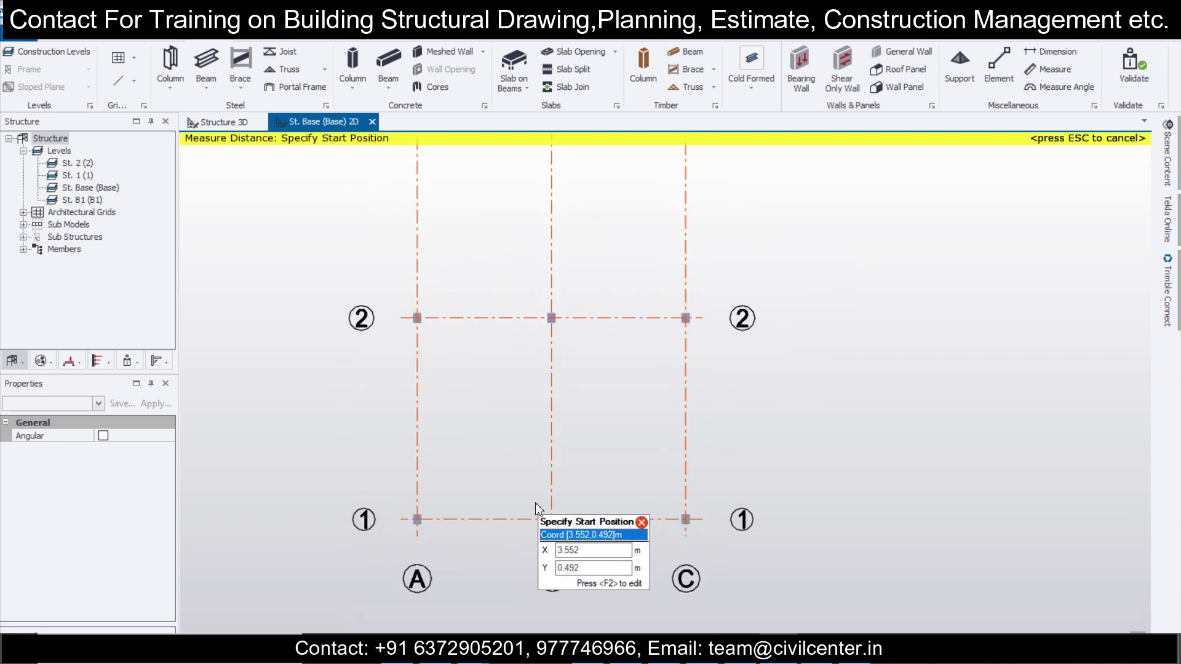
scroll(594, 545, up, 2)
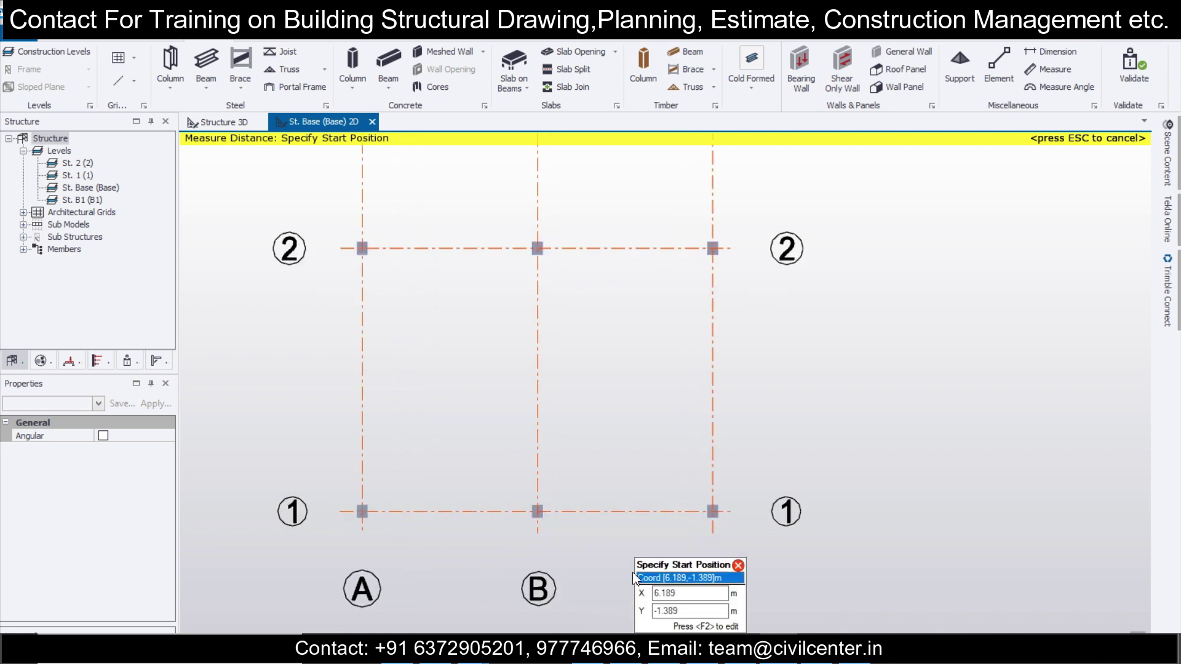
scroll(634, 578, down, 2)
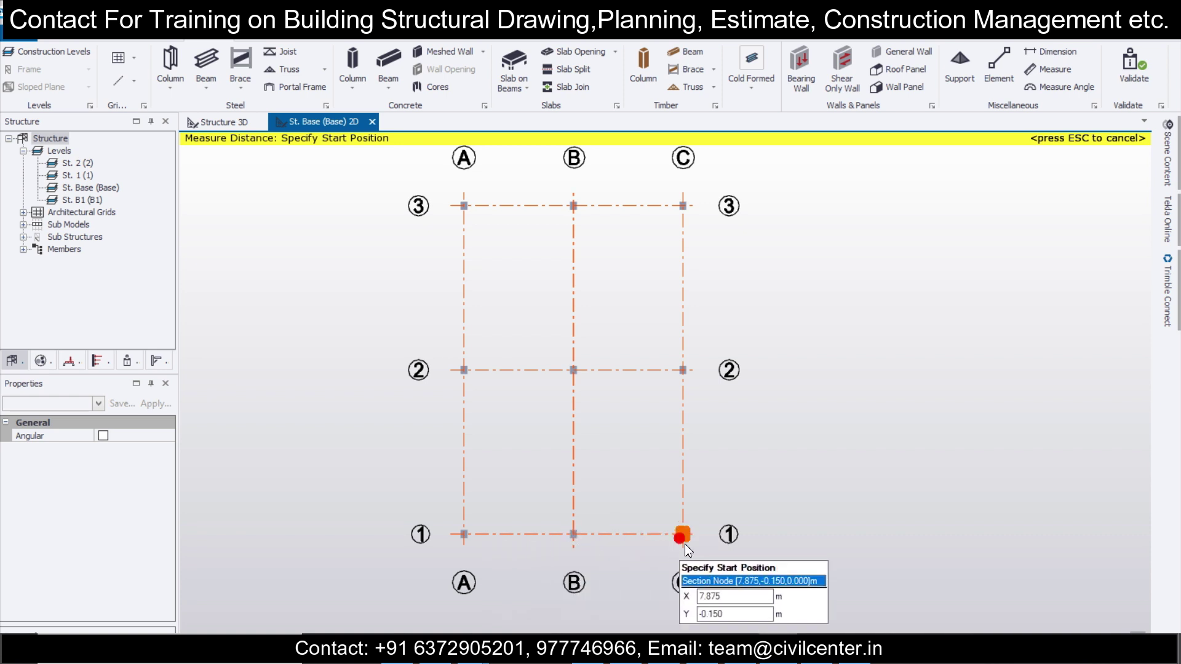
Step: Start a cast-in-place concrete beam with Fe 500 longitudinal and stirrup reinforcement and a 250 mm by 300 mm rectangular section
click(388, 61)
drag(174, 438, 163, 501)
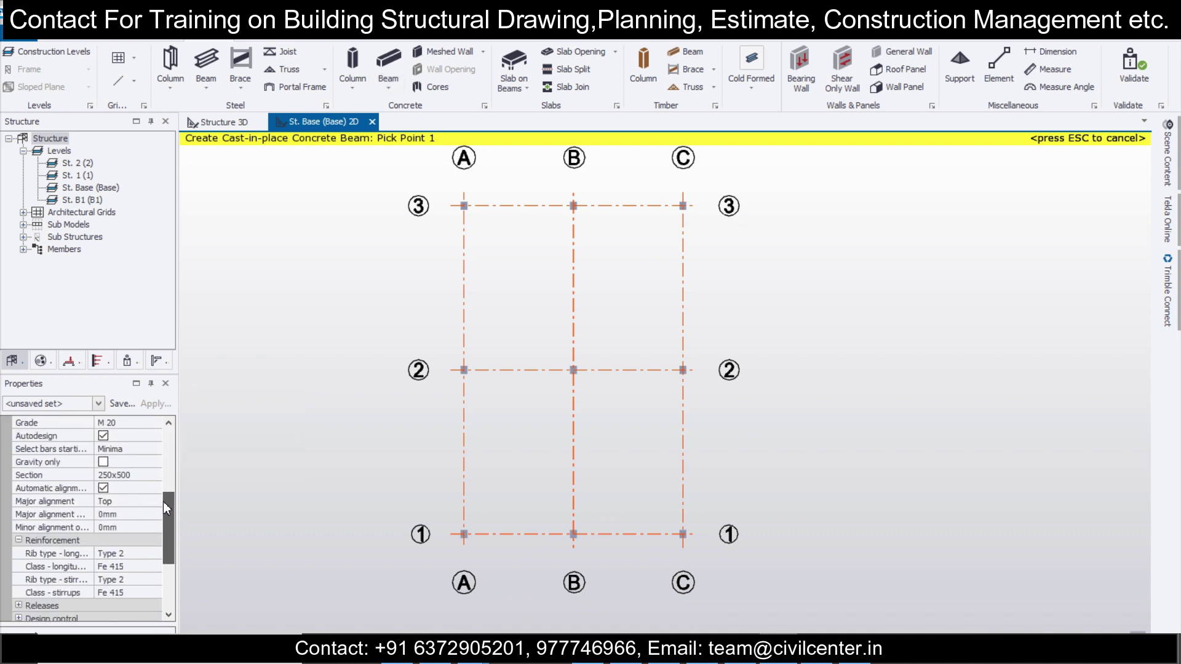
click(147, 570)
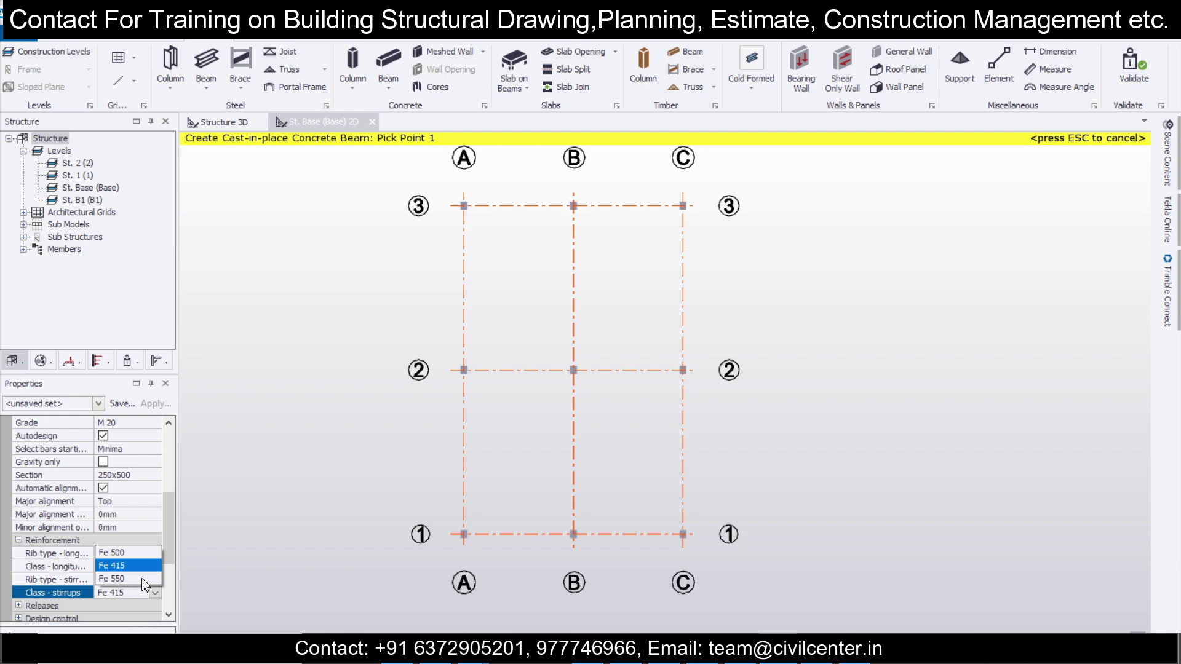
click(139, 552)
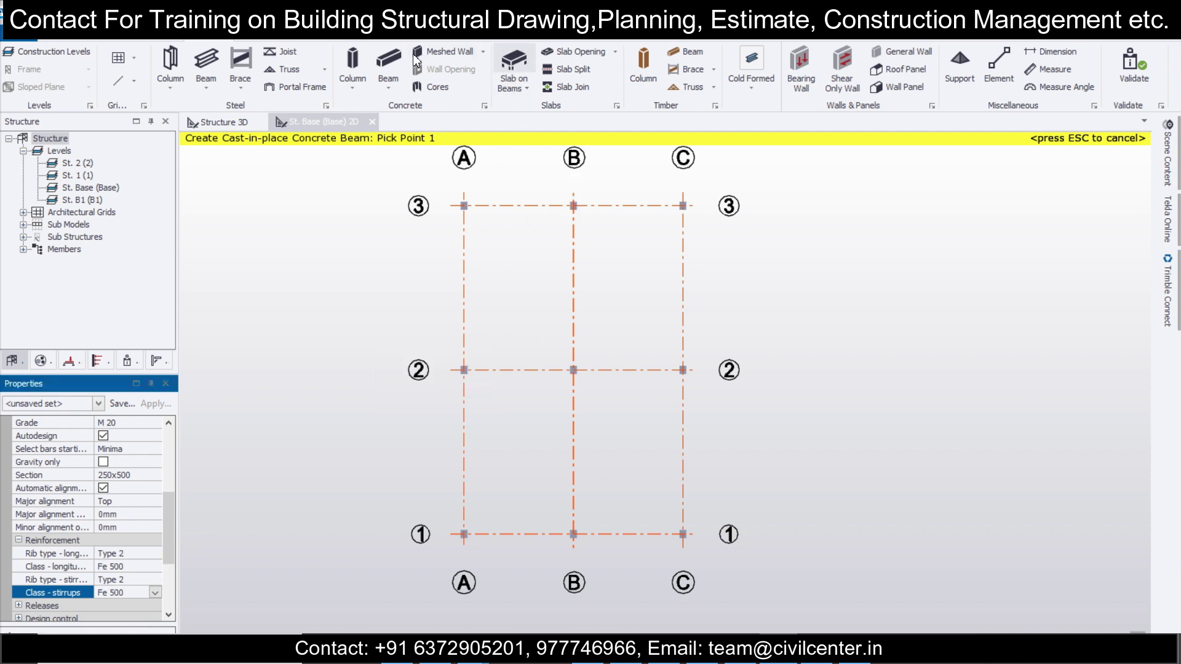
click(155, 476)
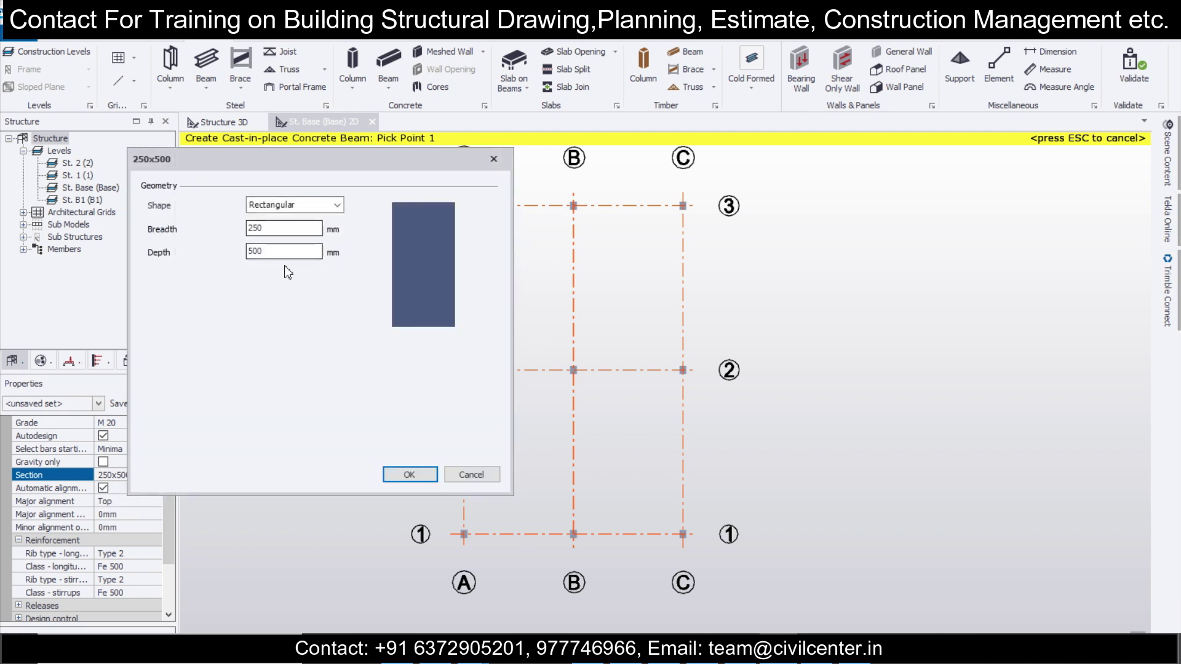
text(300)
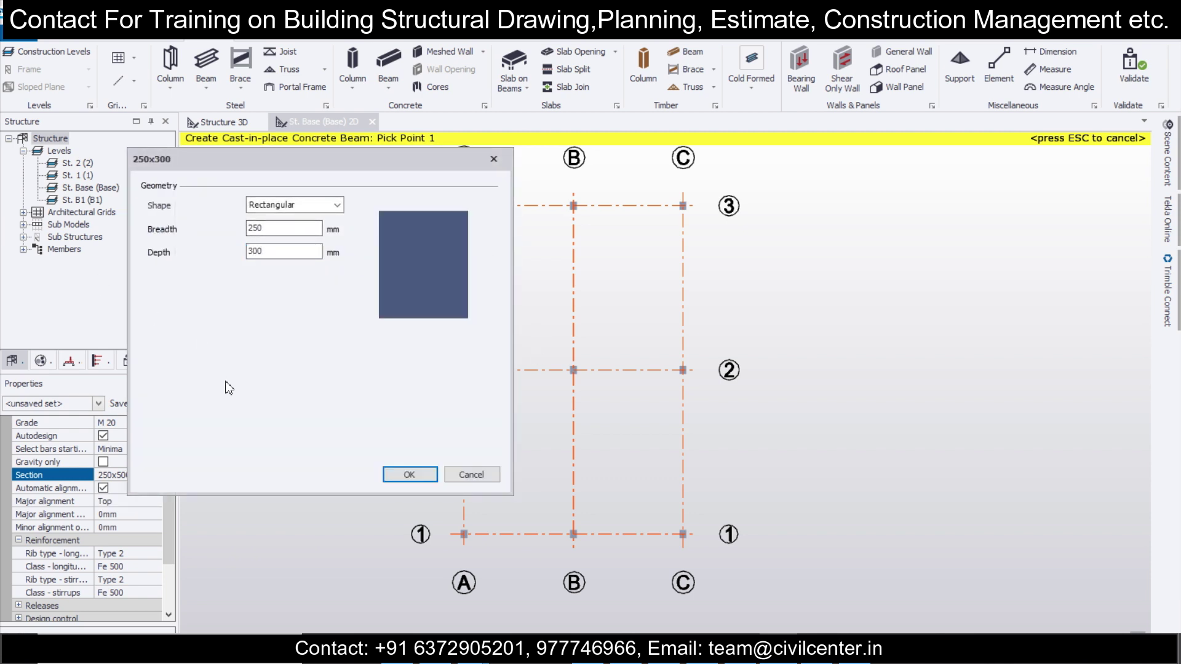
click(409, 474)
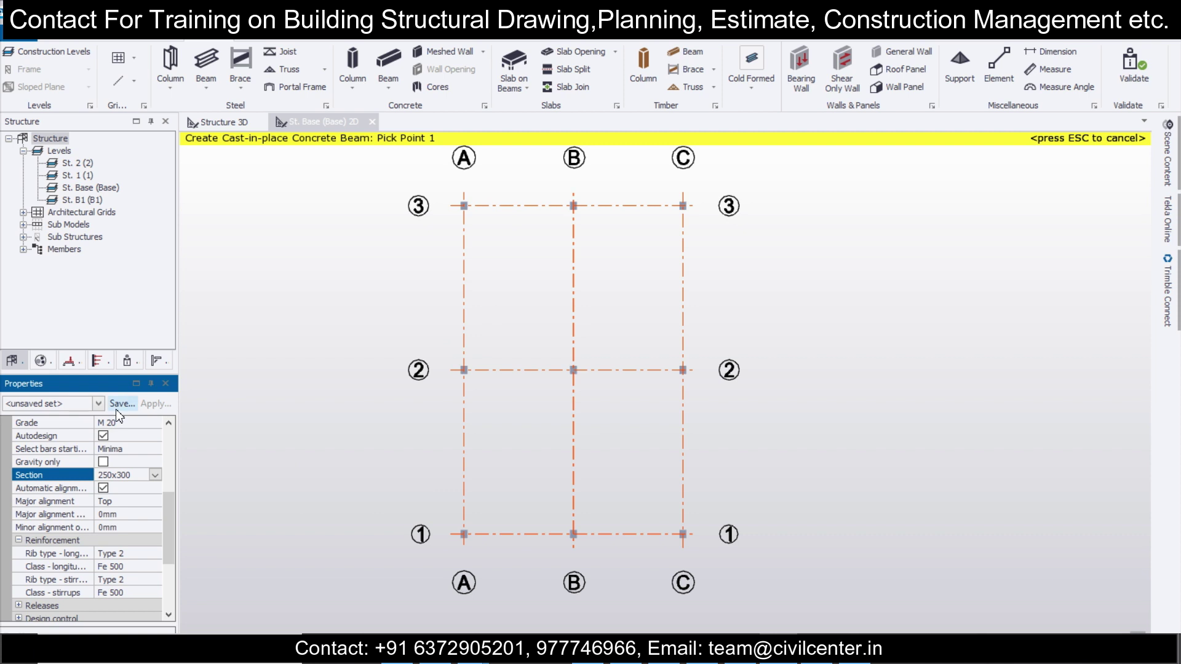
Step: Save the beam properties as property set b250x300 and place beams along all grid lines on the Base level
click(118, 408)
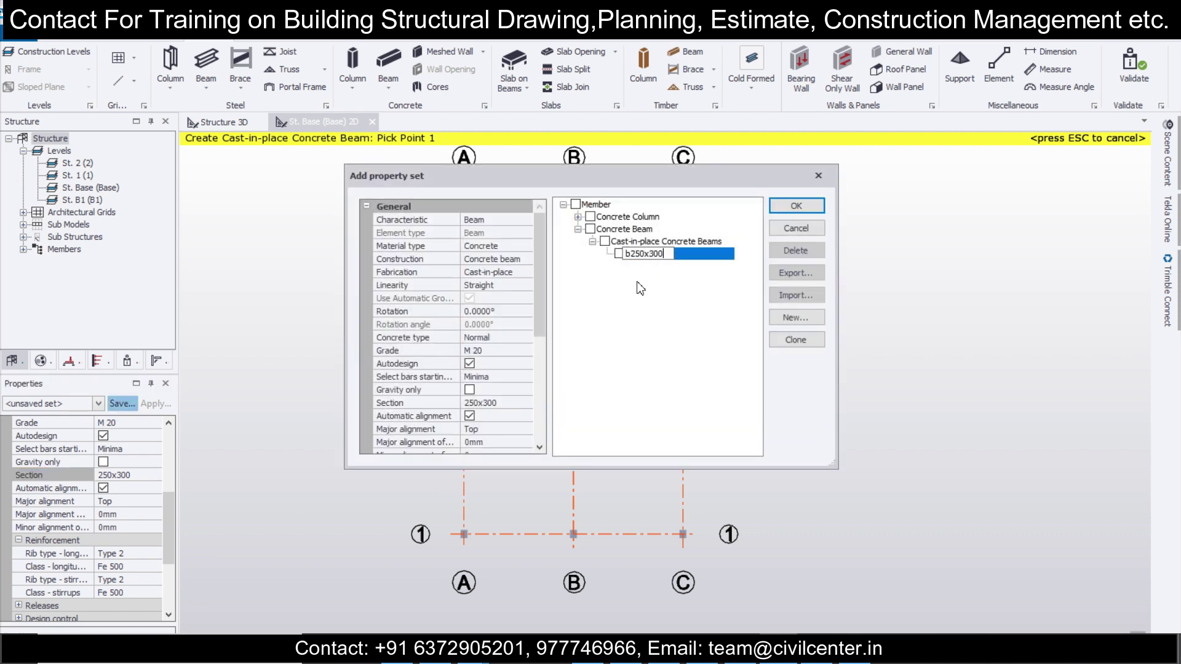
click(797, 206)
drag(441, 185, 762, 569)
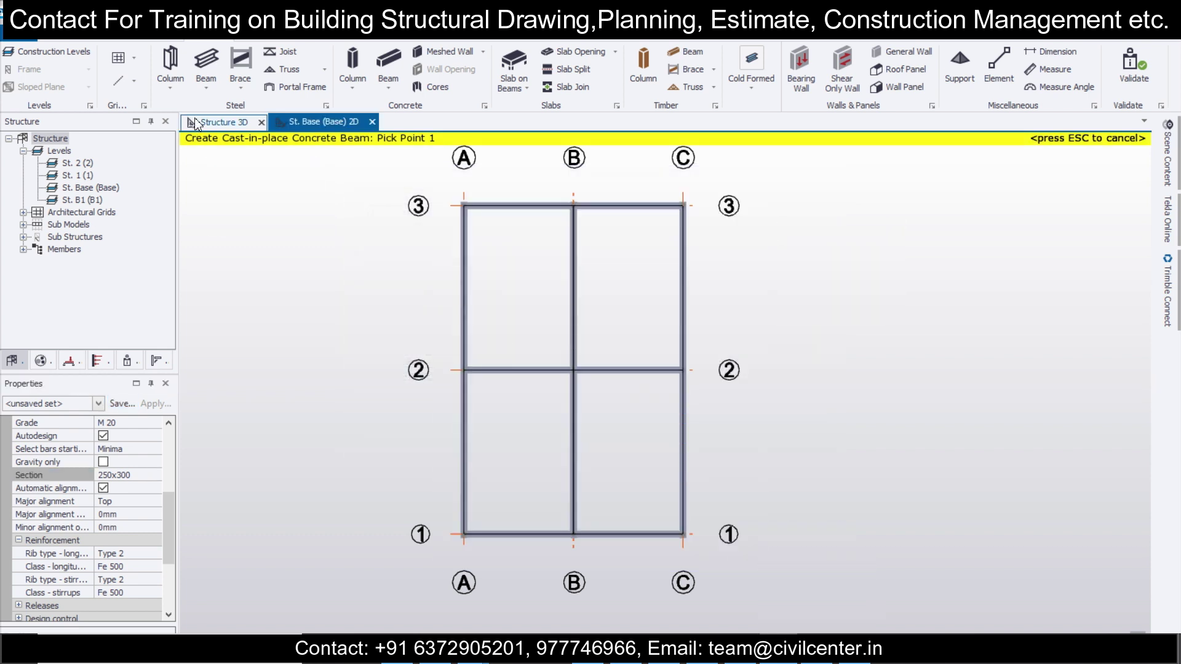
Step: Switch to the Structure 3D view and examine the frame of columns and base-level beams
click(221, 121)
right_drag(857, 467, 868, 422)
scroll(688, 548, up, 2)
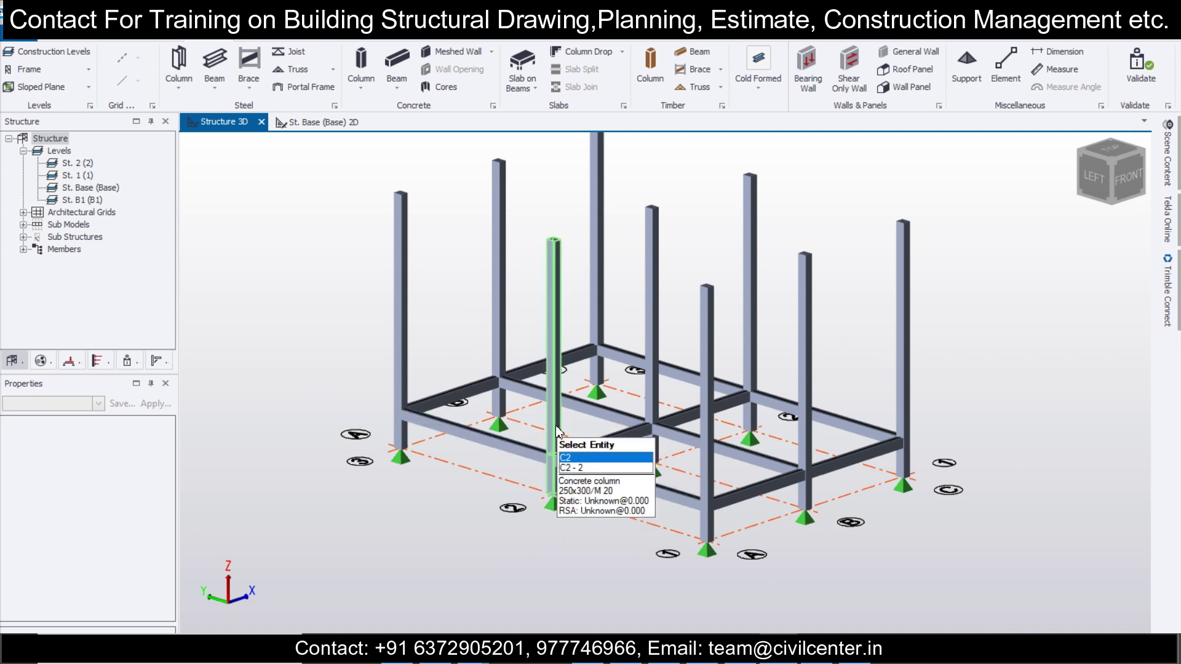
Step: Copy the Base level's beams to level 1 by setting level 1's source to Base, and set its source back to unique
scroll(556, 426, down, 1)
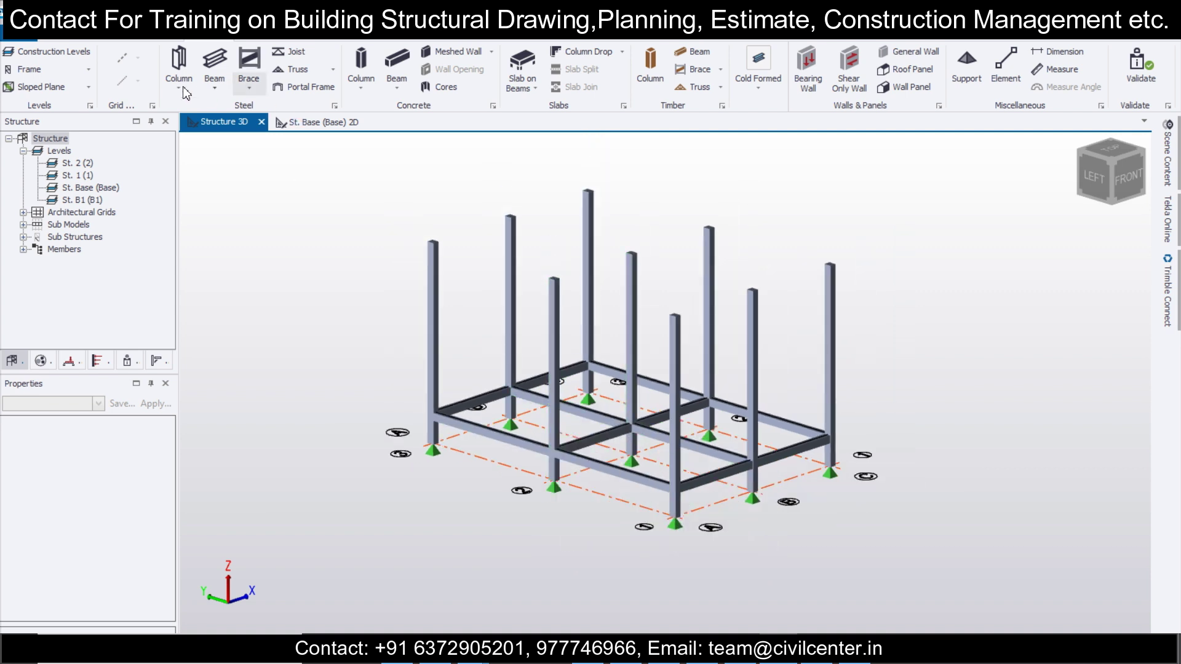
click(49, 54)
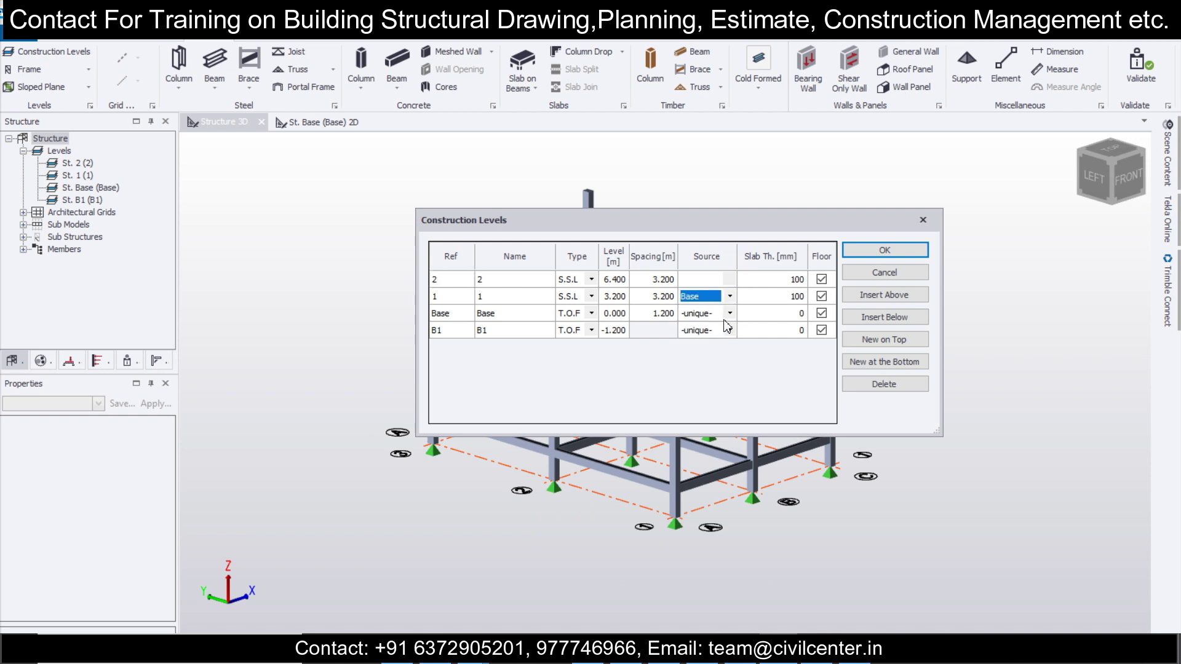
click(886, 251)
click(67, 55)
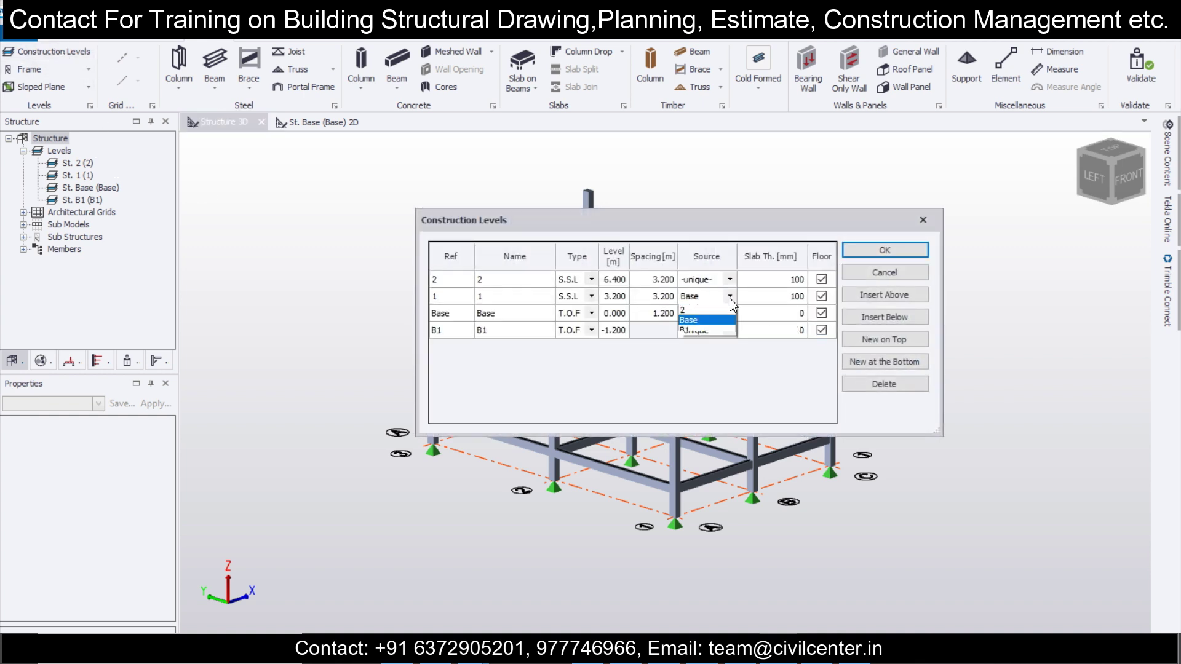
click(905, 253)
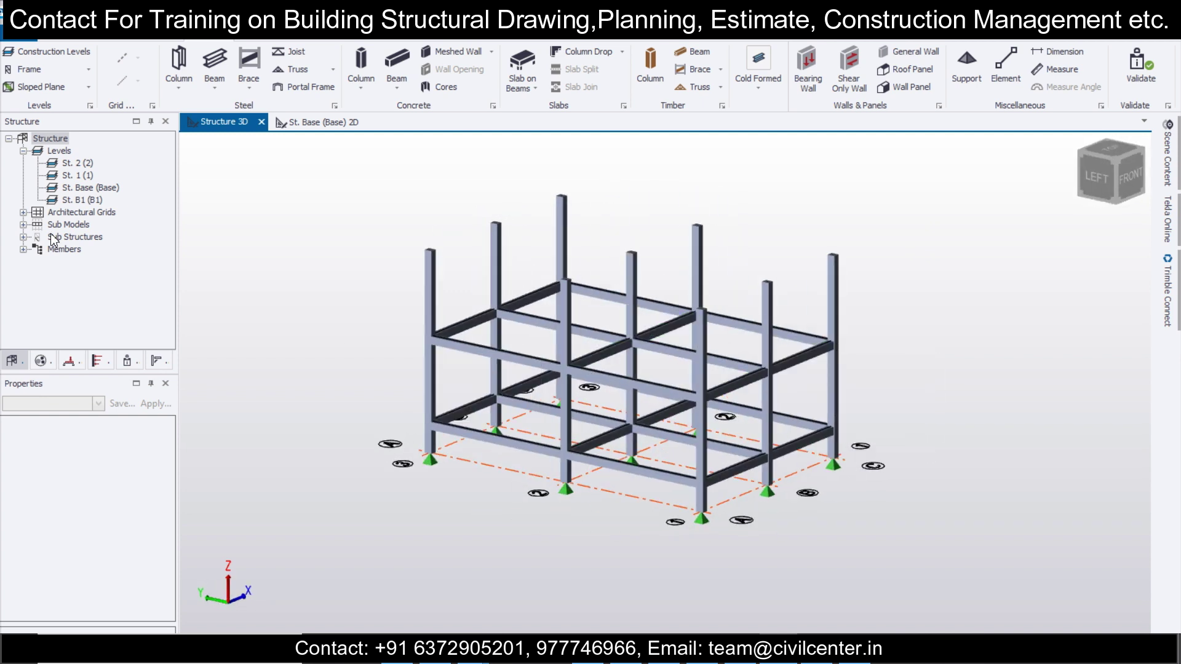
Step: Open the plan view of level 1 and create slabs in both bays between grids 2 and 3 and in bay A–B between grids 1 and 2
click(74, 177)
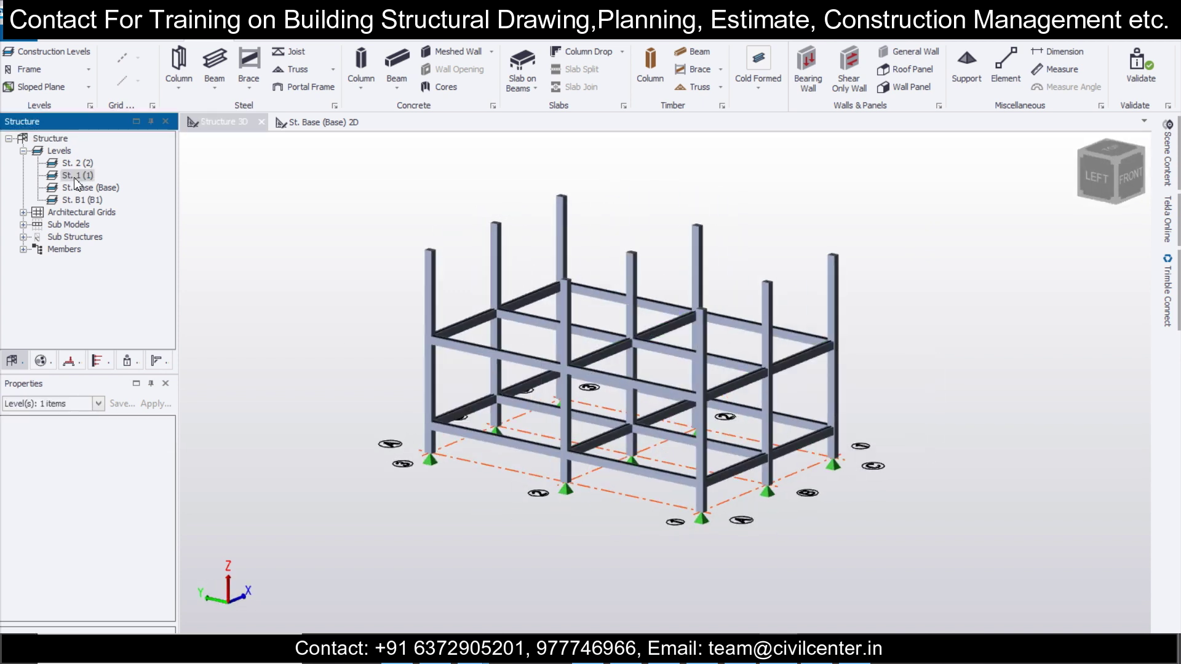
double_click(75, 178)
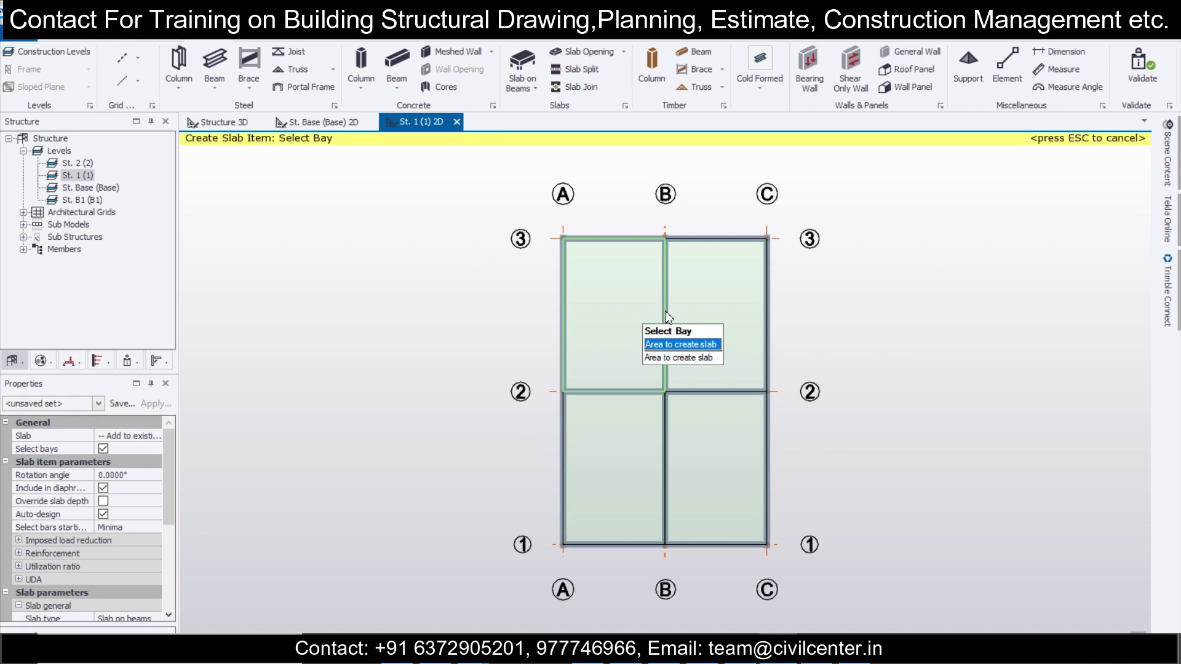
click(613, 319)
click(717, 323)
click(612, 471)
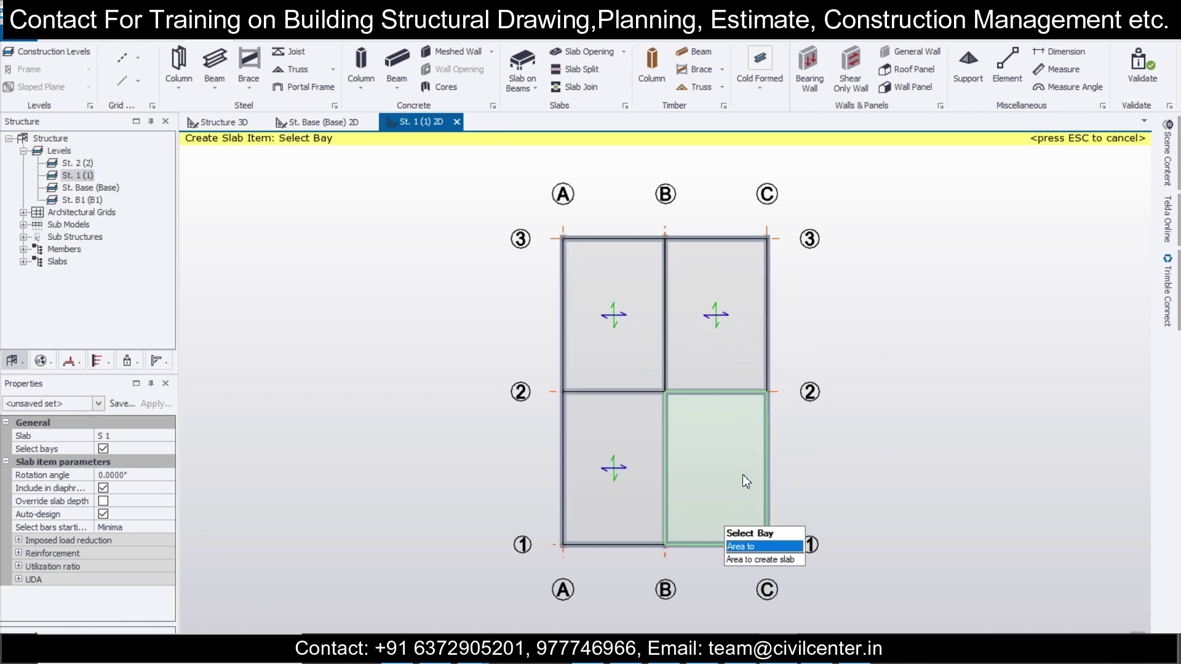
Step: Copy level 1 to level 2 by setting level 2's source to 1, set it back to unique, and inspect the frame in 3D
click(225, 122)
middle_drag(814, 413, 759, 359)
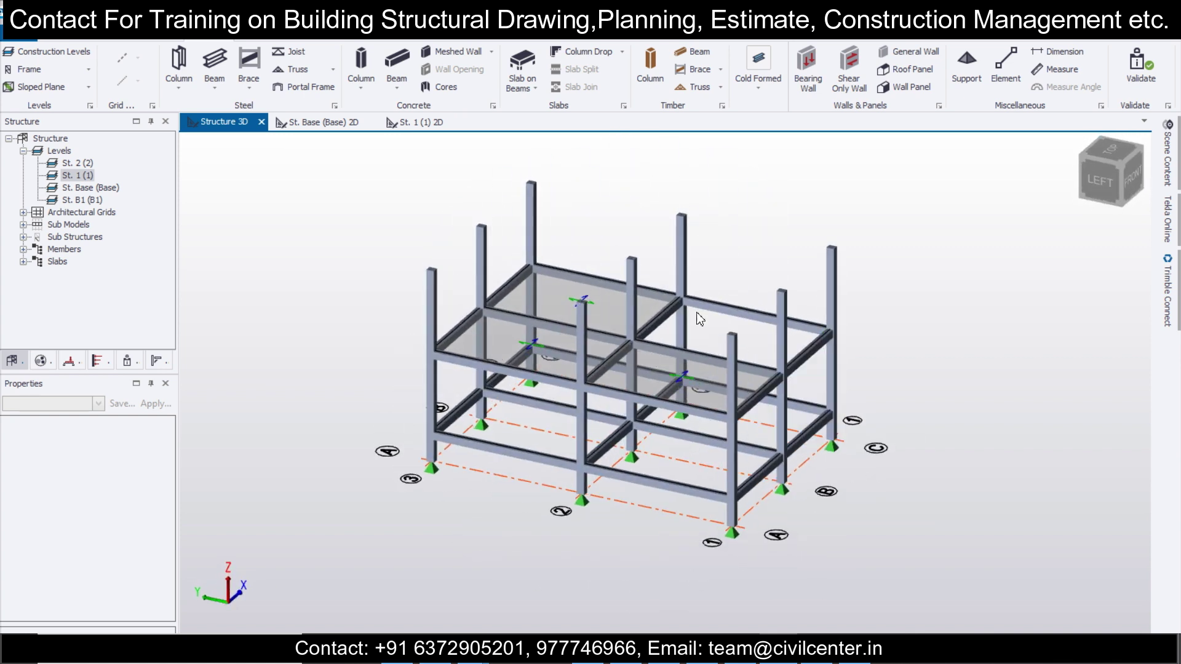
middle_drag(927, 414, 795, 398)
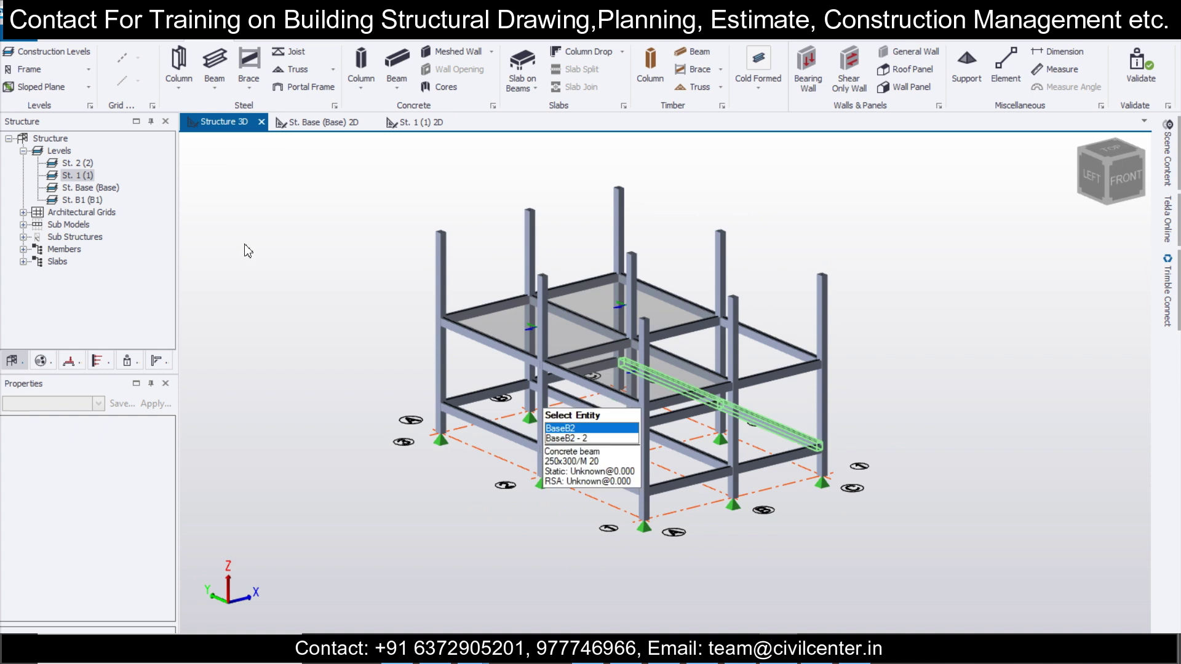
click(54, 52)
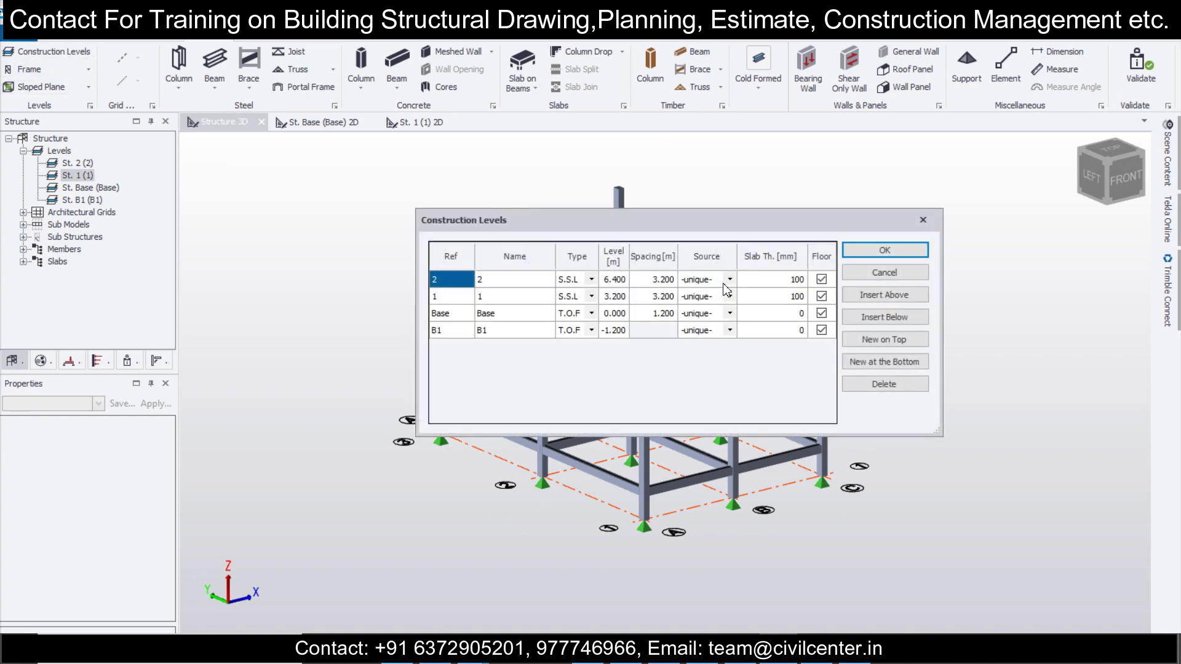
click(884, 251)
click(81, 59)
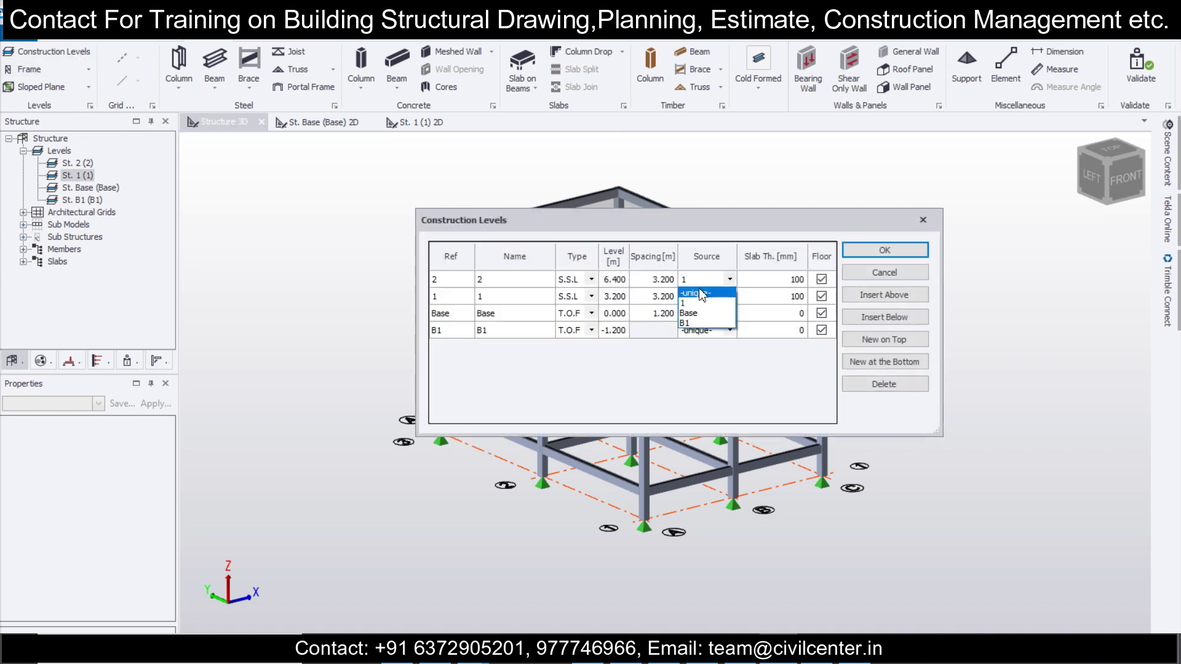
click(925, 249)
mouse_move(910, 452)
right_down()
mouse_move(710, 466)
mouse_move(802, 494)
mouse_move(894, 459)
right_up()
middle_drag(895, 460, 894, 400)
scroll(671, 478, up, 1)
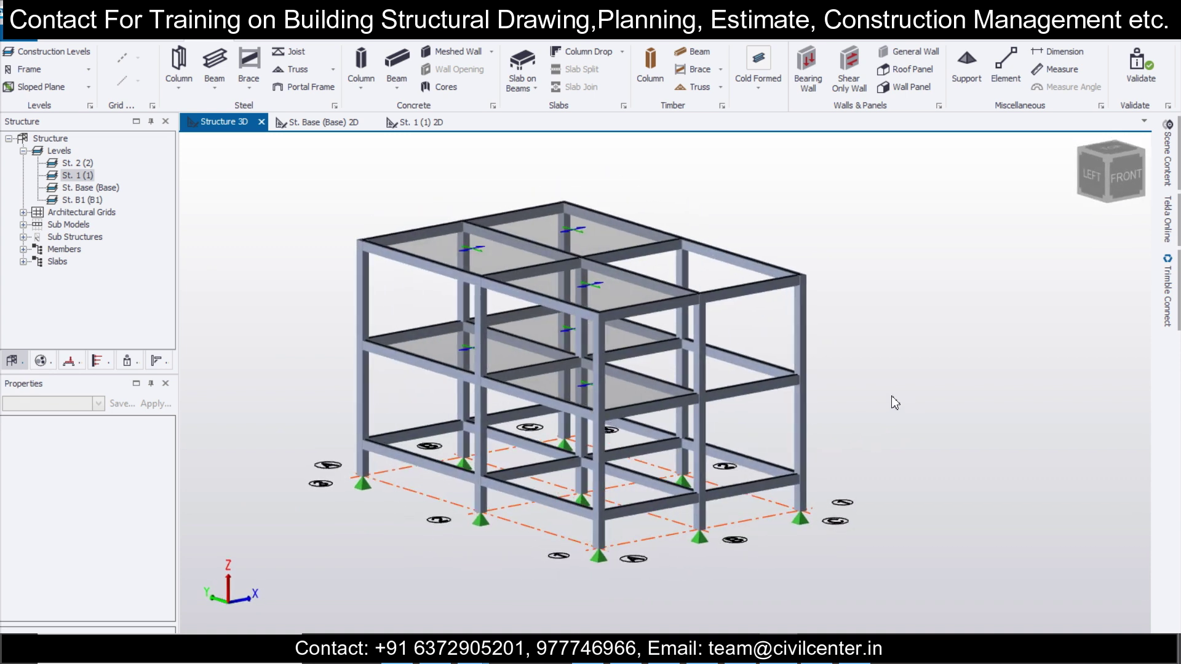
scroll(890, 394, down, 2)
Step: Return to the Base level plan view and make 2 Dead the active loadcase for loading
click(321, 134)
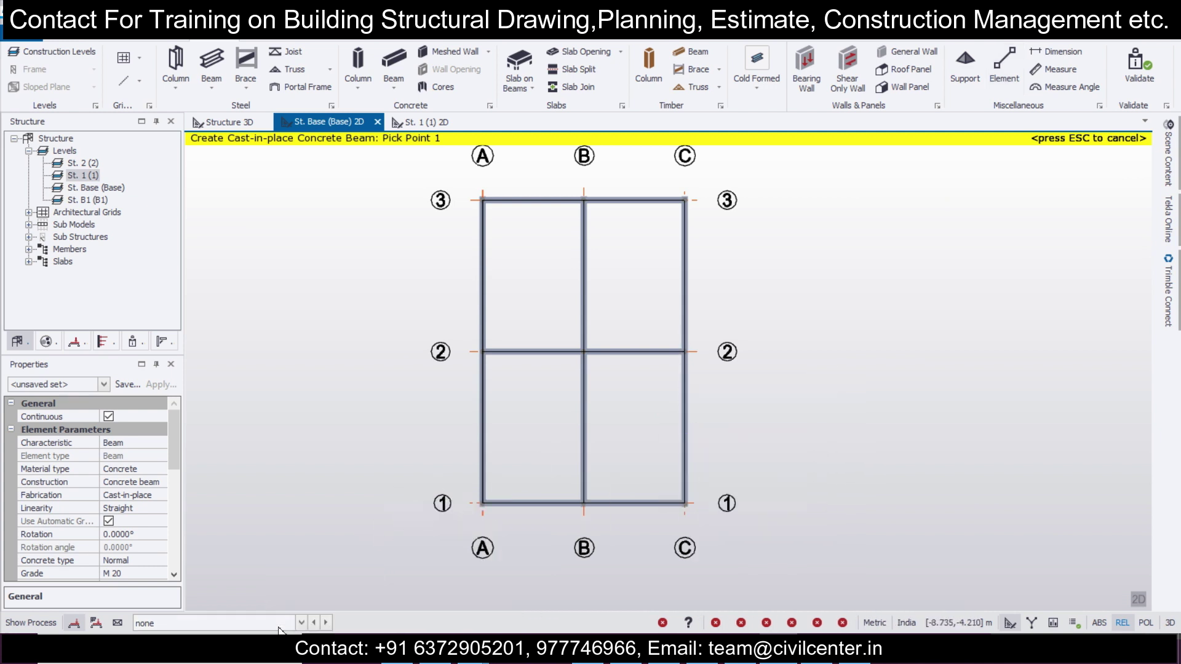
click(312, 40)
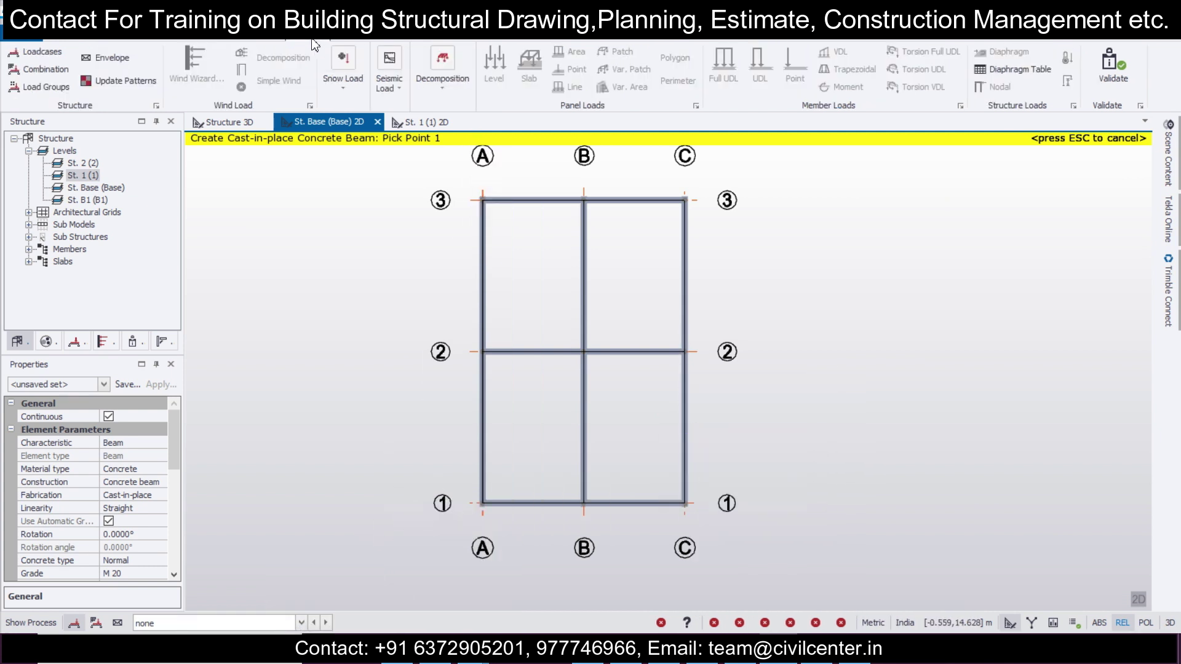
click(305, 623)
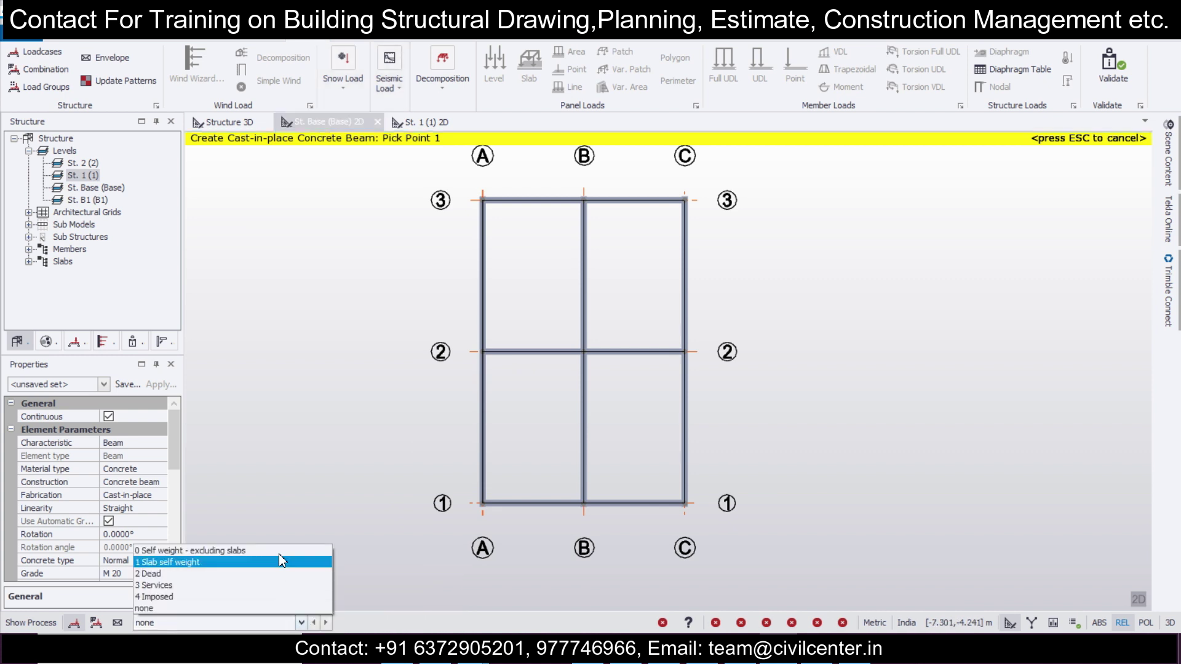
click(153, 574)
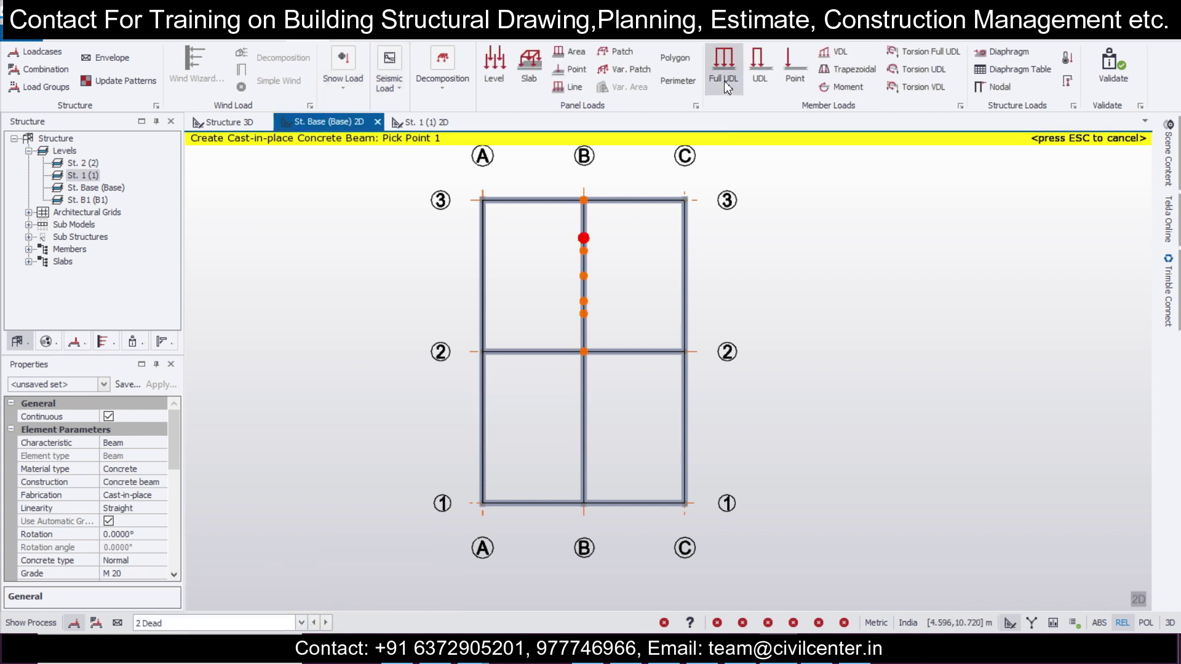
Step: Apply a 6 kN/m full UDL in the Global Z direction to all perimeter beams of the Base level
click(725, 83)
click(168, 469)
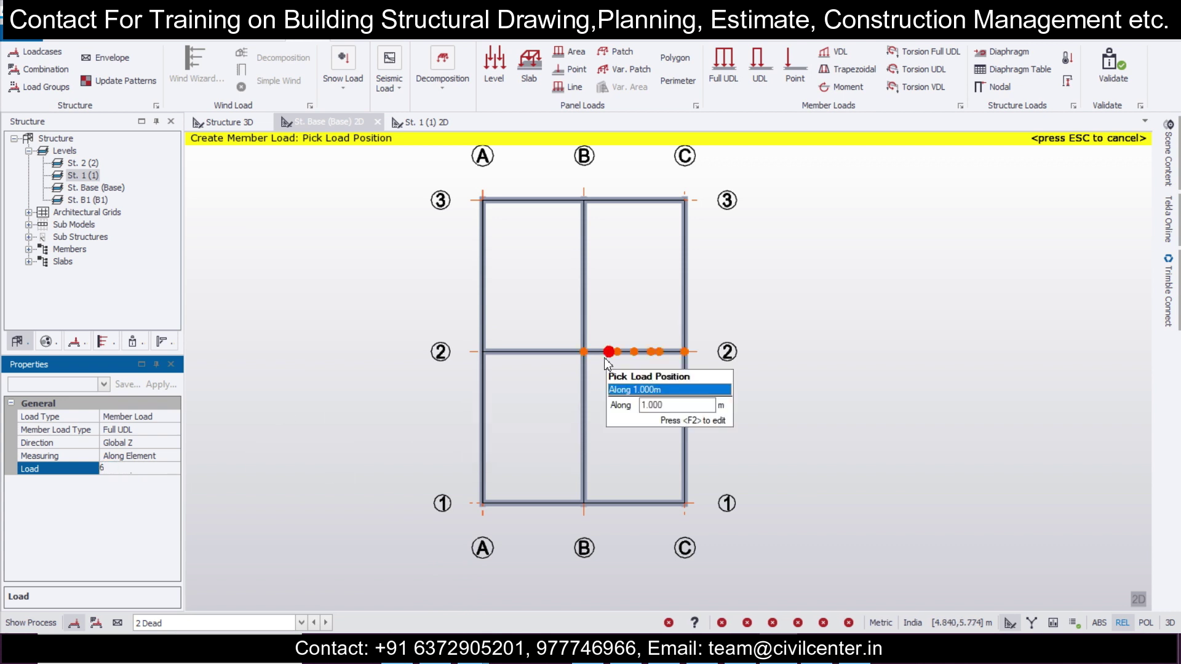
click(482, 428)
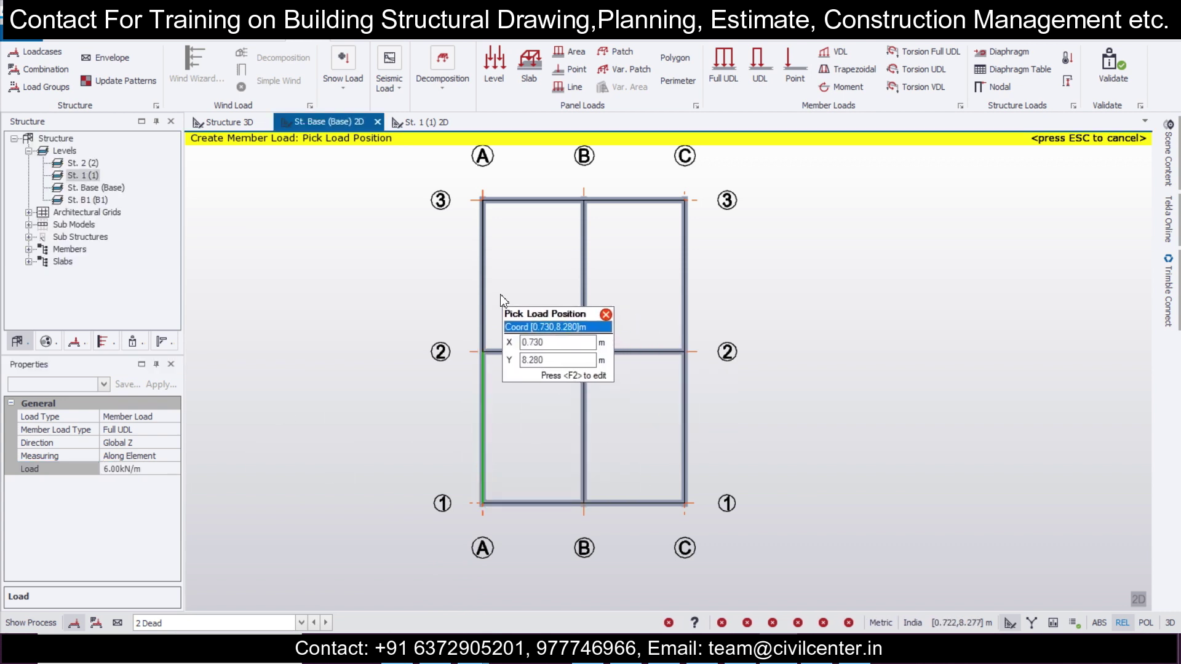
click(483, 283)
click(541, 200)
click(634, 200)
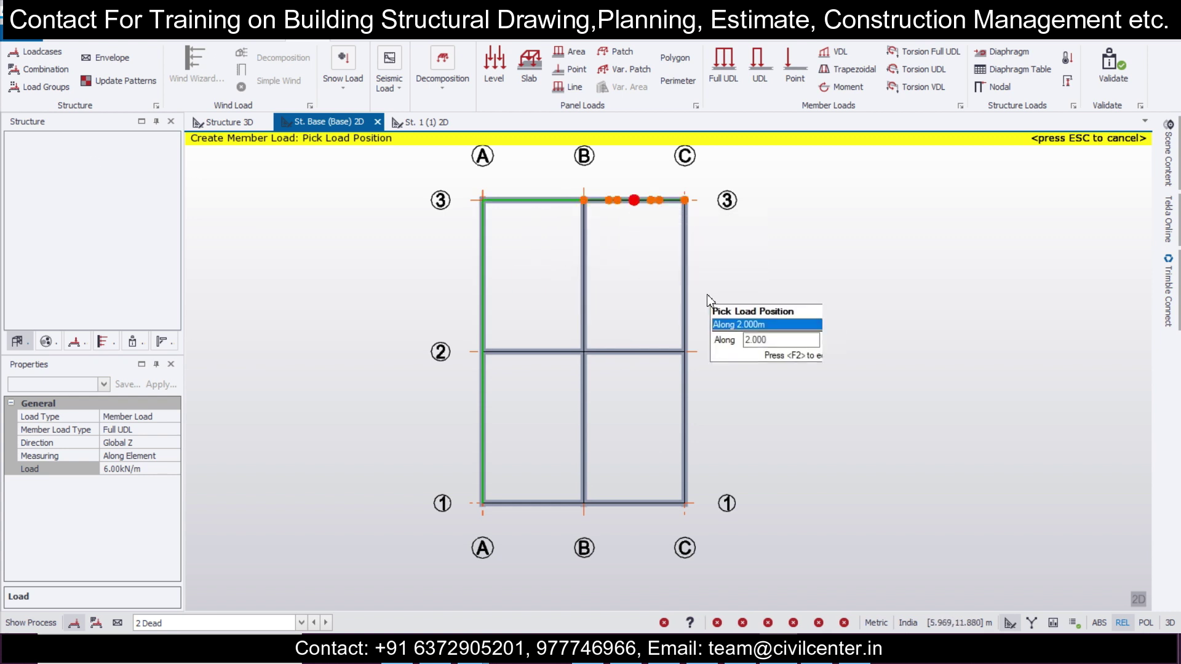
click(685, 295)
click(655, 492)
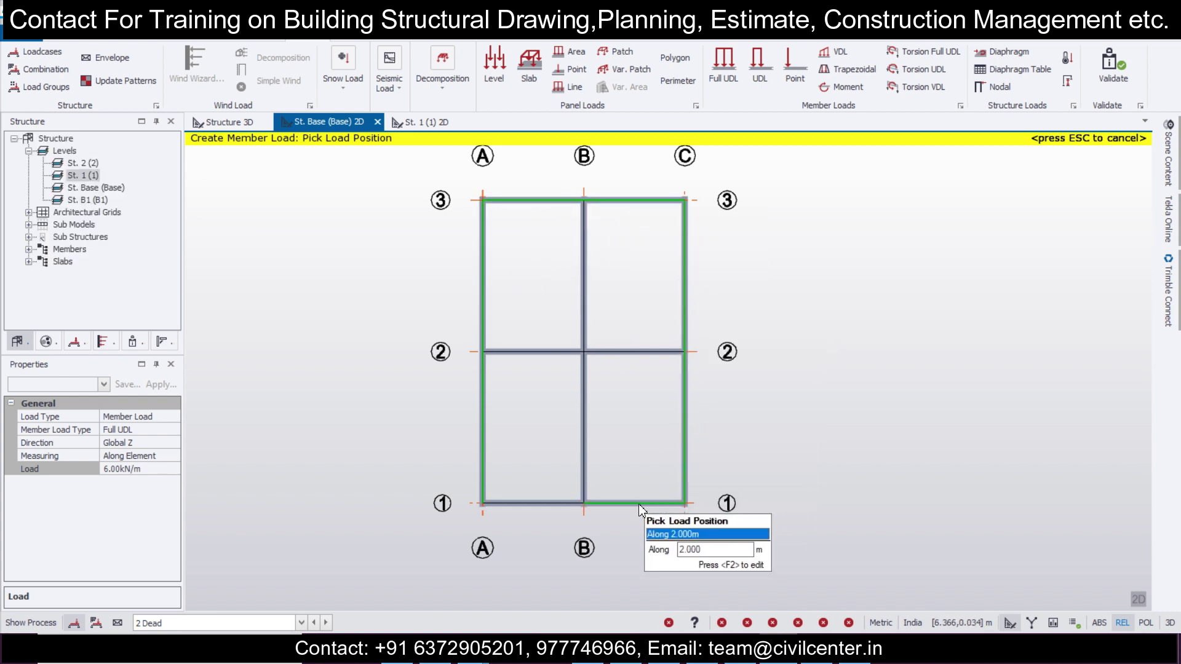
click(643, 500)
click(511, 505)
Step: Apply a 3 kN/m full UDL to the grid 2 beam between A and B and the grid B beam between 2 and 3
click(133, 472)
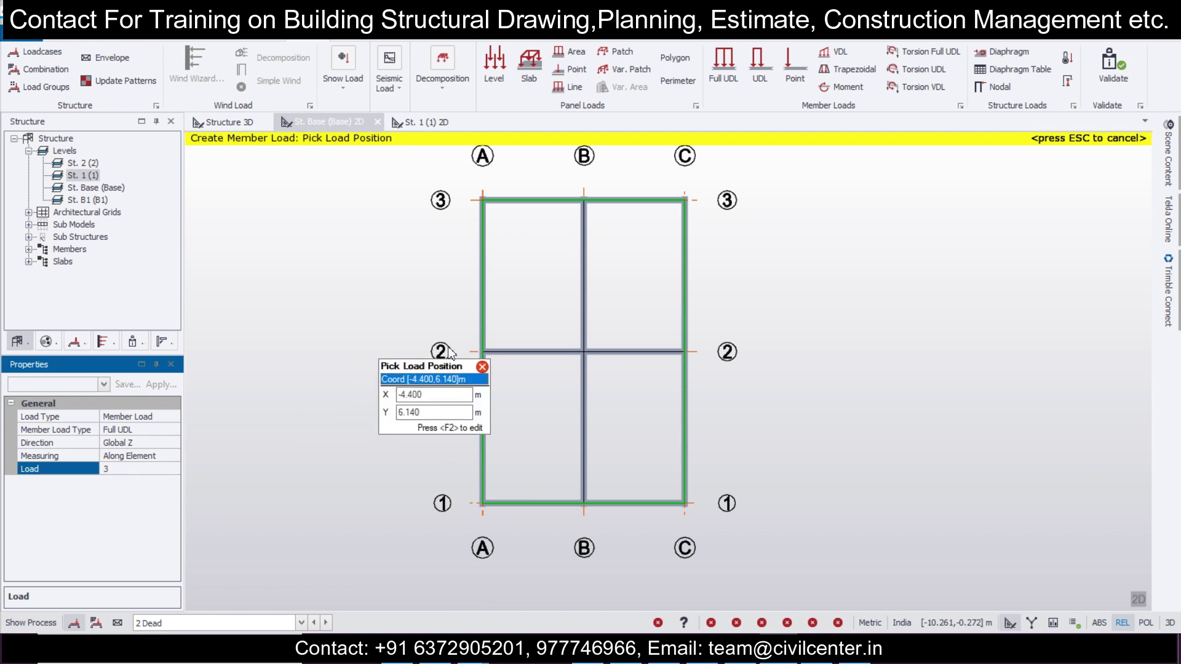
click(510, 352)
click(589, 228)
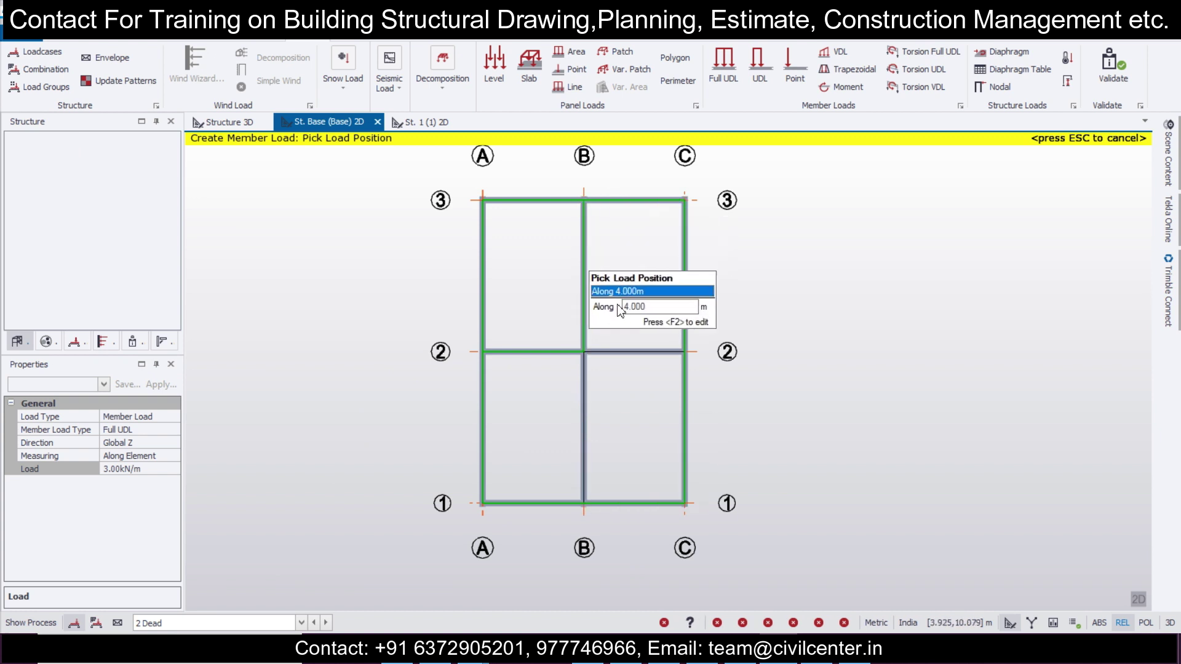
Step: Apply a 6 kN/m full UDL to the grid B beam between 1 and 2 and the grid 2 beam between B and C
click(166, 466)
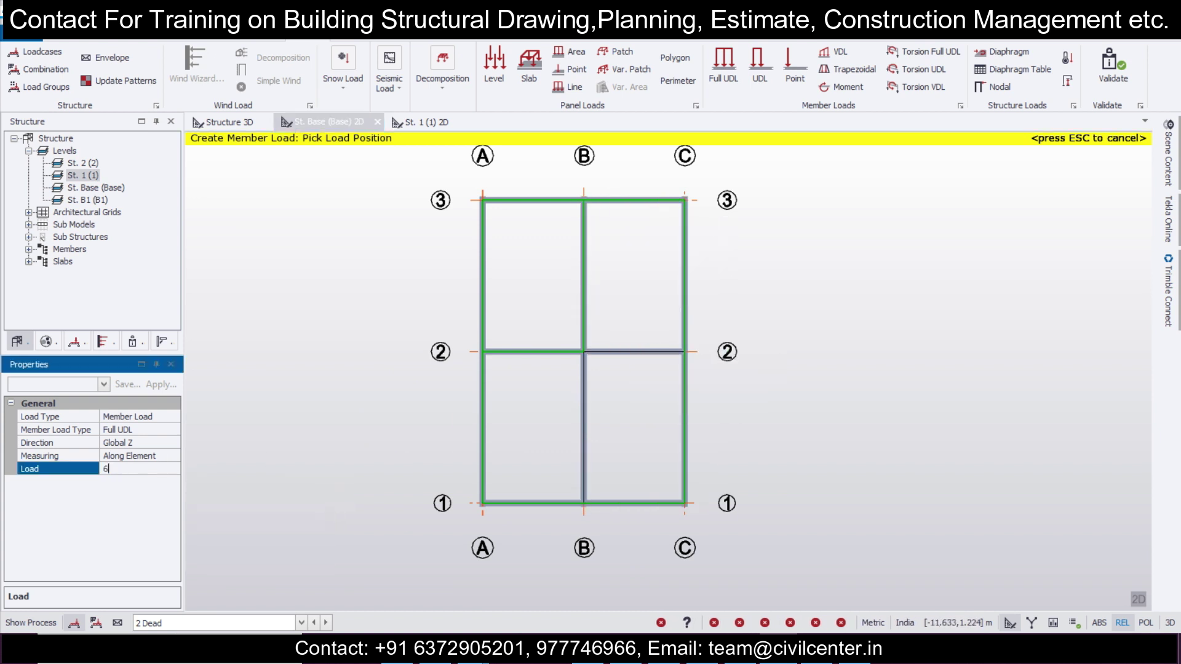
click(594, 433)
click(666, 315)
click(640, 357)
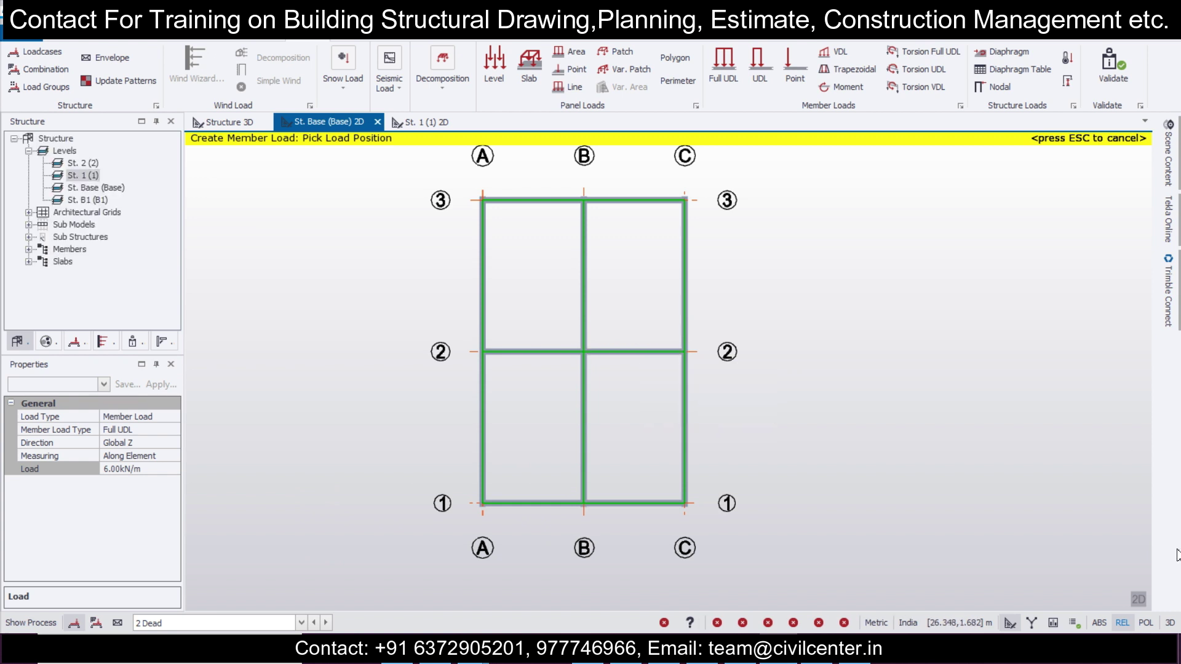
Step: Show the Base level in 3D, end the load command, and inspect the load on the grid 3 beam between B and C
click(1139, 599)
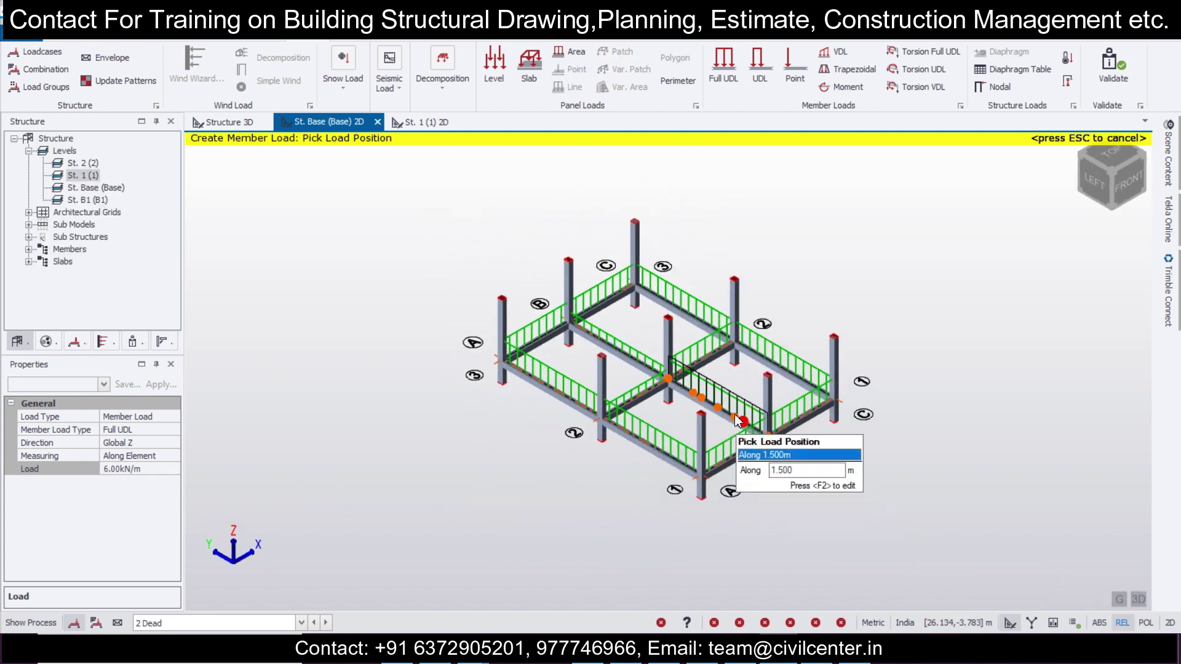
right_drag(497, 434, 427, 406)
key(Escape)
scroll(403, 262, up, 2)
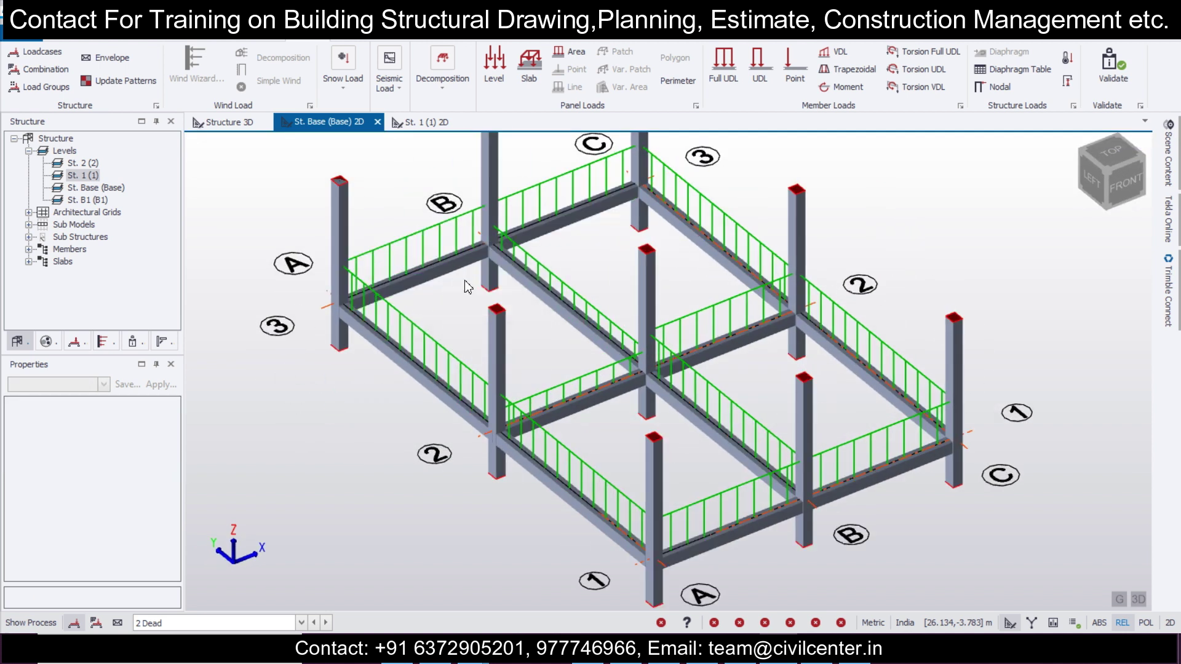
scroll(486, 283, up, 3)
mouse_move(559, 359)
right_down()
mouse_move(562, 334)
mouse_move(545, 364)
right_up()
scroll(608, 301, up, 6)
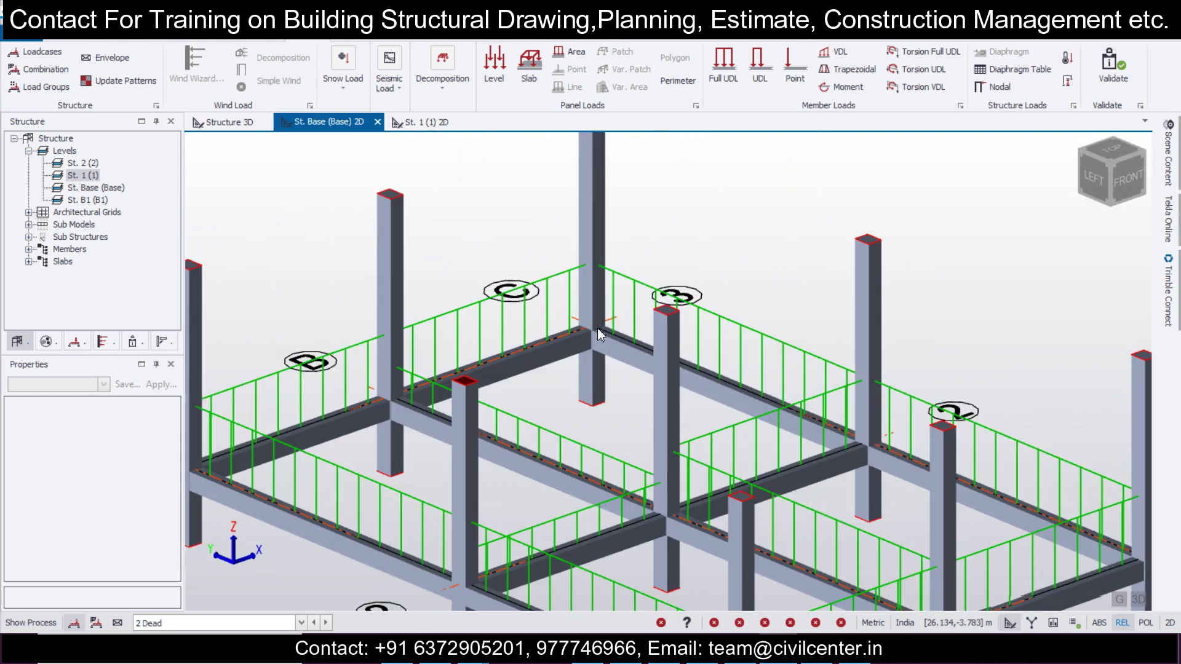
click(499, 344)
click(487, 216)
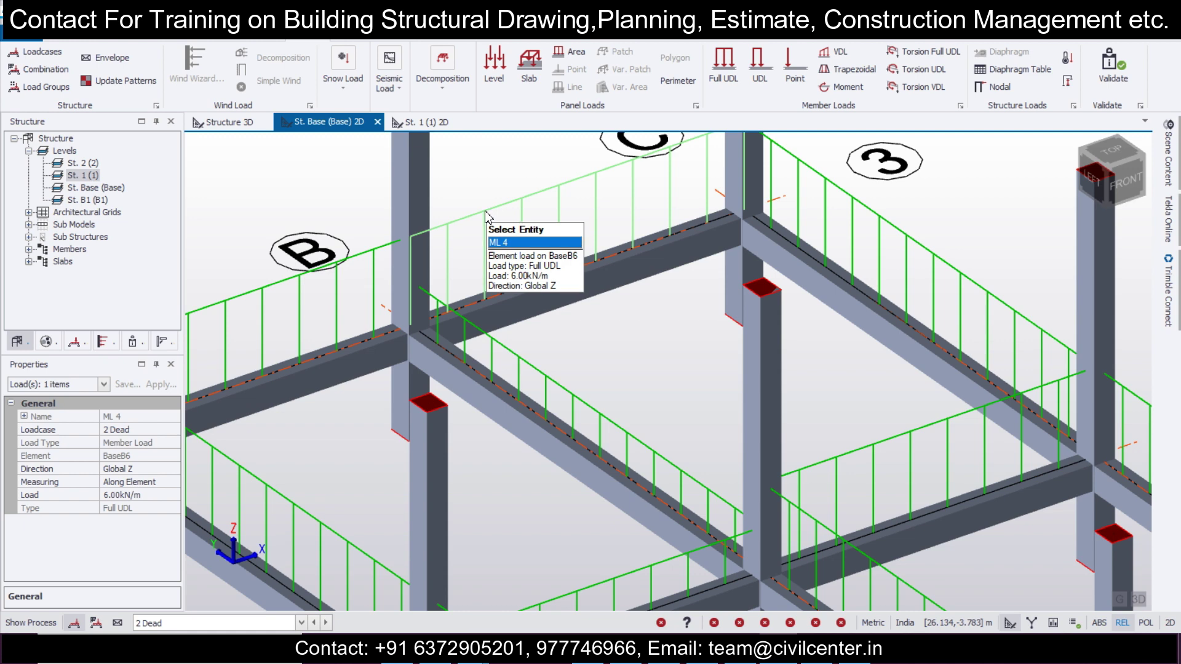
Step: Examine the loads on the interior beams, clear the load selection, and toggle the Base view back to 2D
scroll(486, 217, down, 5)
scroll(640, 272, down, 5)
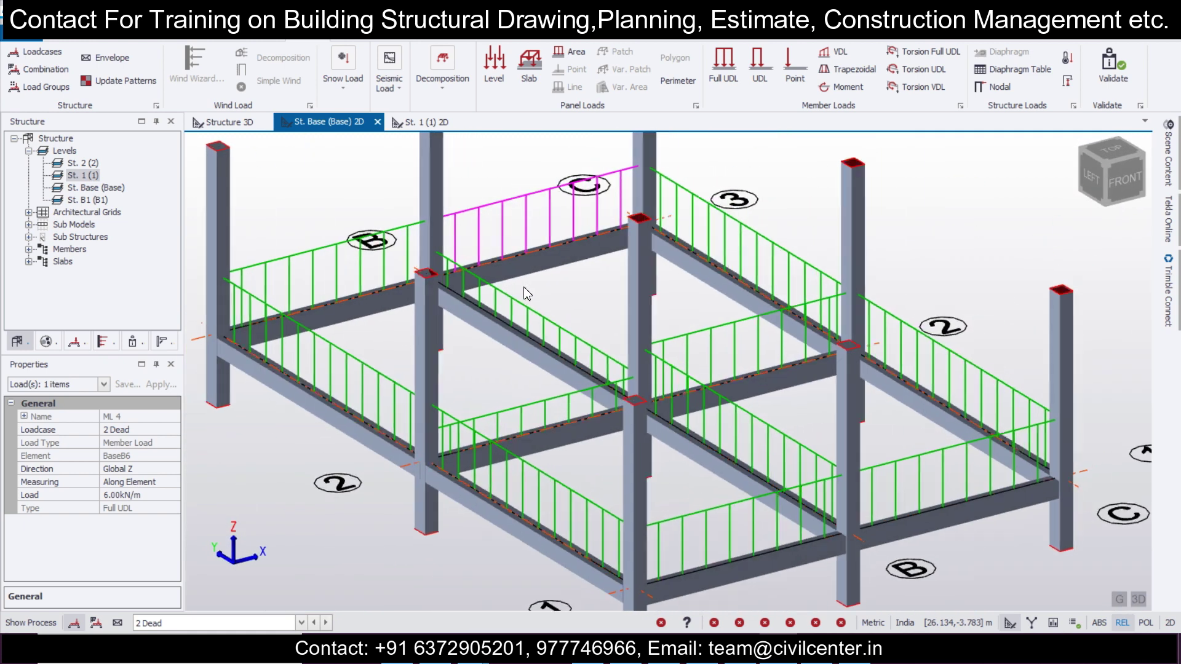
right_drag(630, 435, 662, 429)
scroll(662, 428, up, 2)
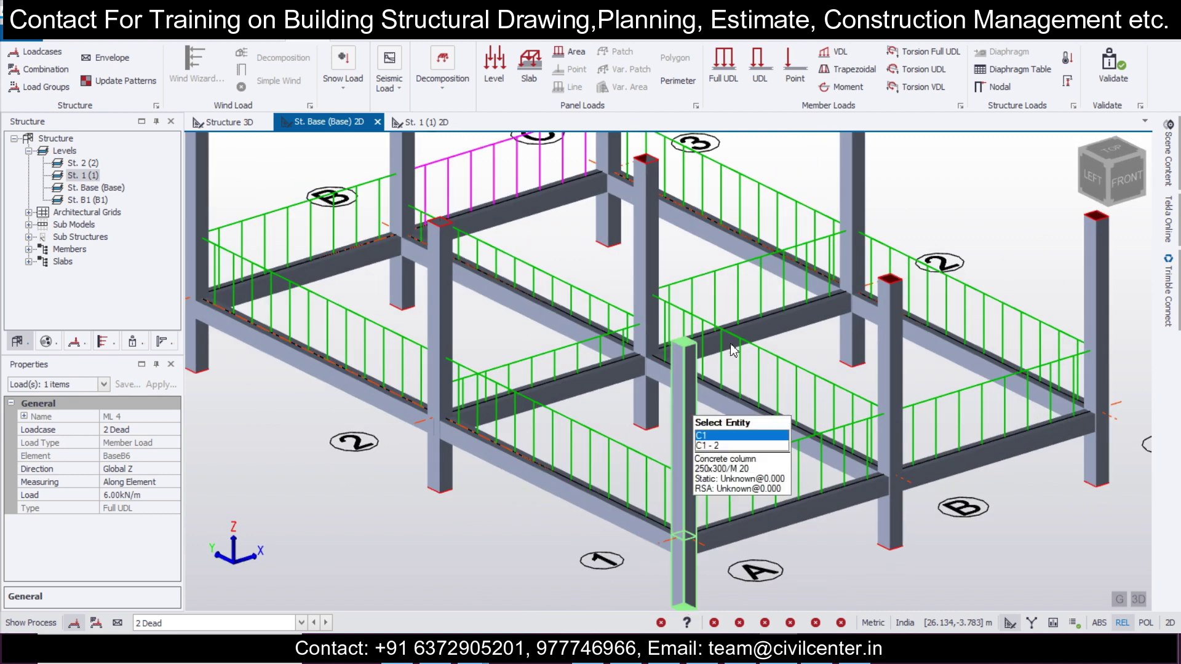
scroll(720, 283, up, 1)
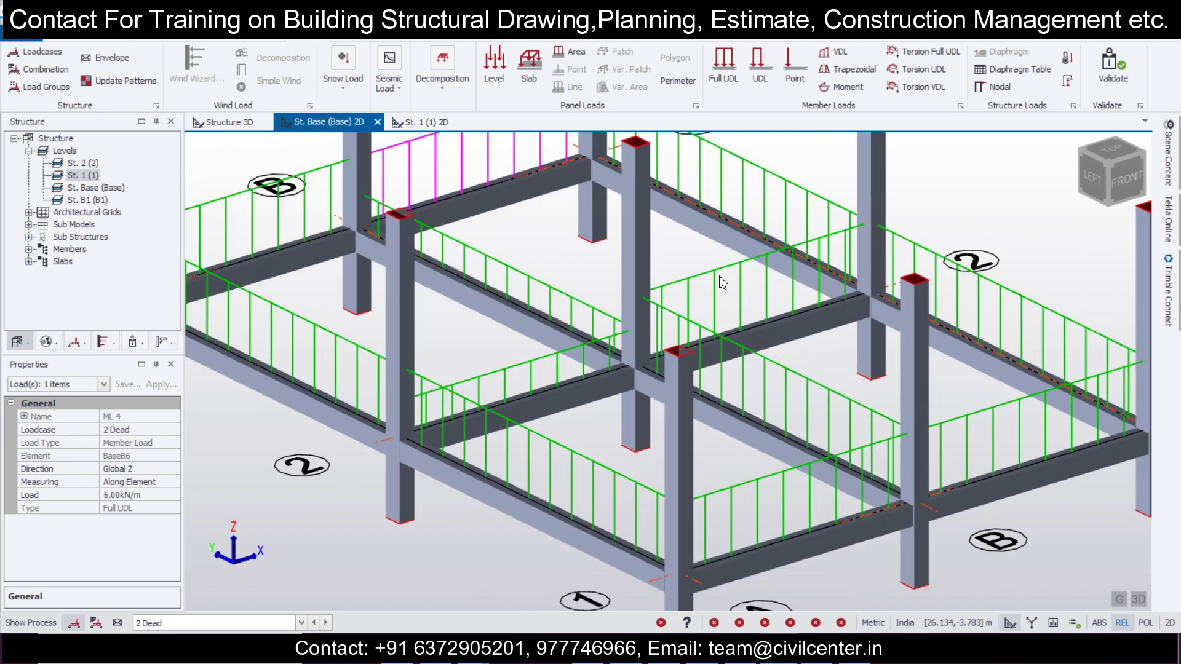
key(Escape)
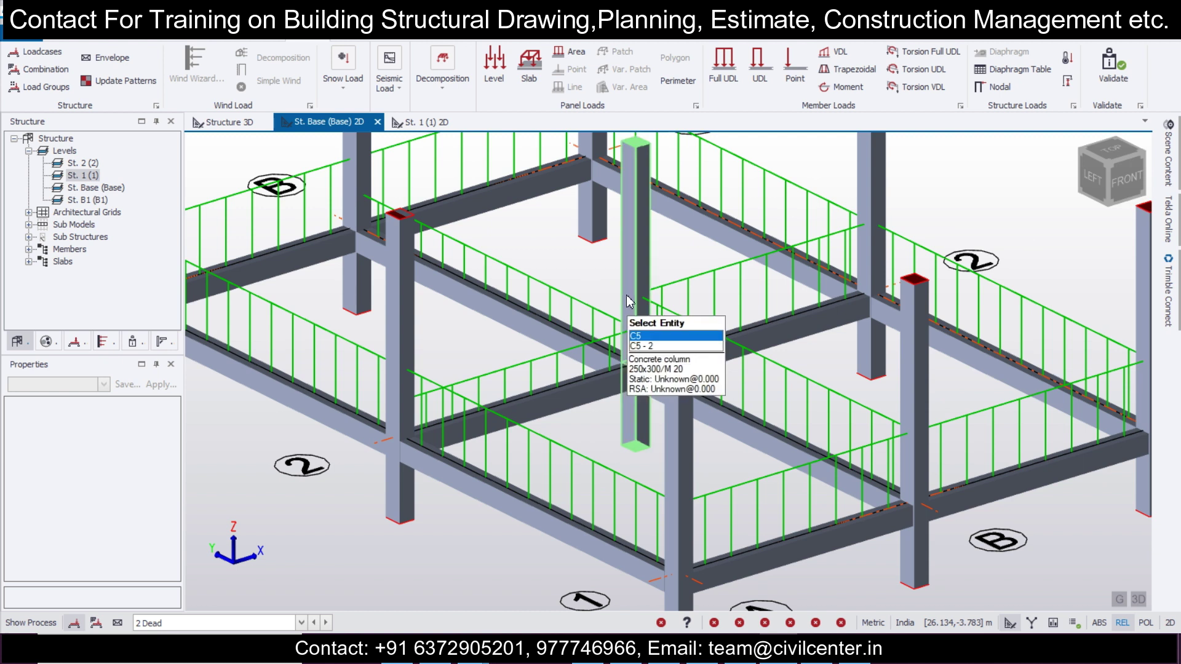
scroll(517, 303, down, 2)
right_drag(675, 364, 791, 447)
click(1138, 599)
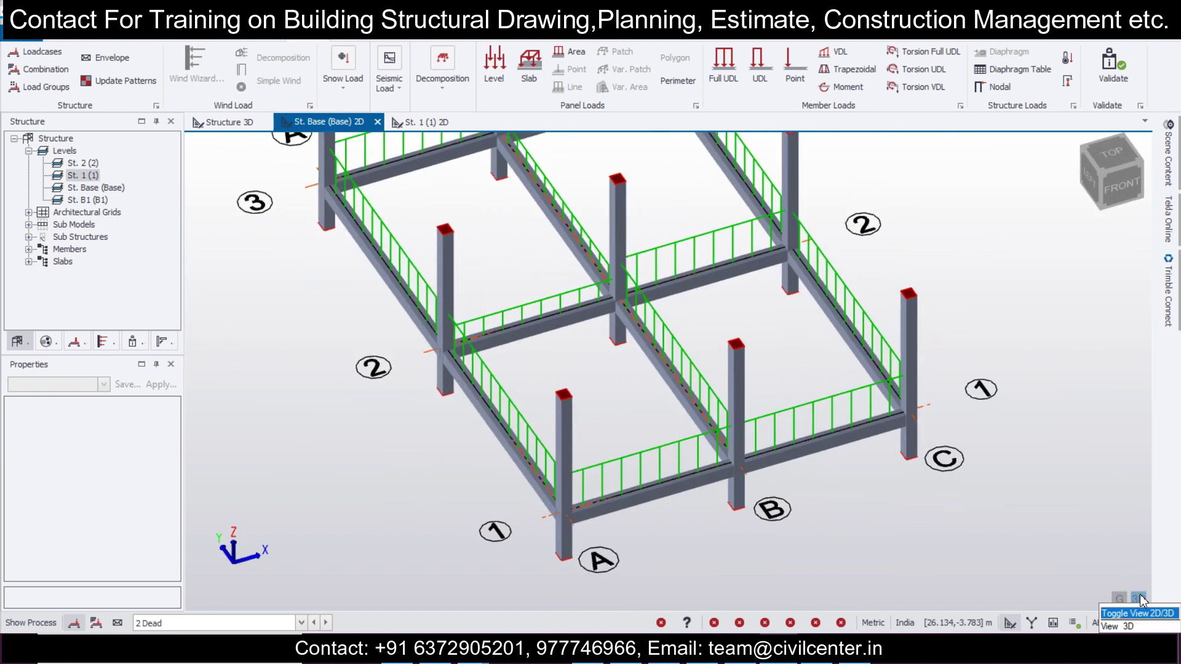
Step: Display the Dead loadcase on the full 3D structure and examine the applied beam loads
click(240, 125)
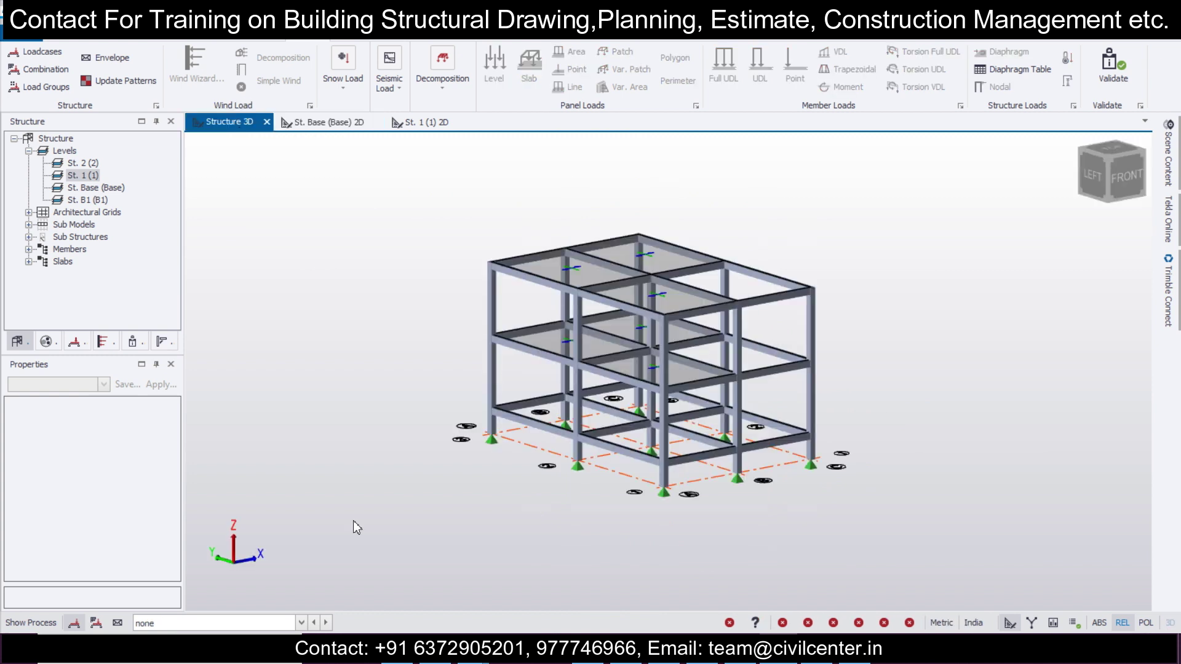
click(302, 624)
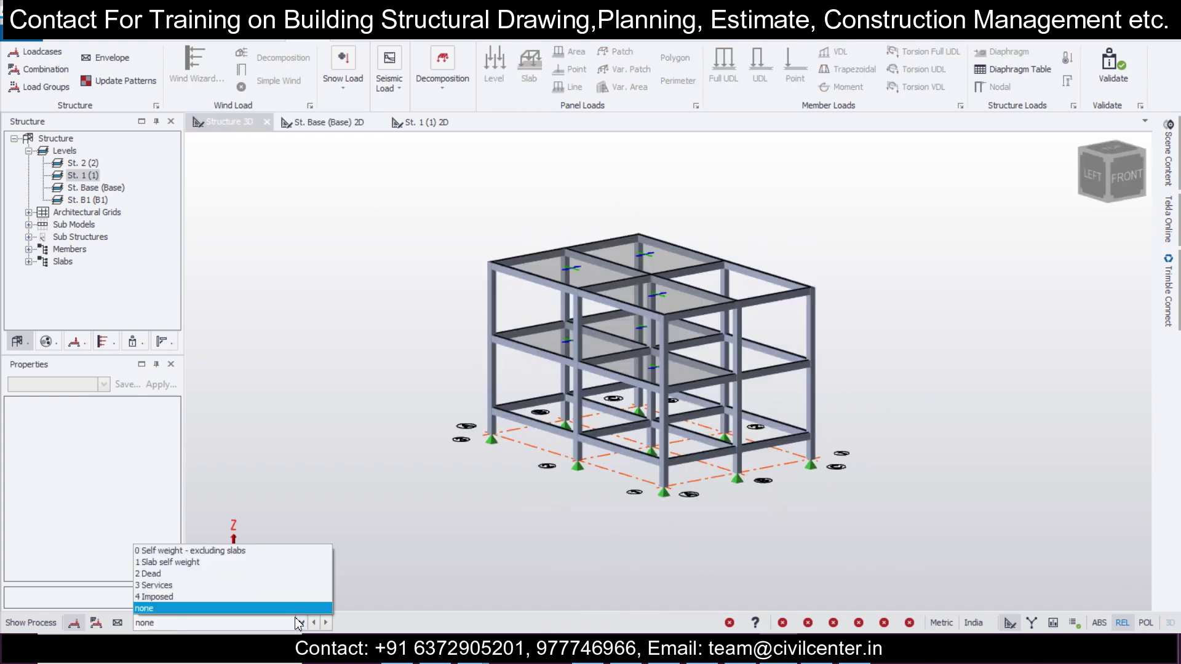
click(278, 577)
right_drag(536, 550, 488, 553)
Step: Switch to the St. 1 plan and make 2 Dead the active loadcase
click(431, 123)
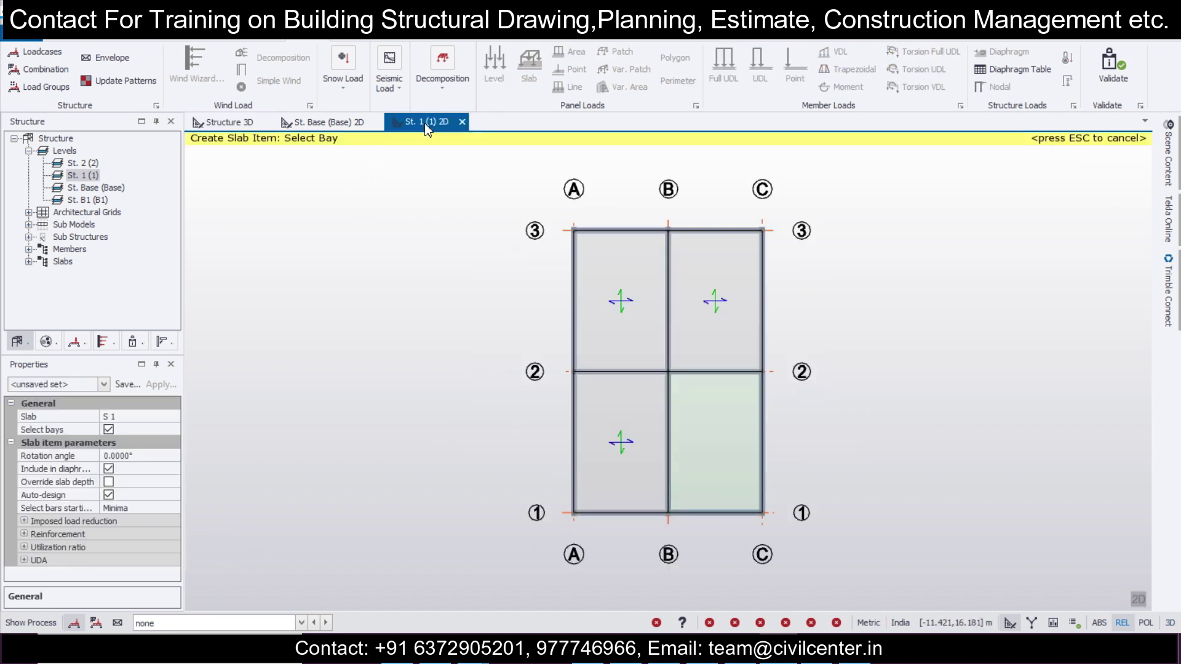
scroll(860, 350, up, 4)
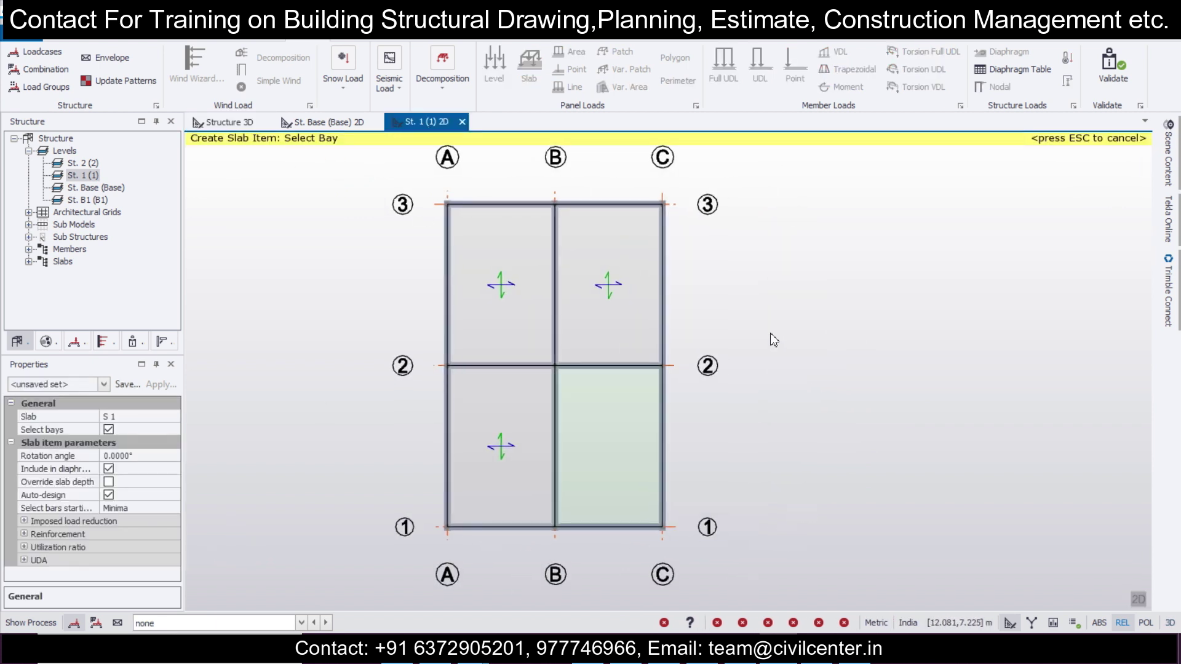
scroll(719, 336, down, 2)
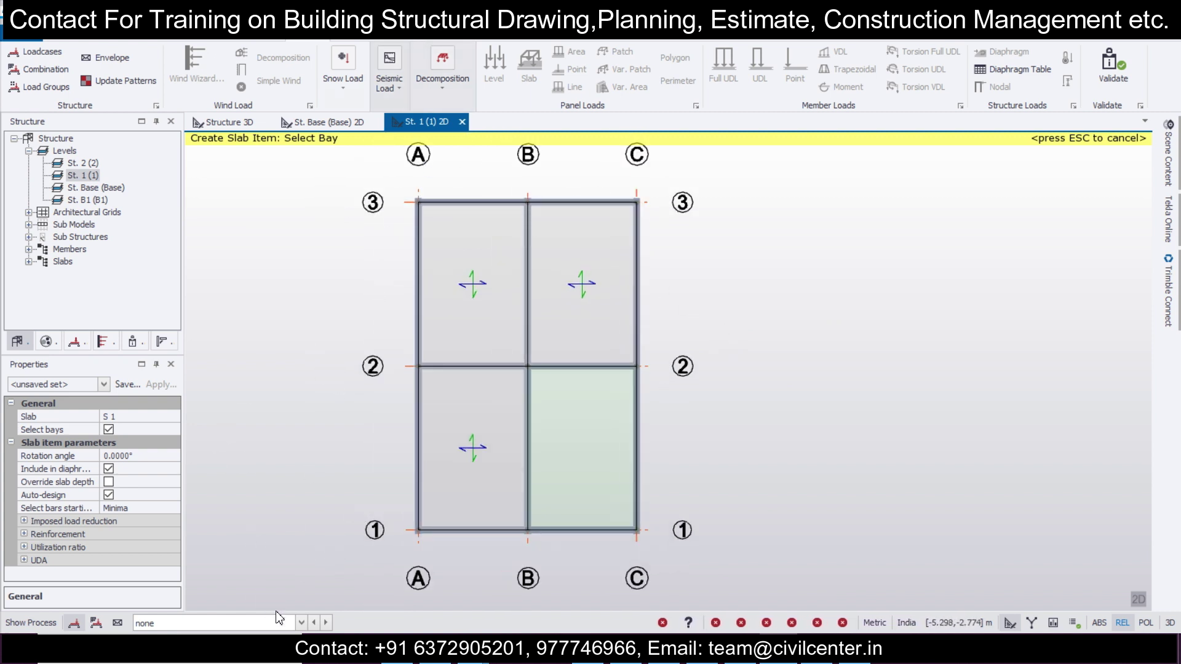
click(296, 623)
click(294, 574)
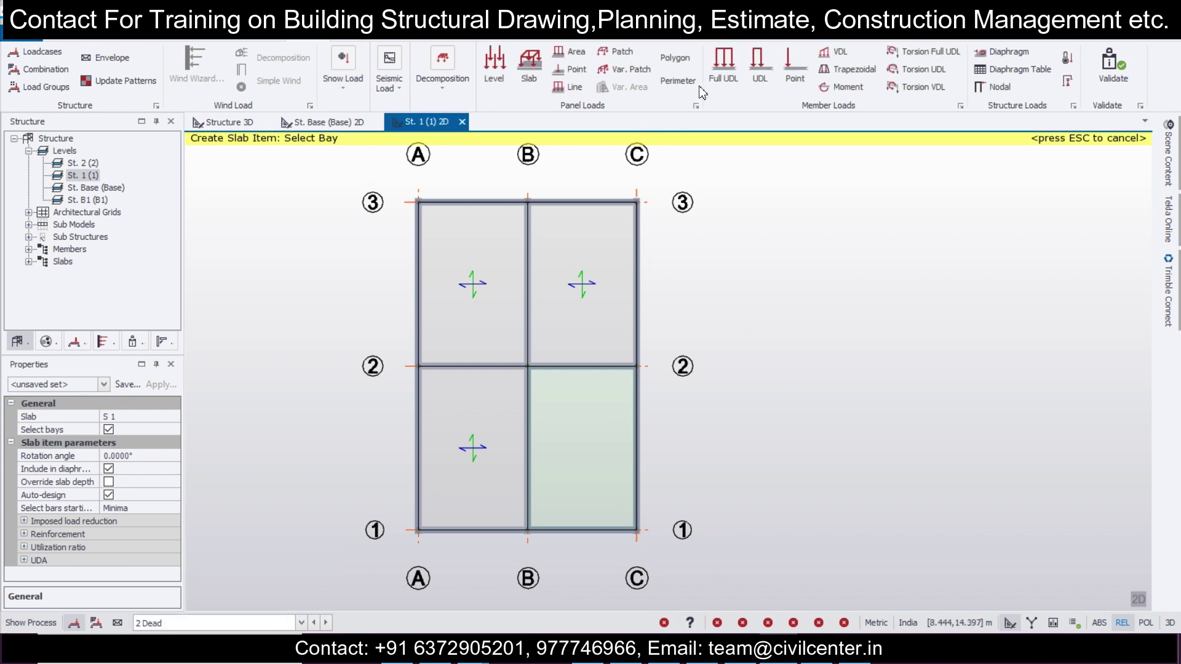
Step: Apply a 6 kN/m full UDL to both grid 3 beams and the grid A and C beams between 2 and 3
click(722, 73)
click(151, 456)
click(151, 468)
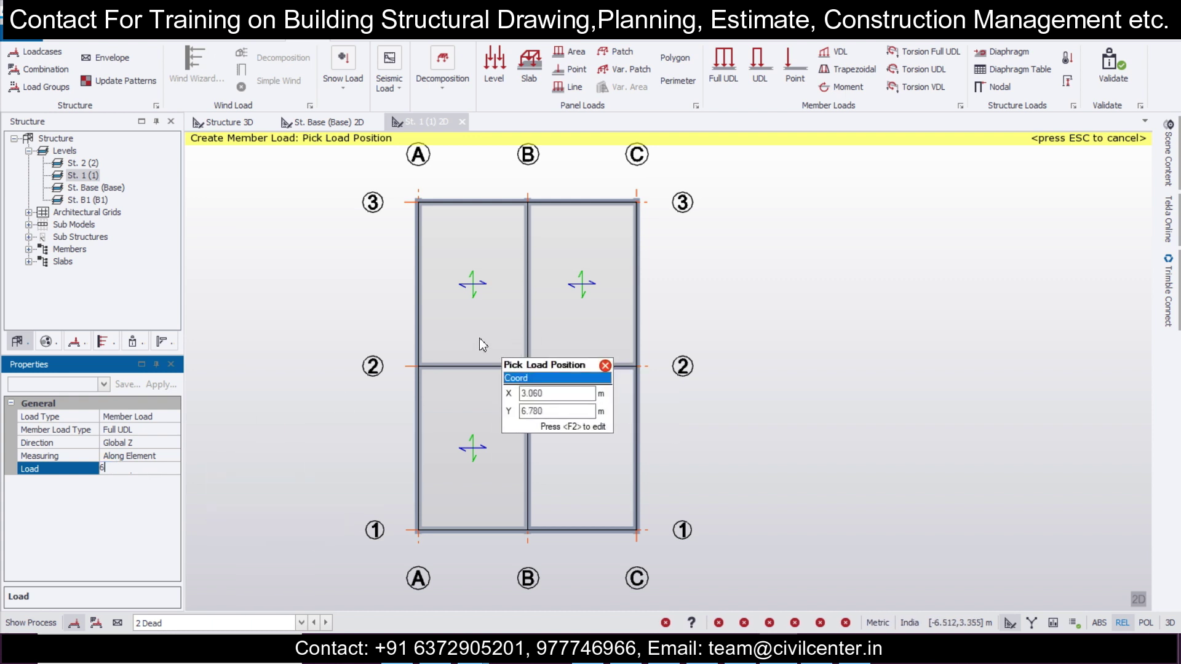
click(418, 283)
click(520, 202)
click(593, 202)
click(634, 296)
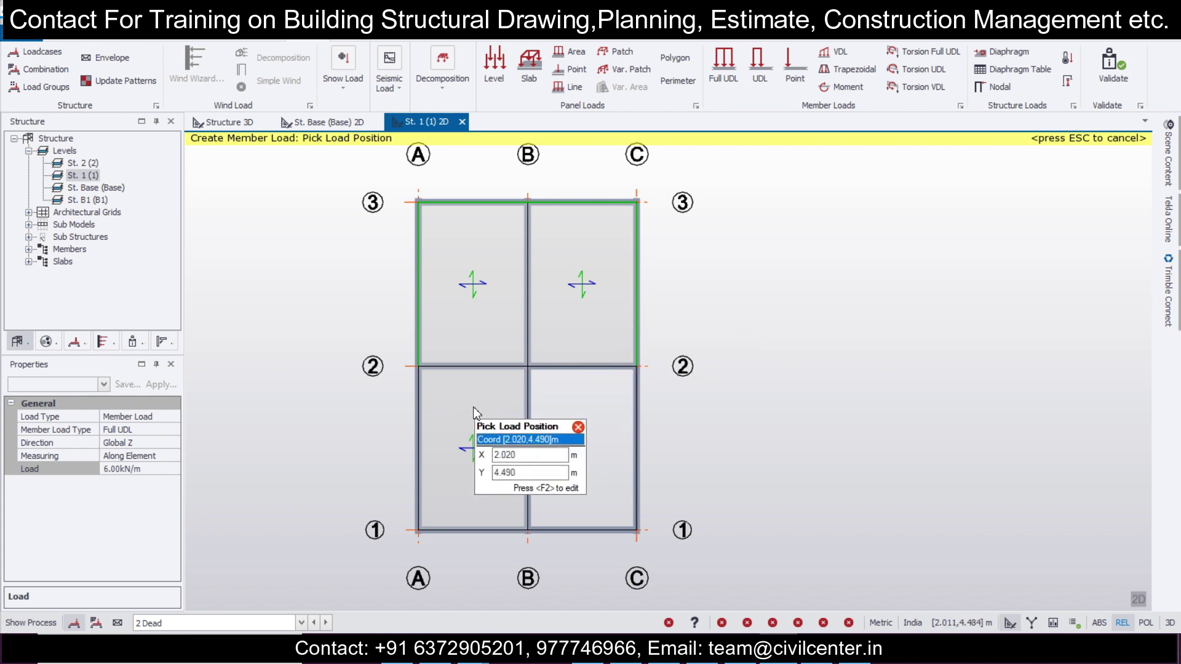
Step: Apply the same full UDL to both grid 1 beams, the grid A, B and C beams between 1 and 2, and grid 2 between B and C
click(418, 421)
click(492, 531)
click(578, 531)
click(636, 448)
click(601, 367)
click(528, 448)
Step: Apply a 3 kN/m full UDL to the grid 2 beam between A and B and grid B between 2 and 3, and show St. 1 in 3D
click(138, 469)
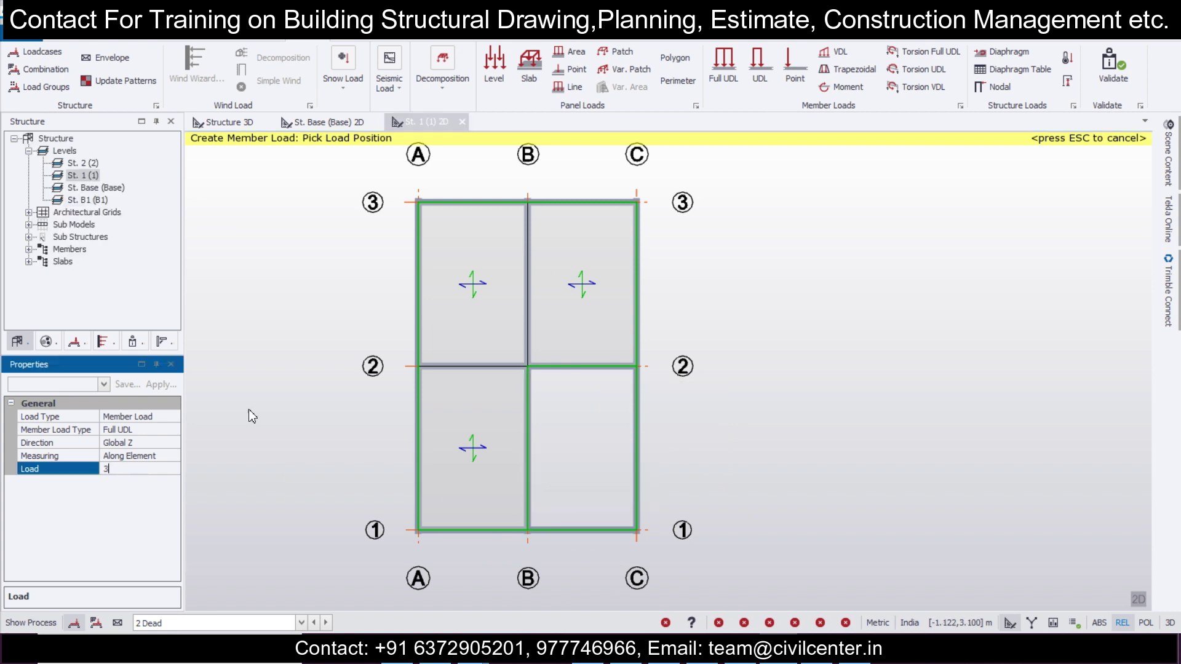
click(471, 367)
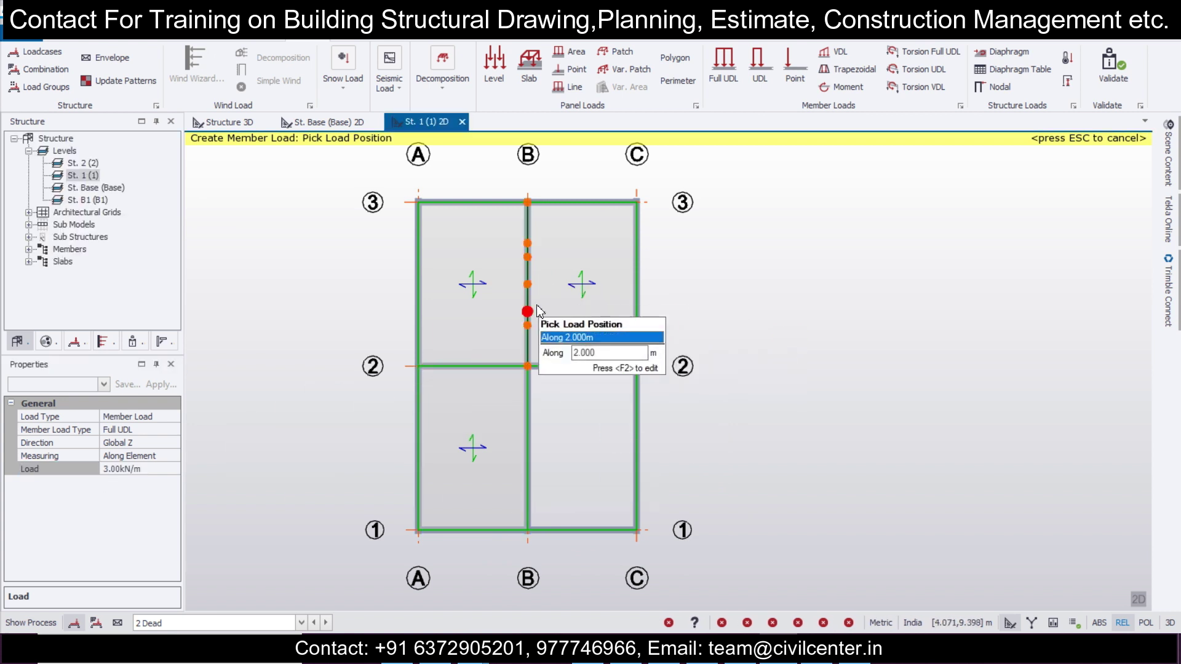
click(1143, 603)
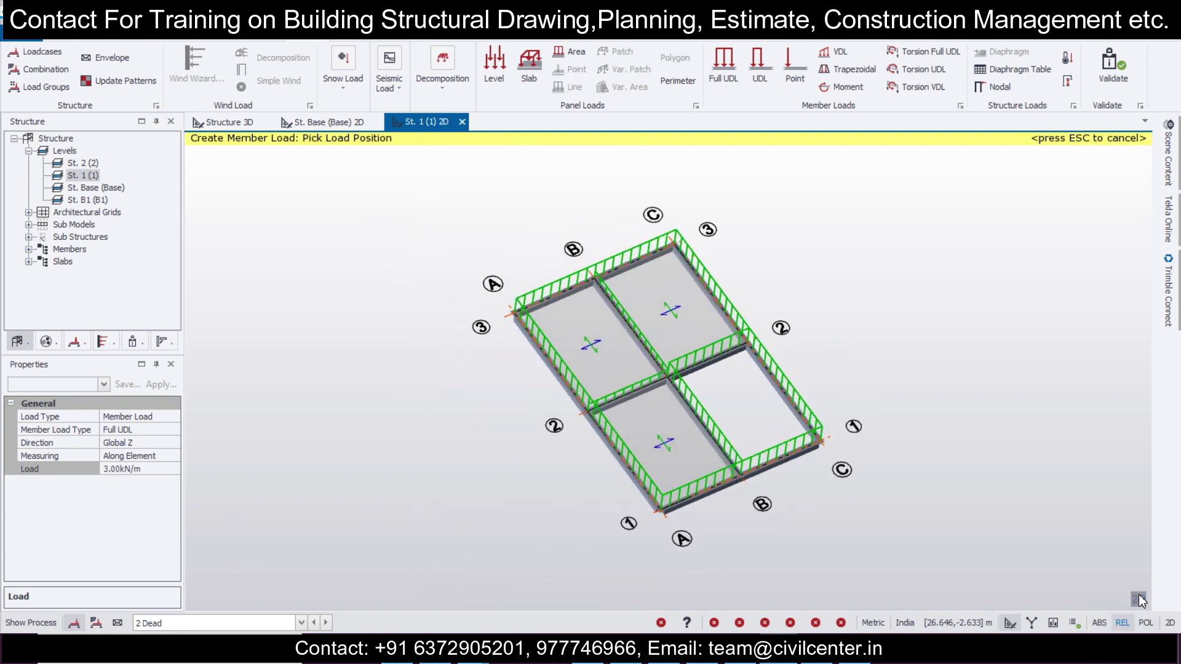
Step: Apply a 2 kN/m² level load to the St. 1 slabs in the 4 Imposed loadcase
click(302, 623)
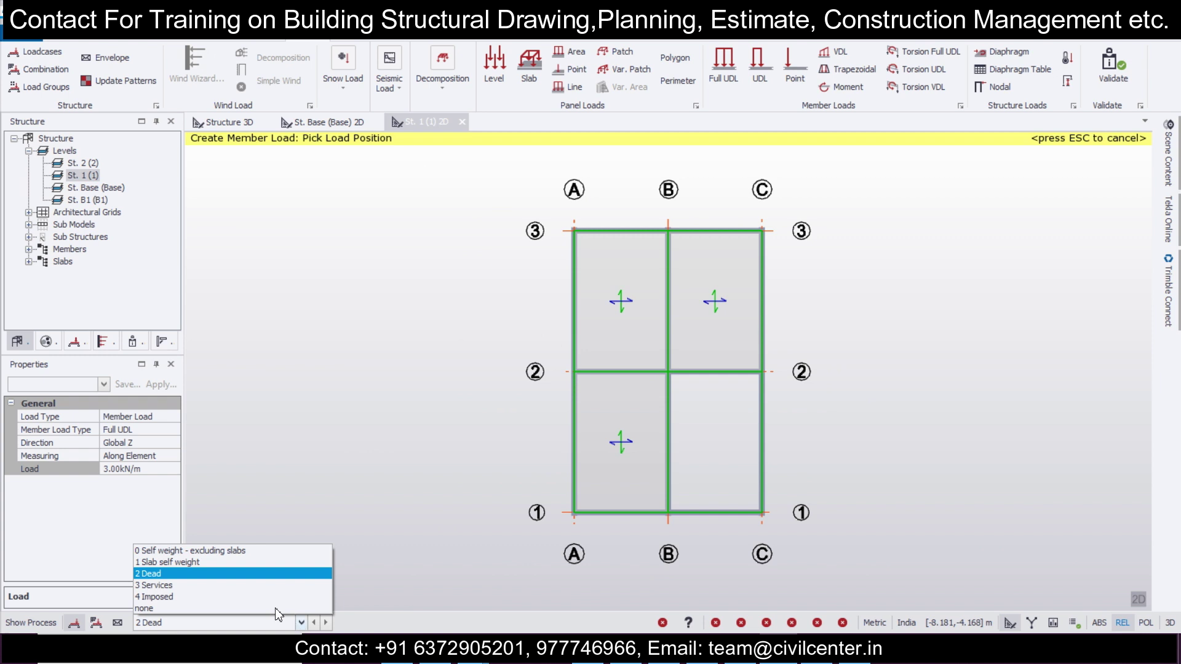
click(166, 599)
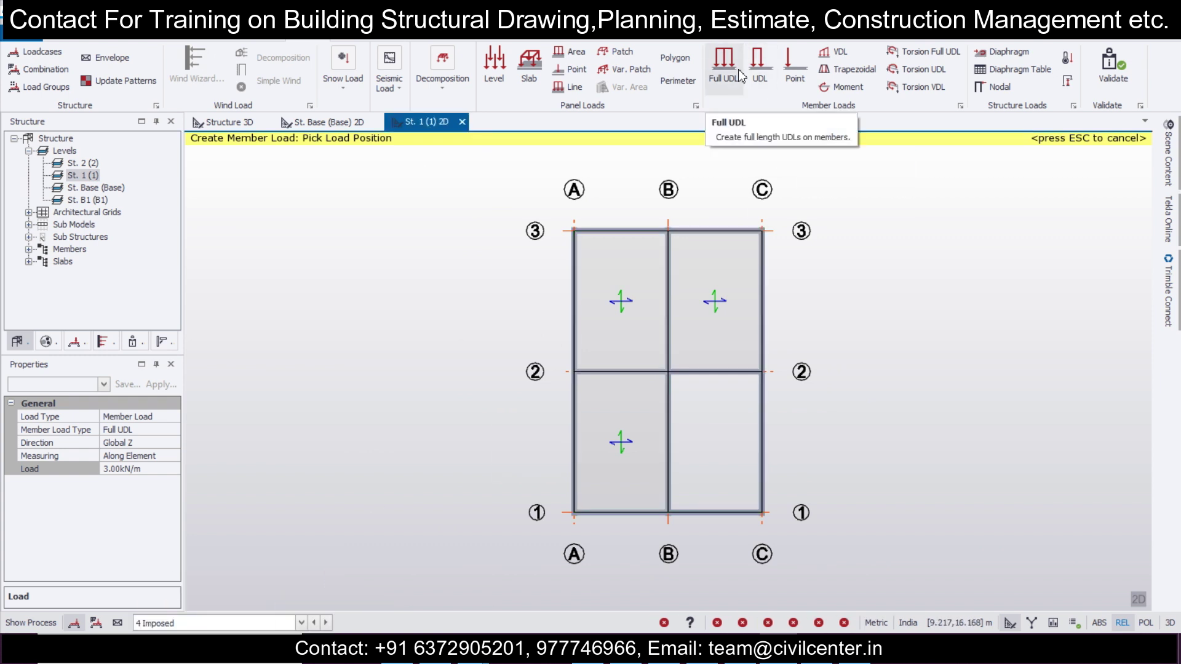
click(494, 64)
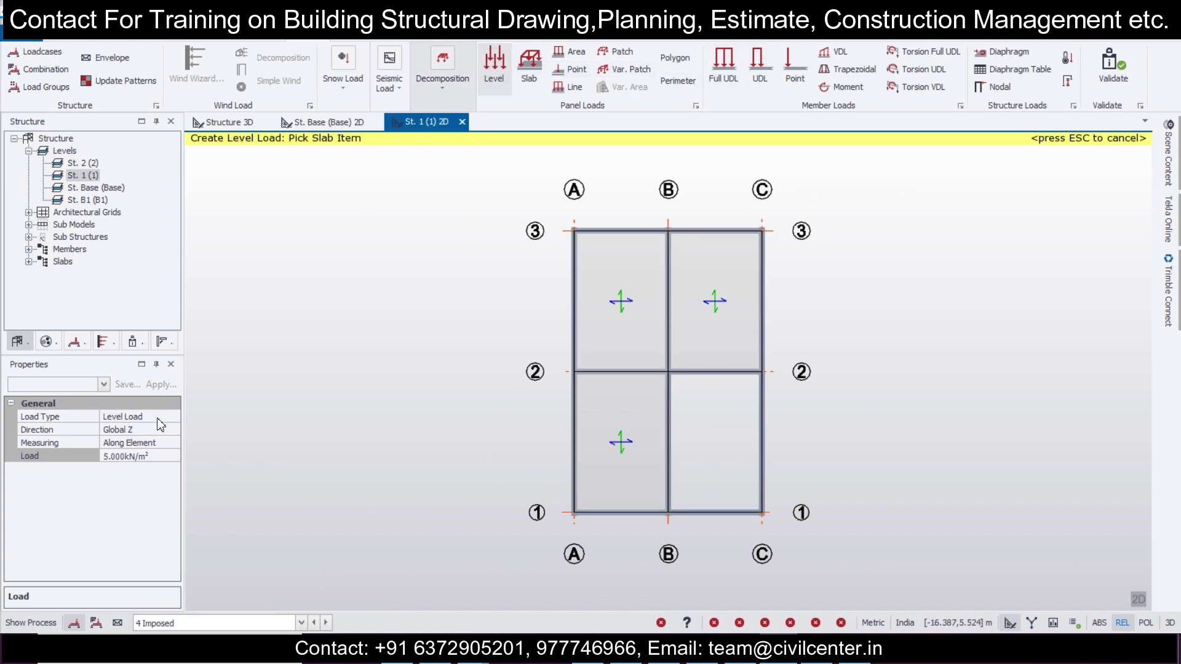
click(147, 459)
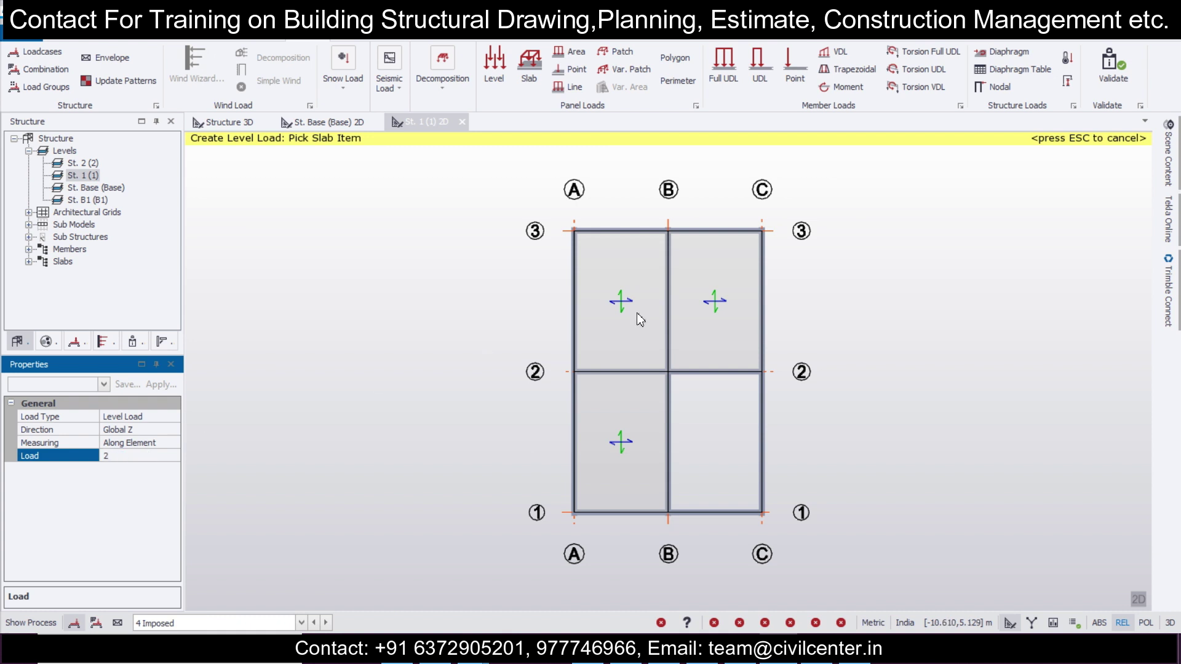
click(610, 309)
middle_drag(892, 388, 785, 381)
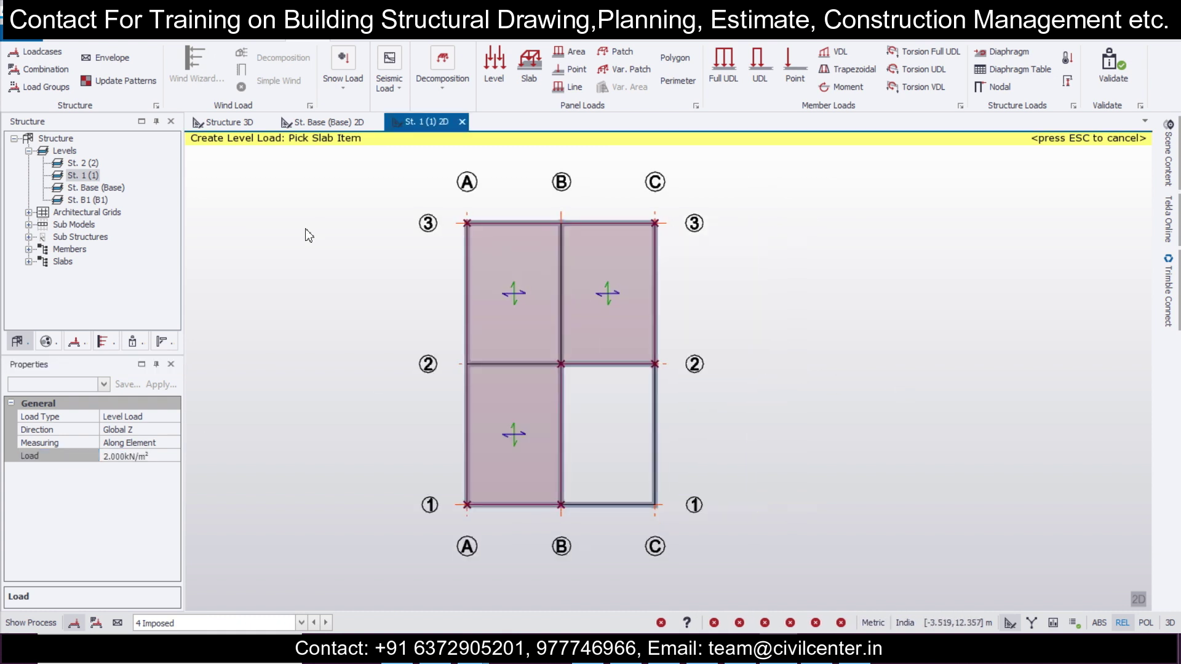
Step: Display the 4 Imposed loadcase on the full 3D structure and inspect the St. 1 level load's properties
click(235, 125)
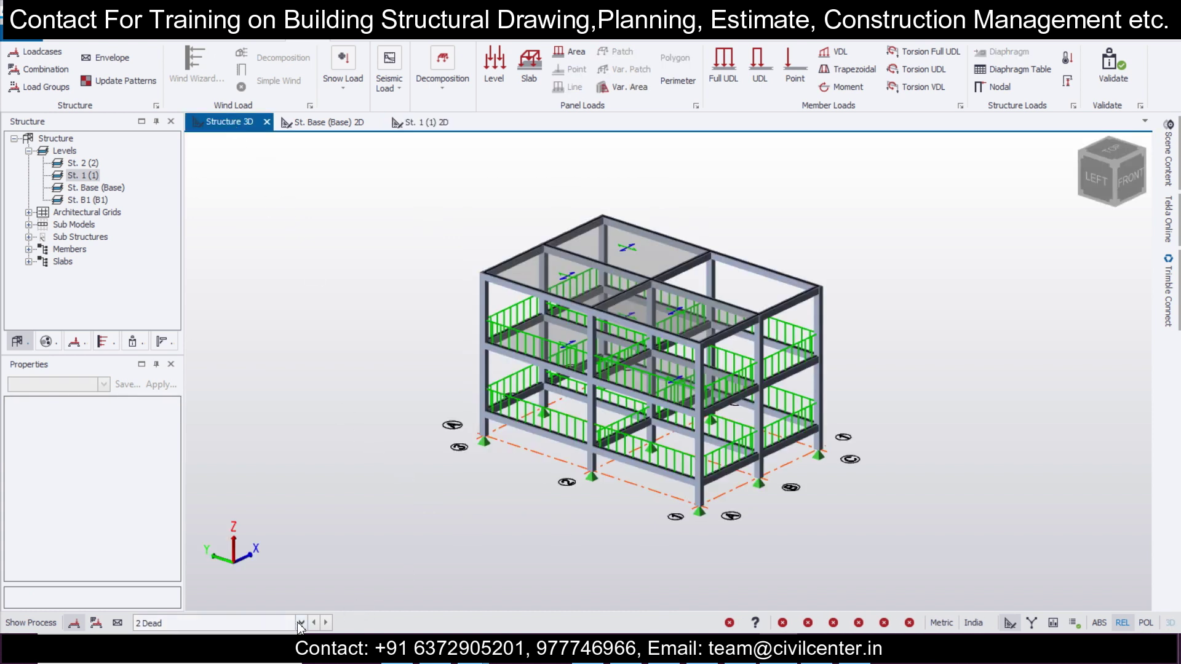
click(301, 623)
click(298, 597)
scroll(542, 532, up, 1)
scroll(516, 320, up, 3)
click(519, 312)
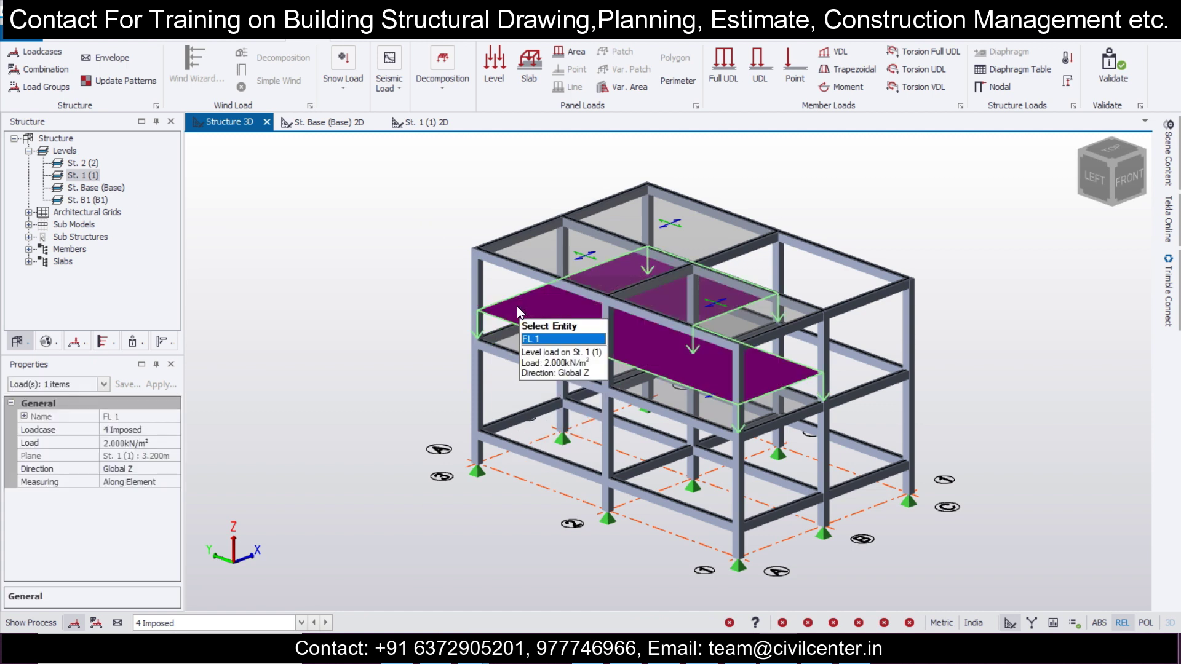
Step: Try a value of 10 kN/m² for the selected St. 1 level load and restore it to 2 kN/m²
click(147, 443)
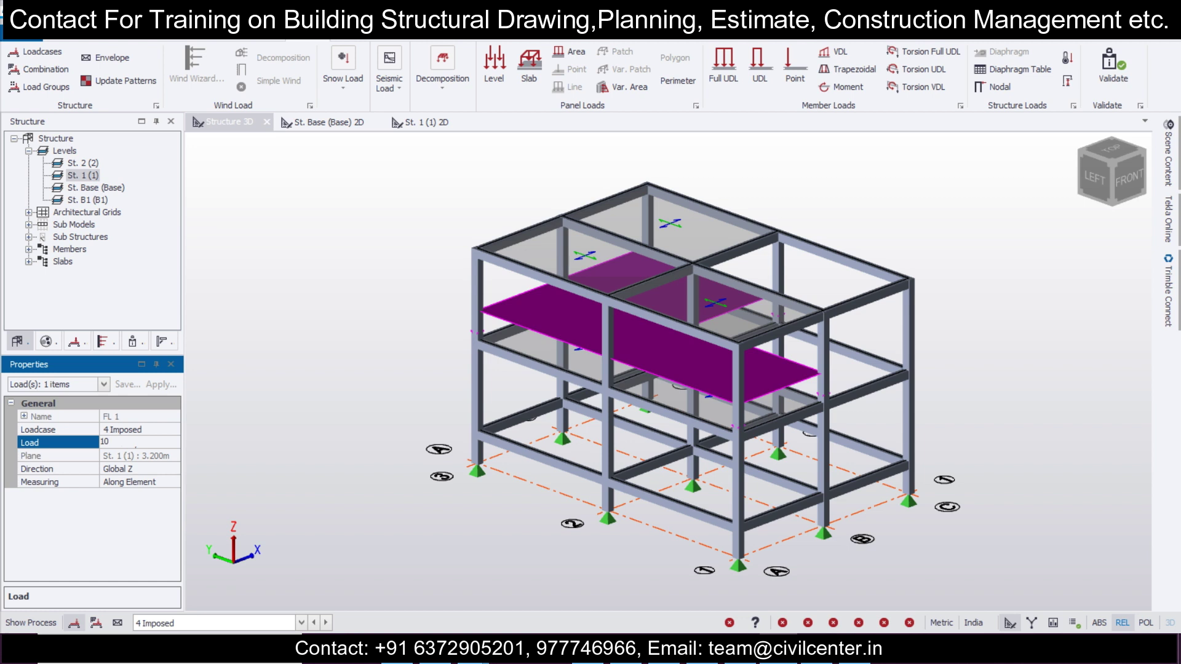
click(315, 436)
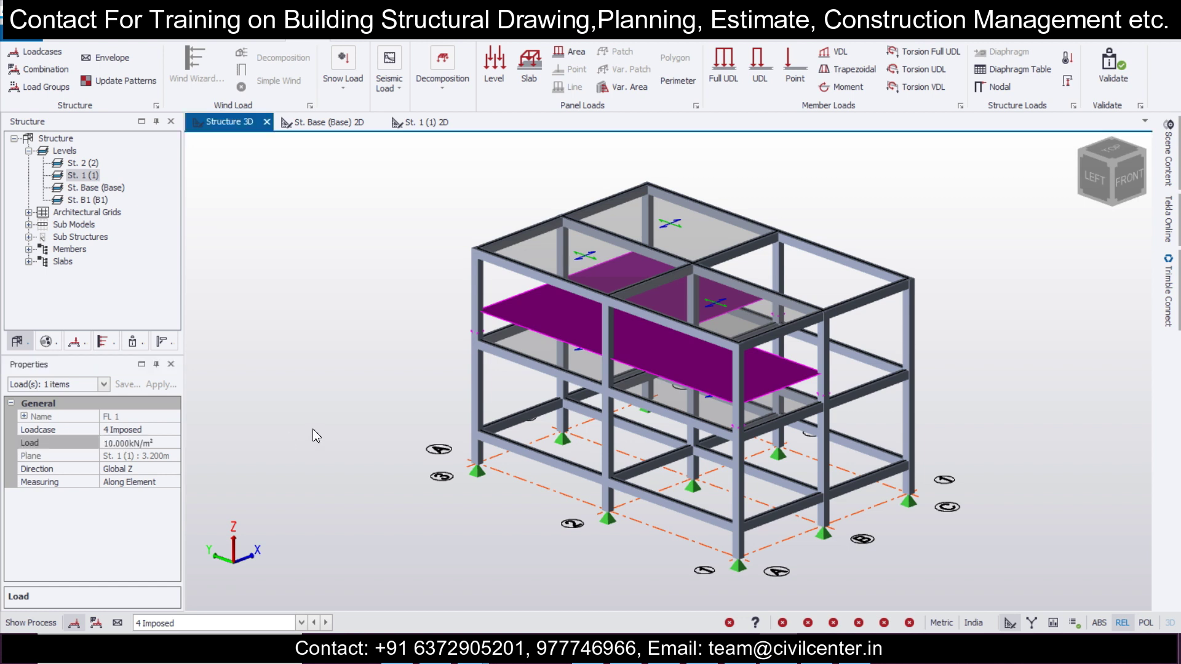
mouse_move(540, 331)
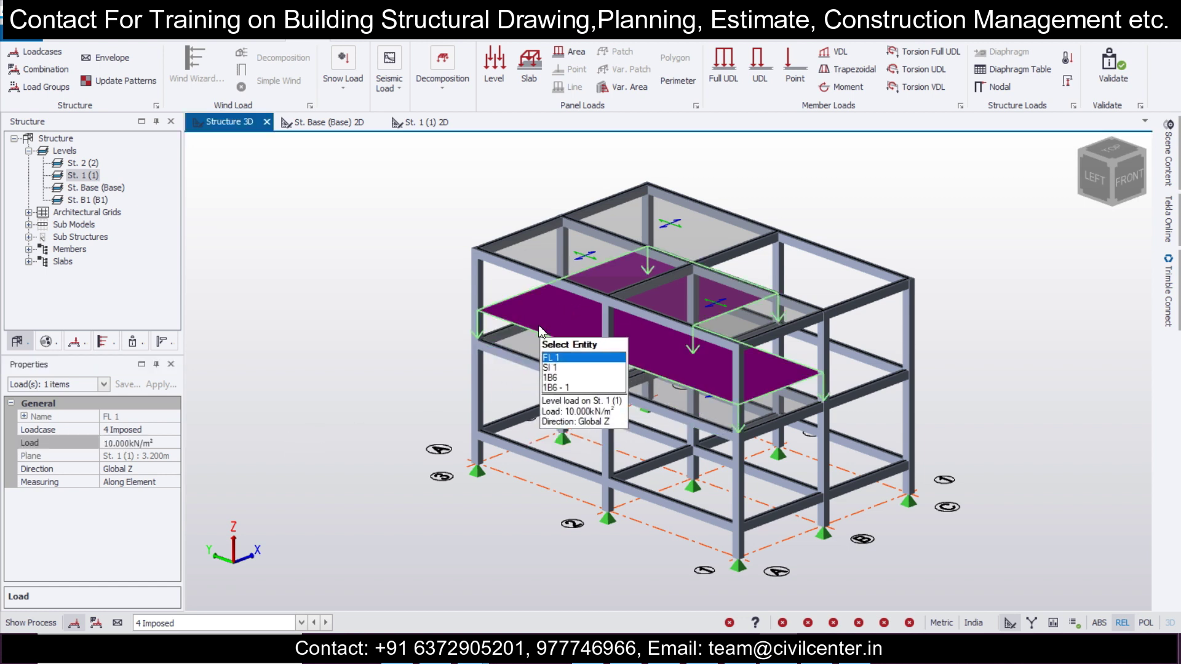
click(156, 443)
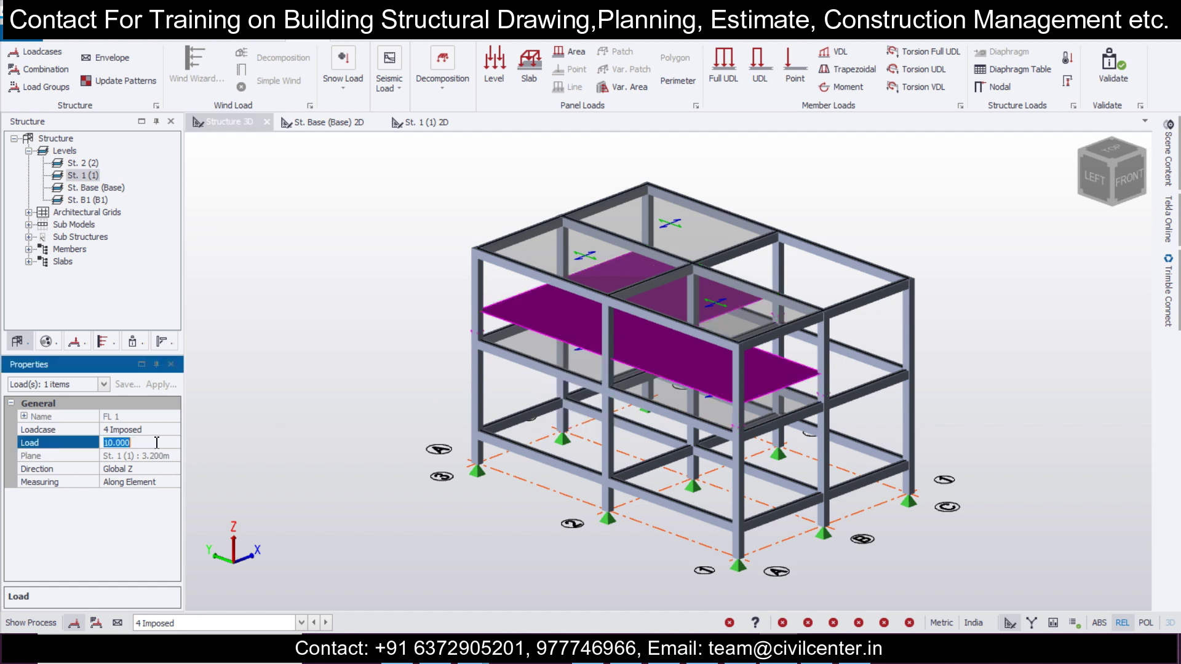
click(354, 421)
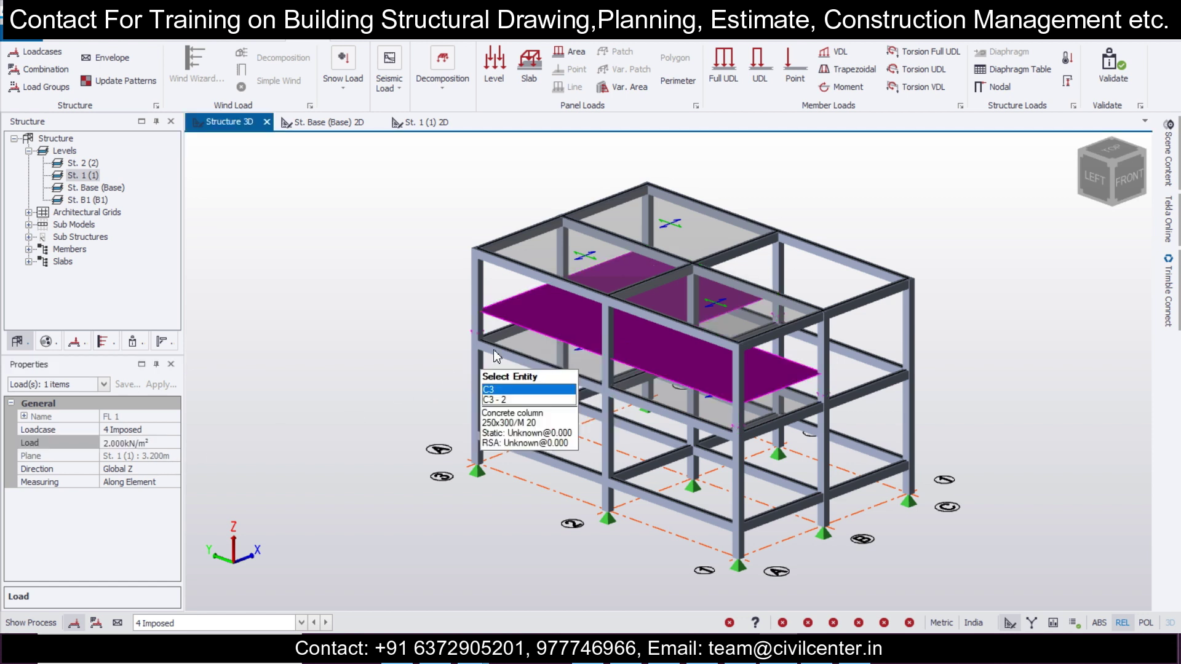
Step: Open the St. 2 plan and make 2 Dead the active loadcase
scroll(401, 411, down, 2)
right_drag(423, 434, 369, 464)
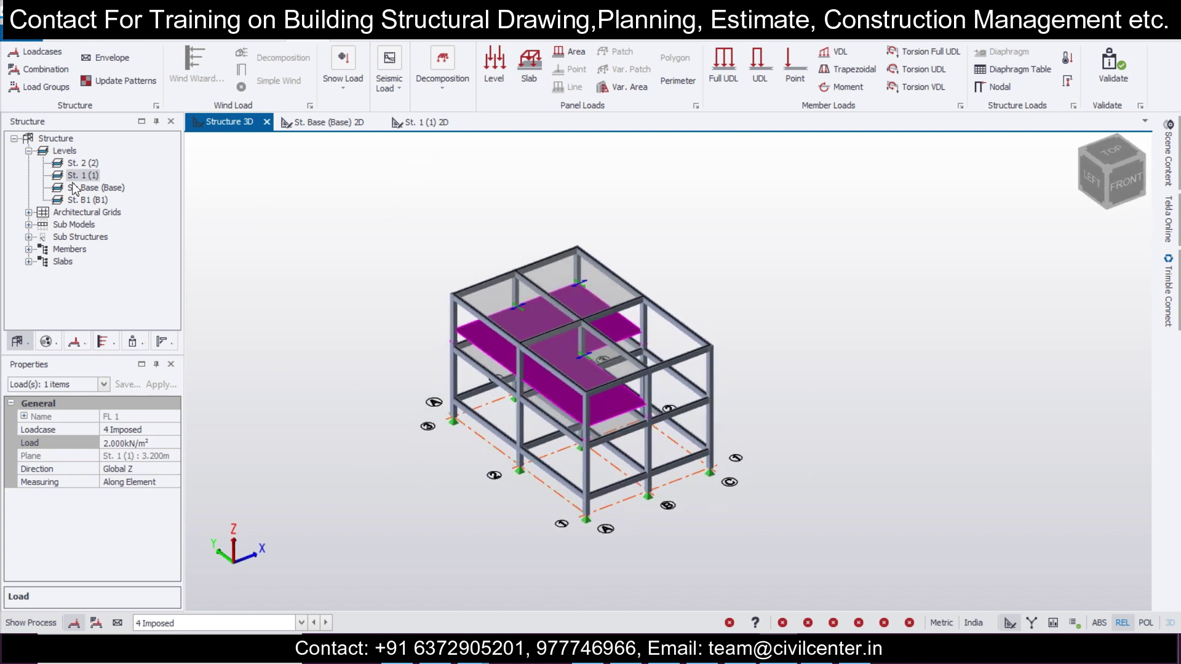
double_click(83, 163)
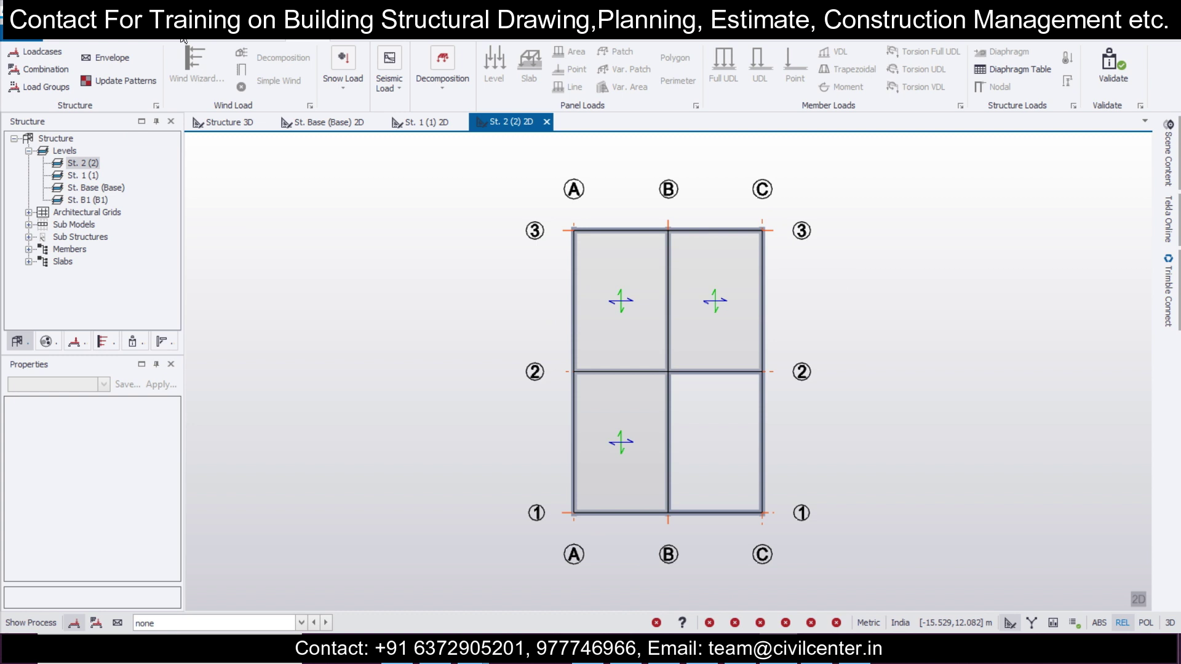
click(240, 624)
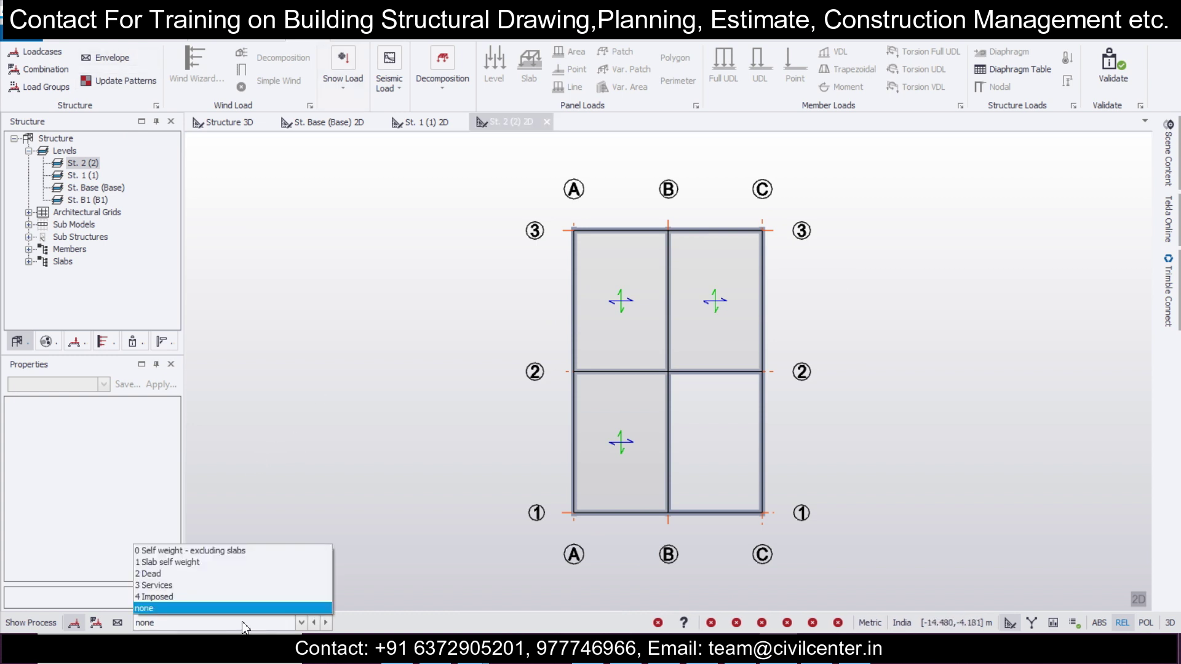
click(256, 575)
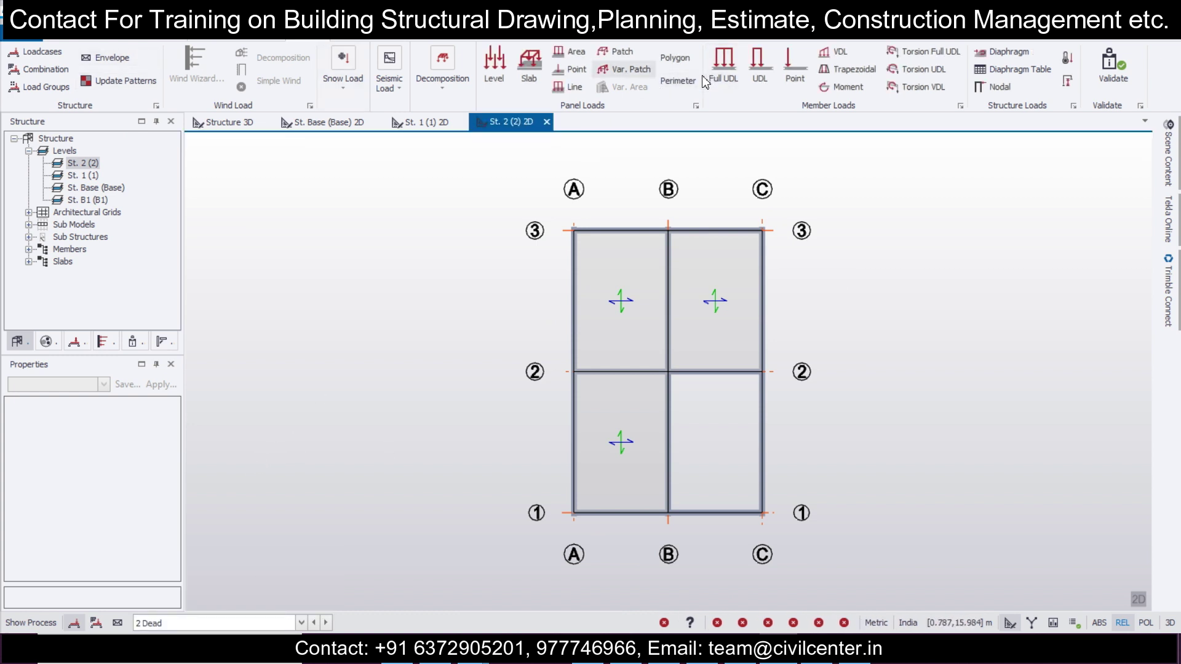
Step: Apply a 2 kN/m full UDL on St. 2 to the grid A and grid 3 beams, grid C between 2 and 3, and grid 1 between A and B
click(717, 72)
click(138, 466)
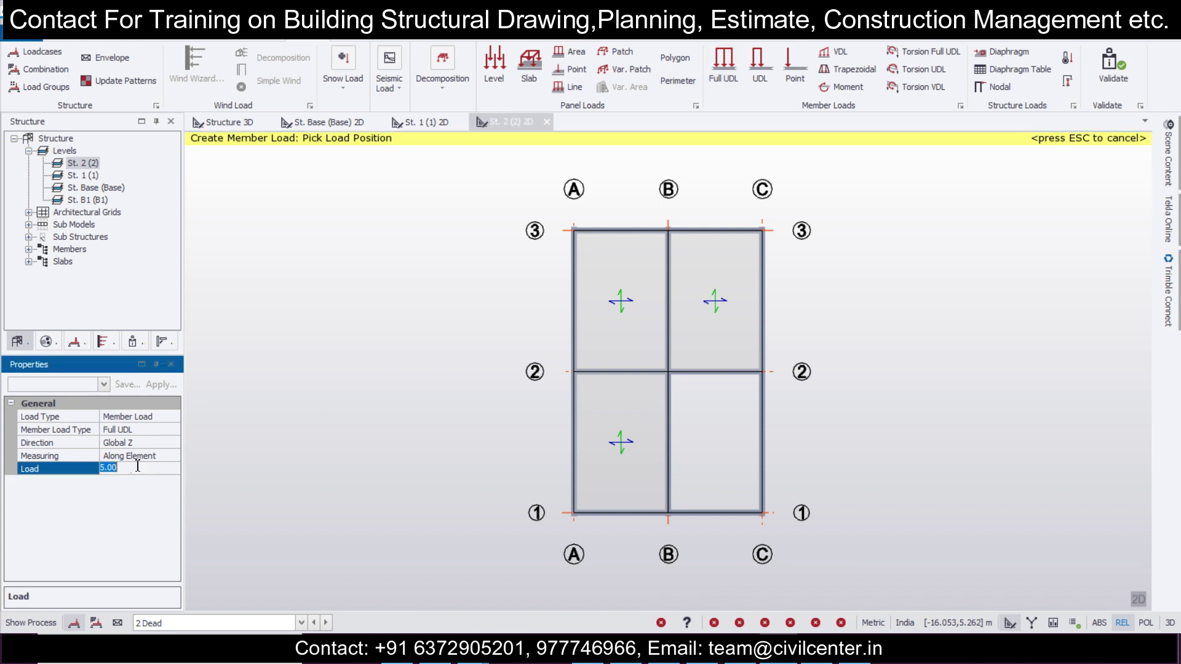
text(2)
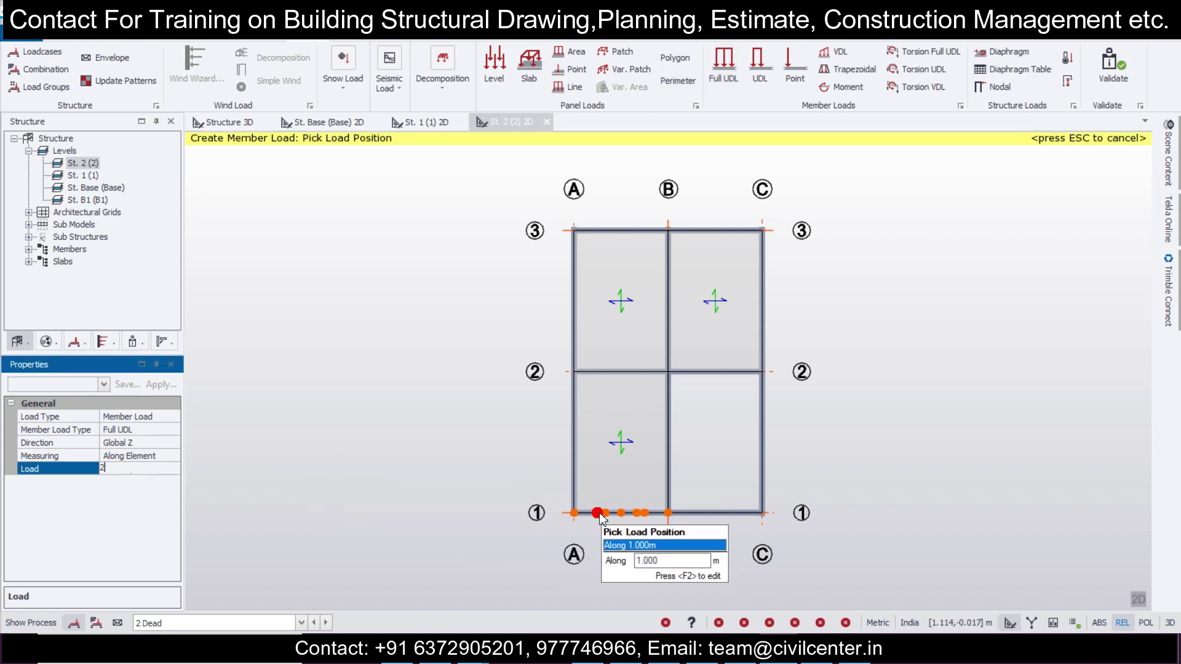
click(574, 443)
click(574, 295)
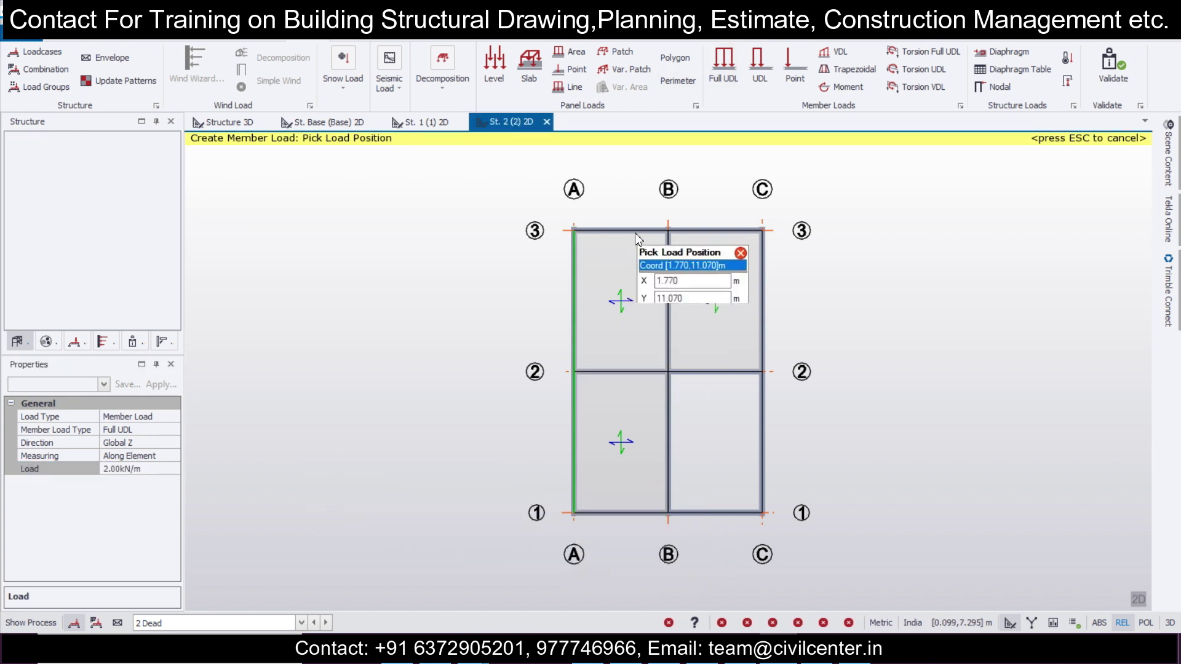
click(740, 231)
click(762, 309)
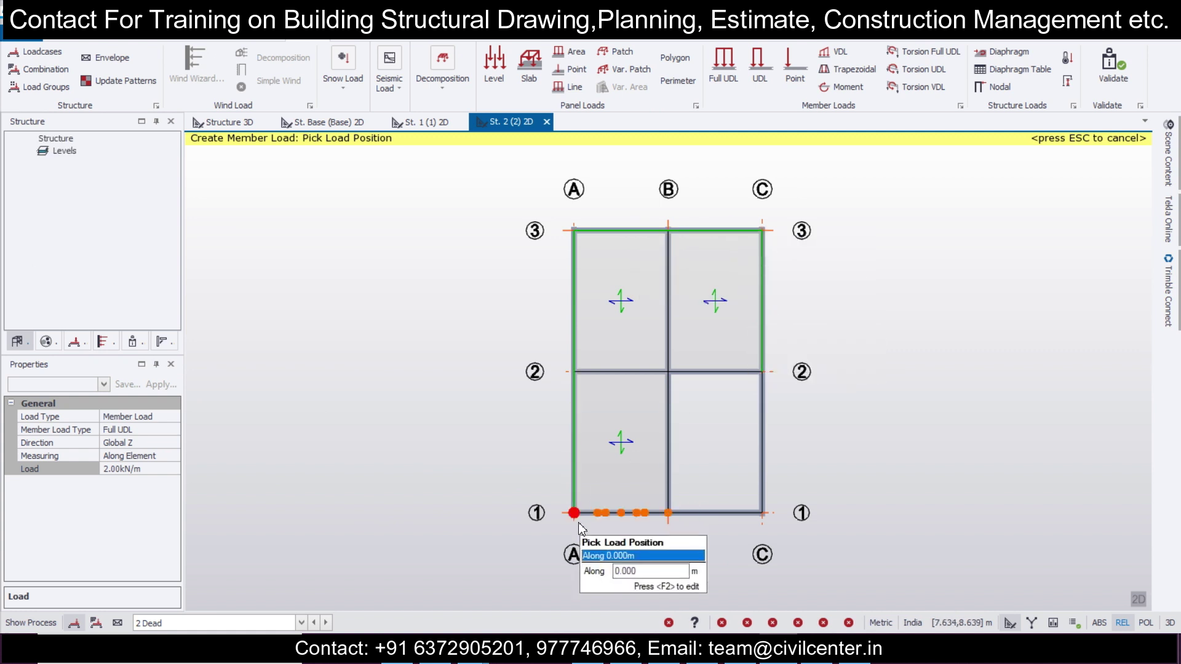
click(620, 517)
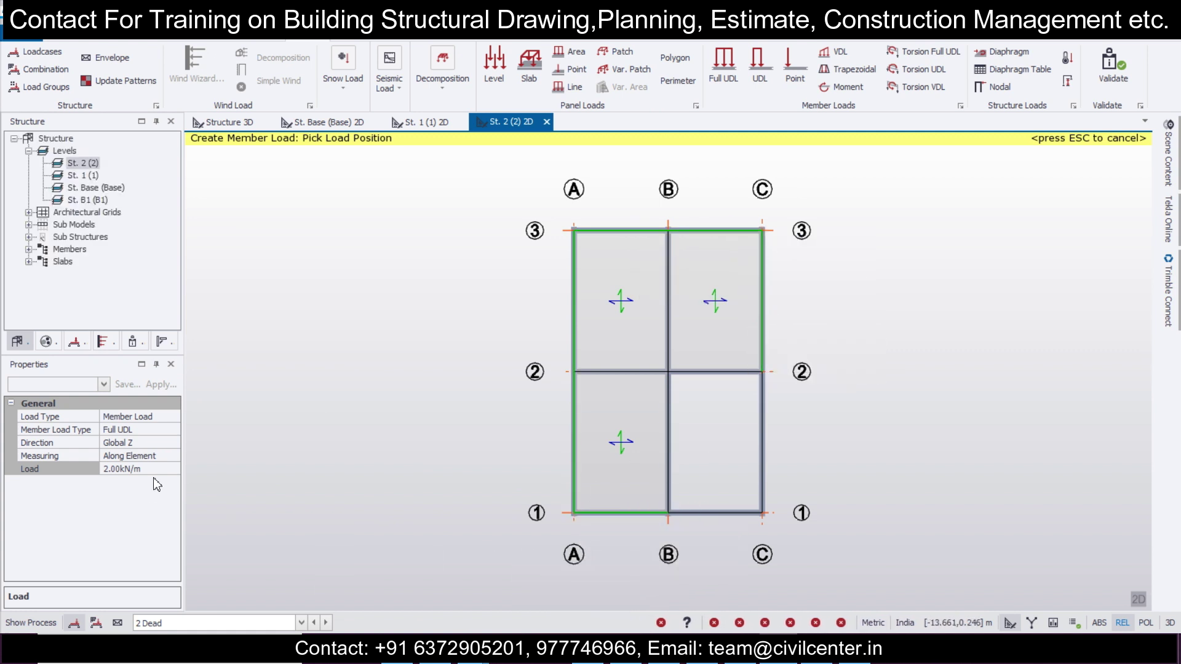
Step: Apply a 6 kN/m full UDL on St. 2 to the four beams around the open bay between grids B–C and 1–2
click(157, 484)
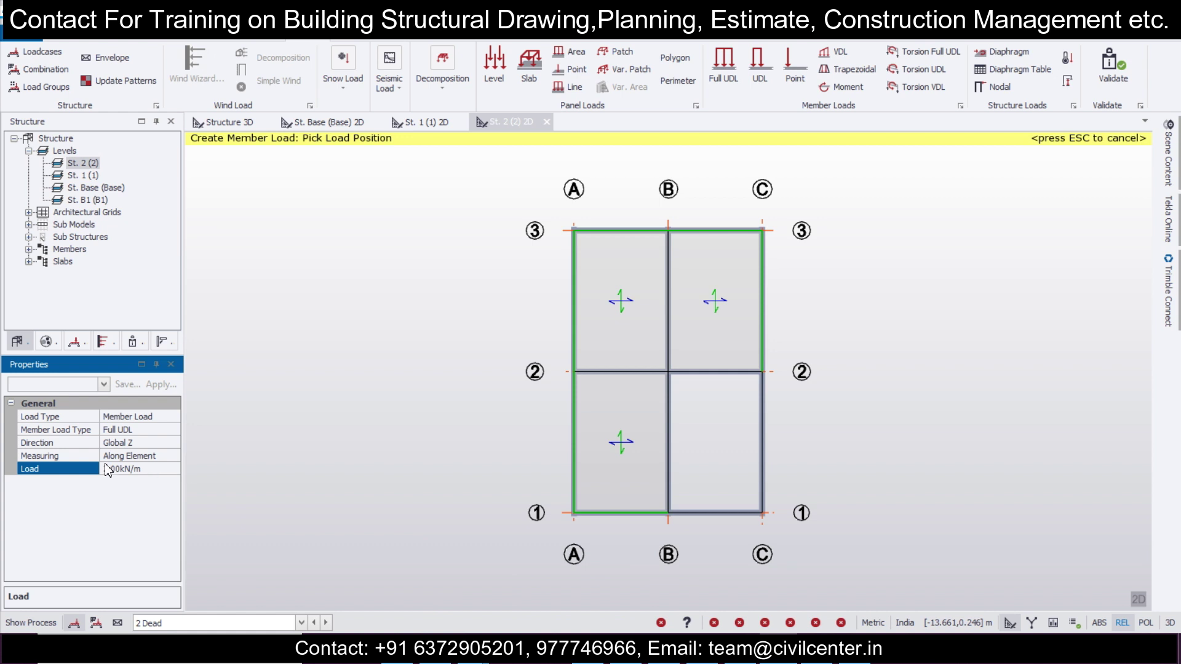
click(155, 468)
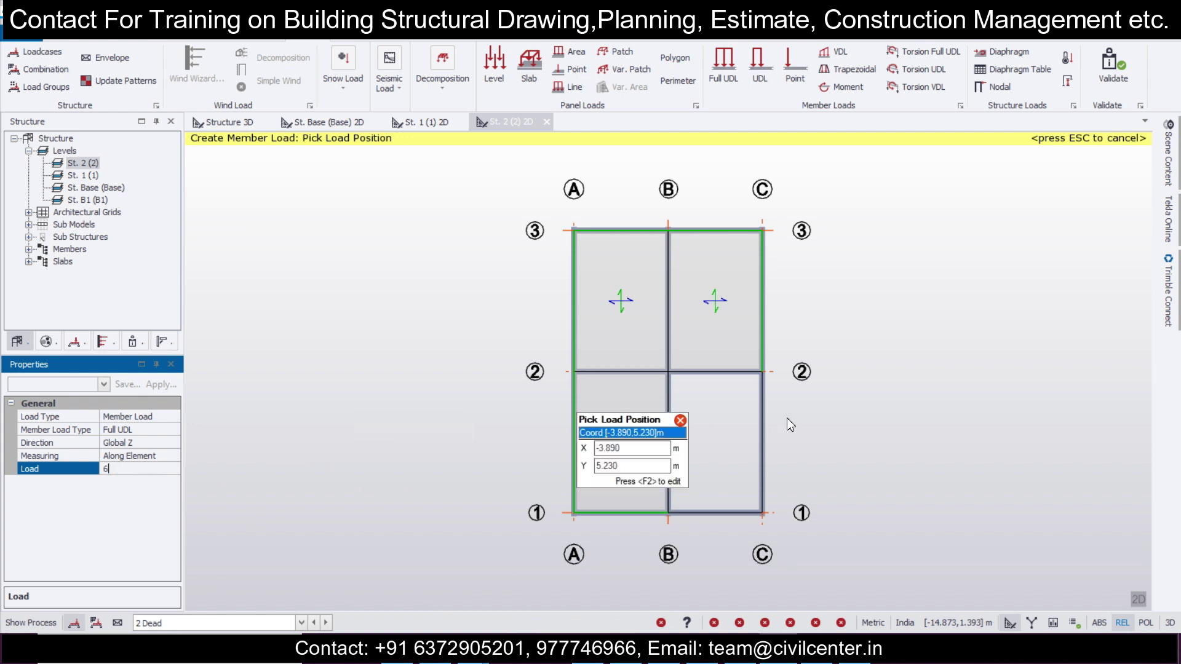
click(699, 371)
click(762, 443)
click(712, 513)
click(667, 418)
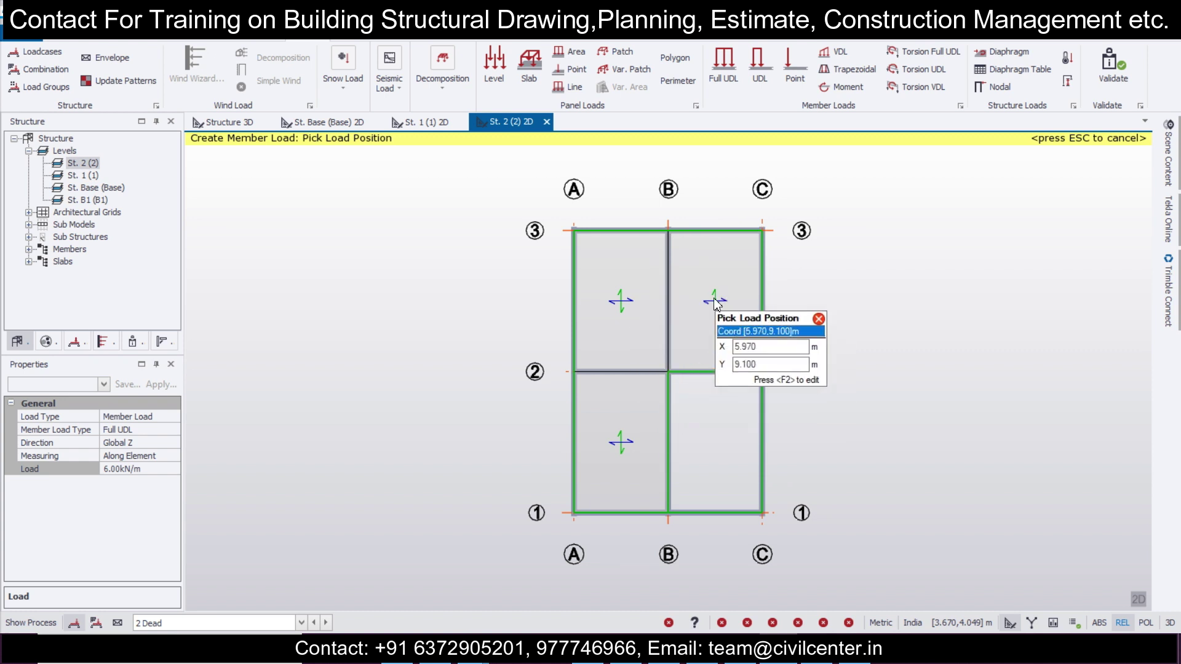
Step: Make 4 Imposed the active loadcase in the St. 2 plan and apply a Global Z level load to the St. 2 slabs
key(Escape)
click(229, 123)
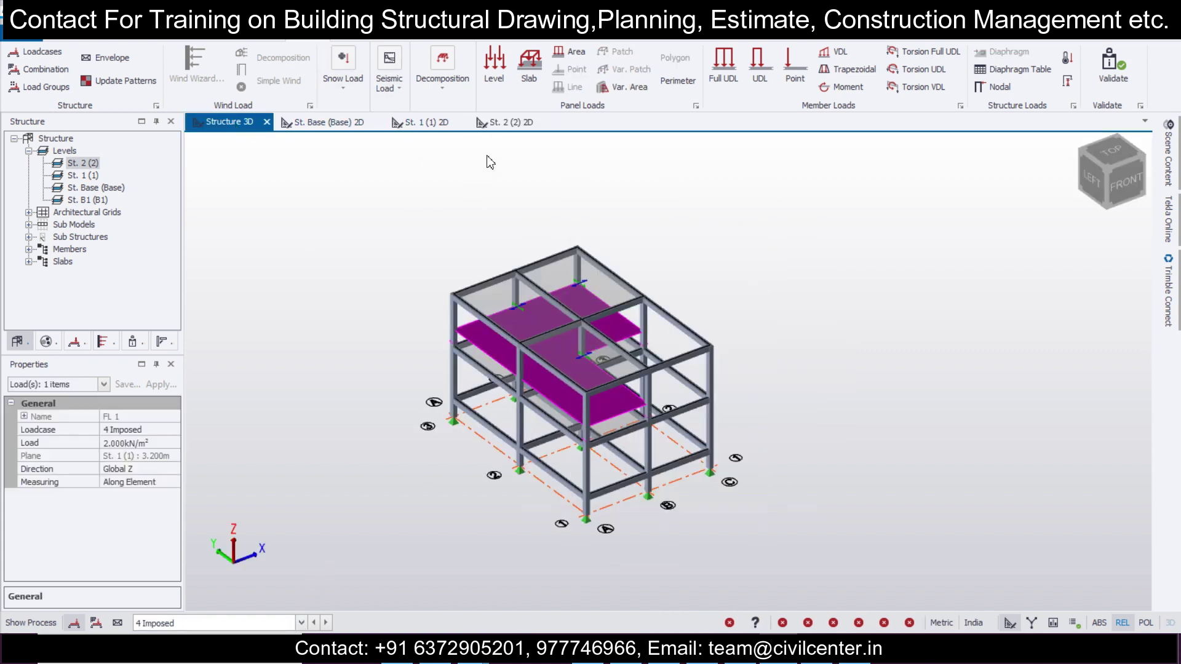
click(508, 122)
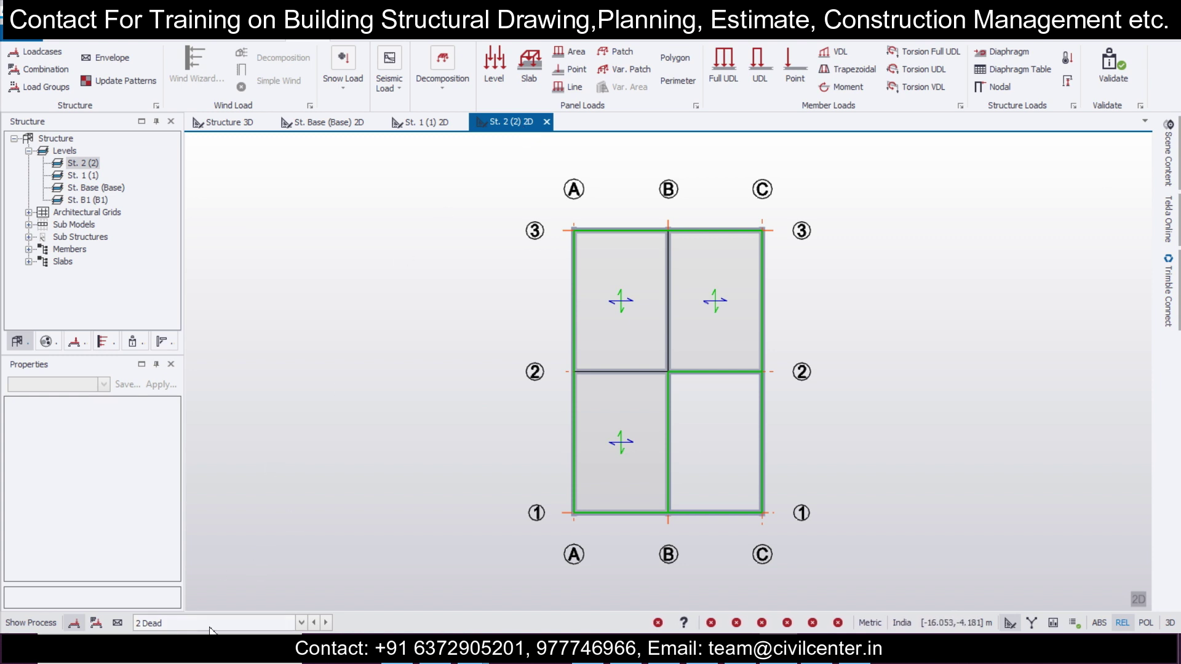
click(207, 623)
click(229, 597)
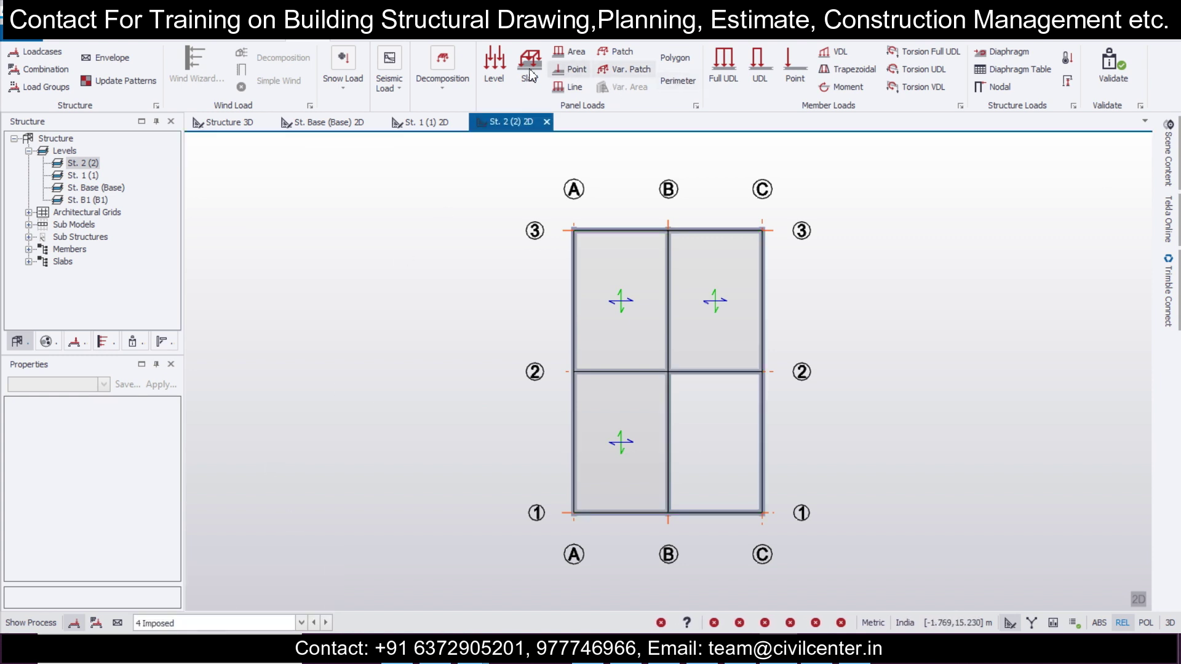
click(494, 68)
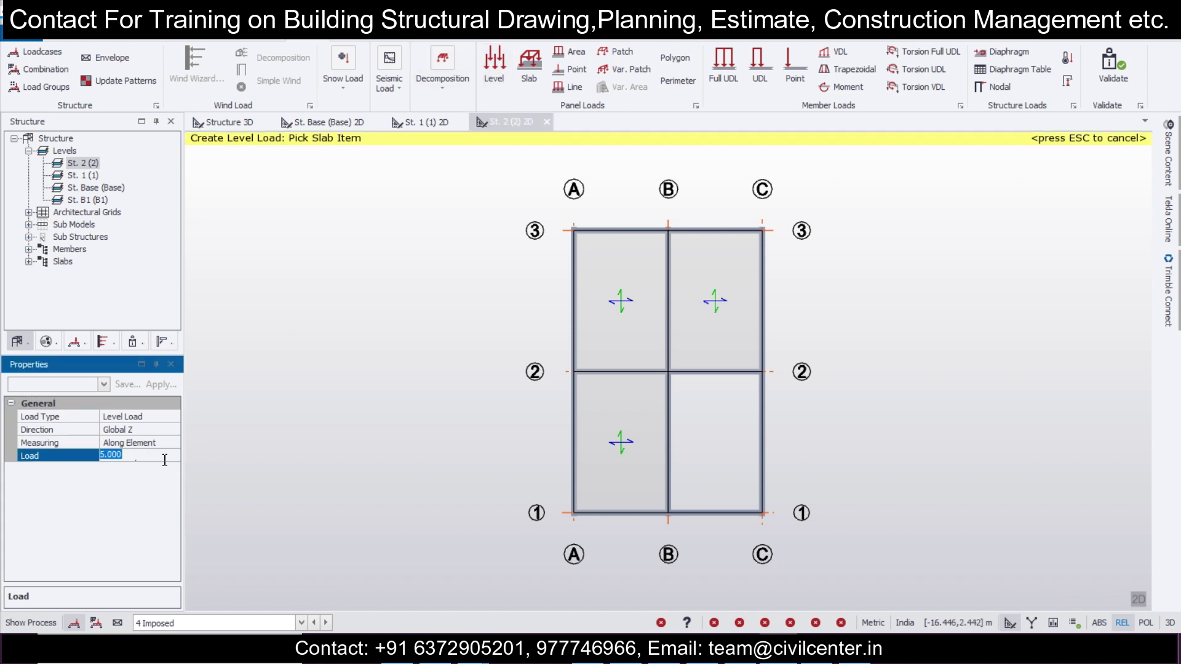
click(648, 300)
Step: Examine the imposed level loads in the 3D structure view, then display the 2 Dead loadcase on the whole model
click(229, 122)
right_drag(480, 426, 570, 388)
key(Escape)
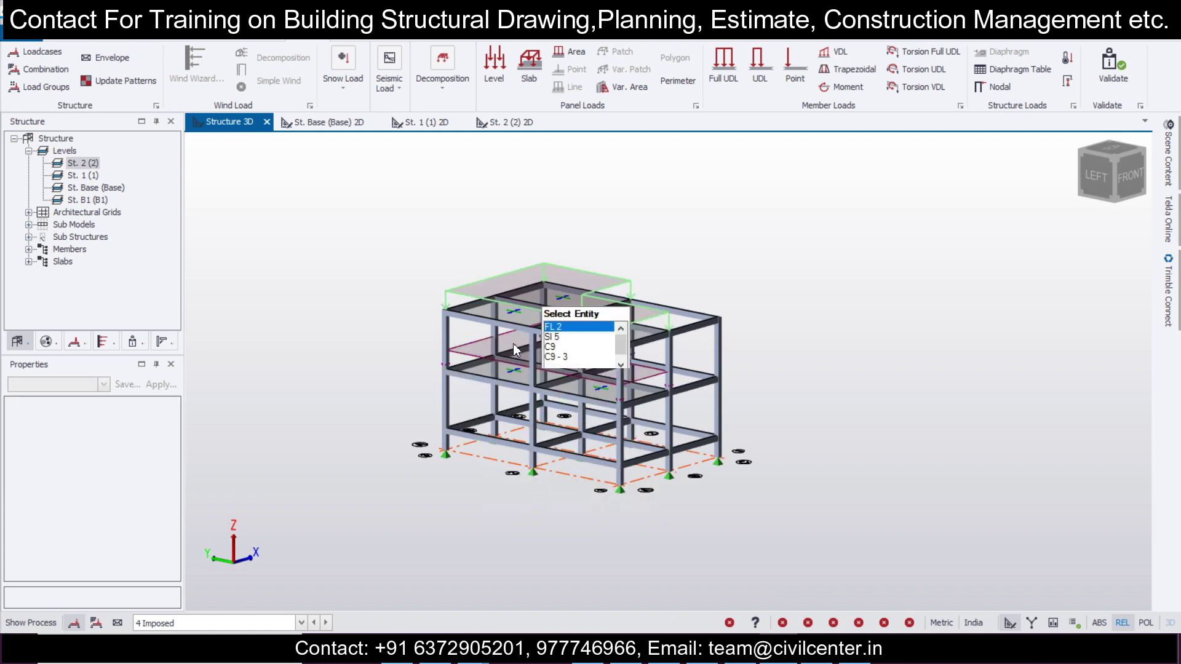
click(308, 624)
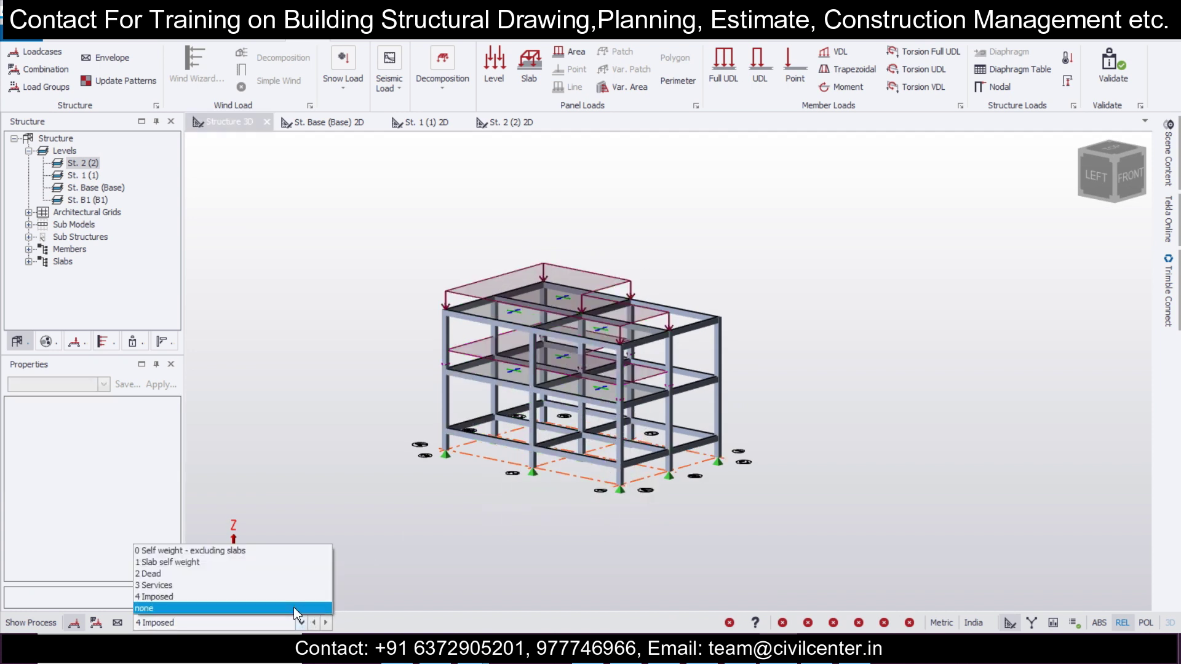
click(308, 573)
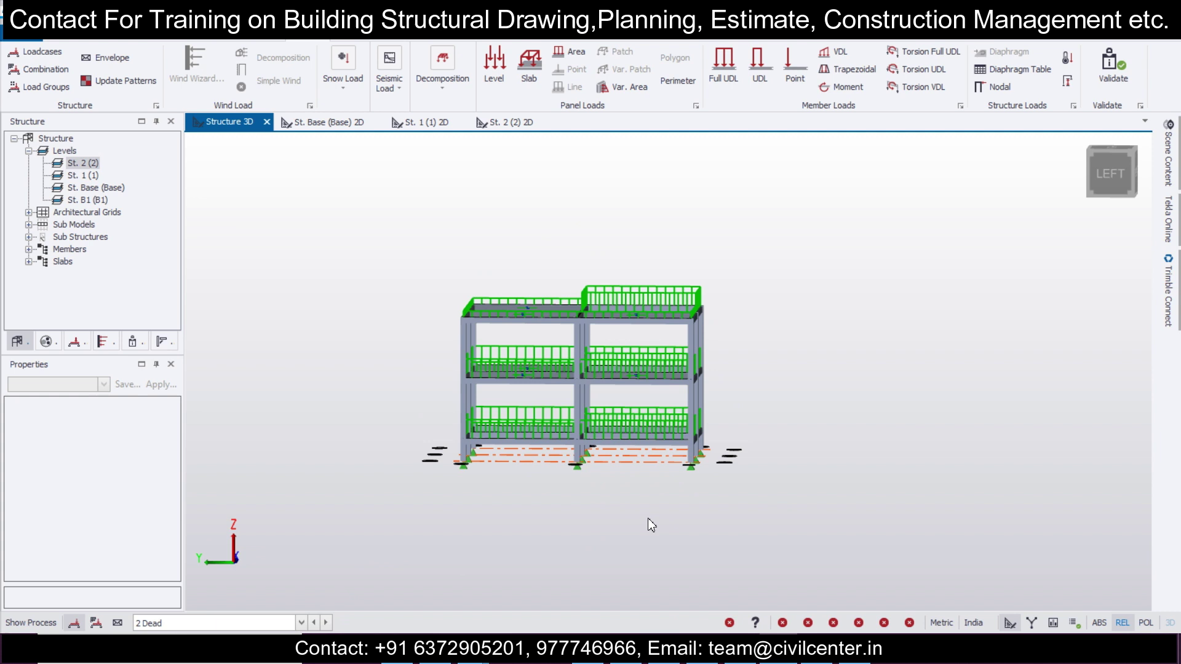
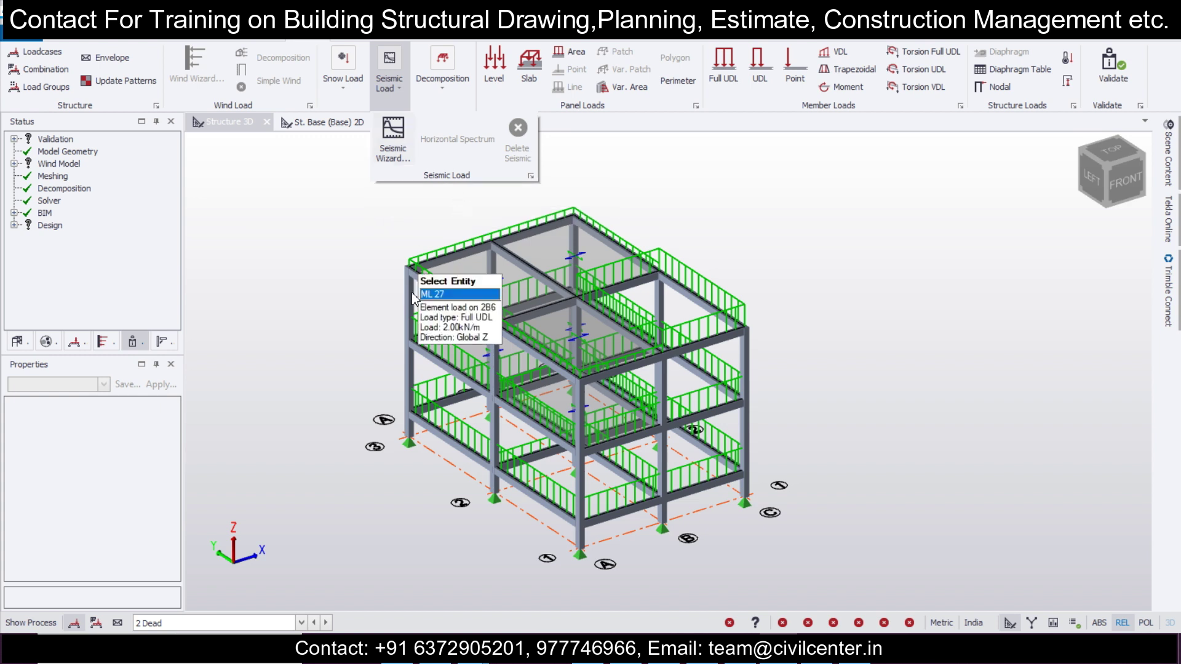
Step: Generate the LS-1.5D and LS-1.5D+1.5L+1.5Lr design combinations without notional horizontal forces and accept them
click(225, 345)
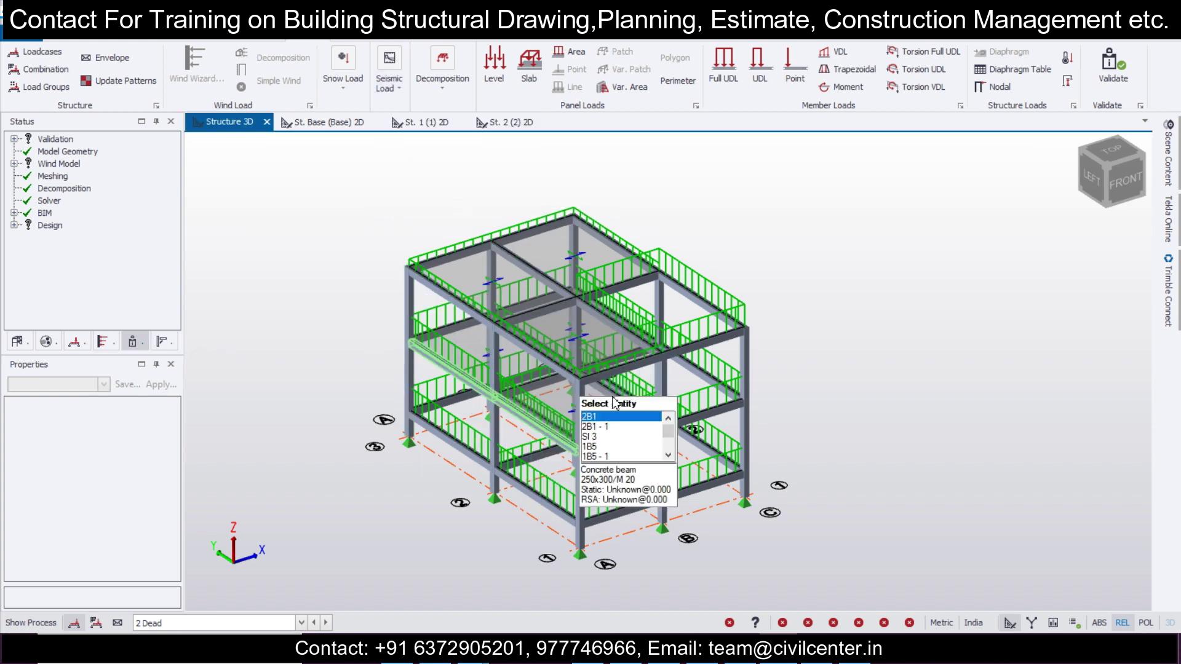
right_drag(741, 402, 696, 403)
middle_drag(698, 409, 564, 392)
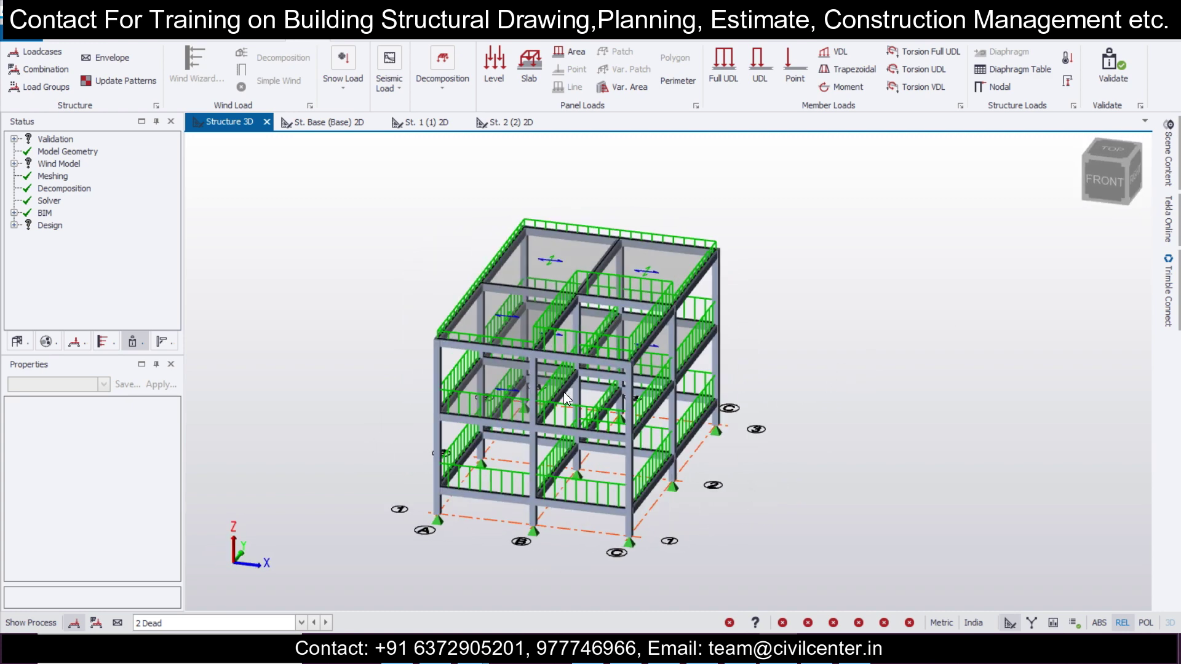
click(49, 71)
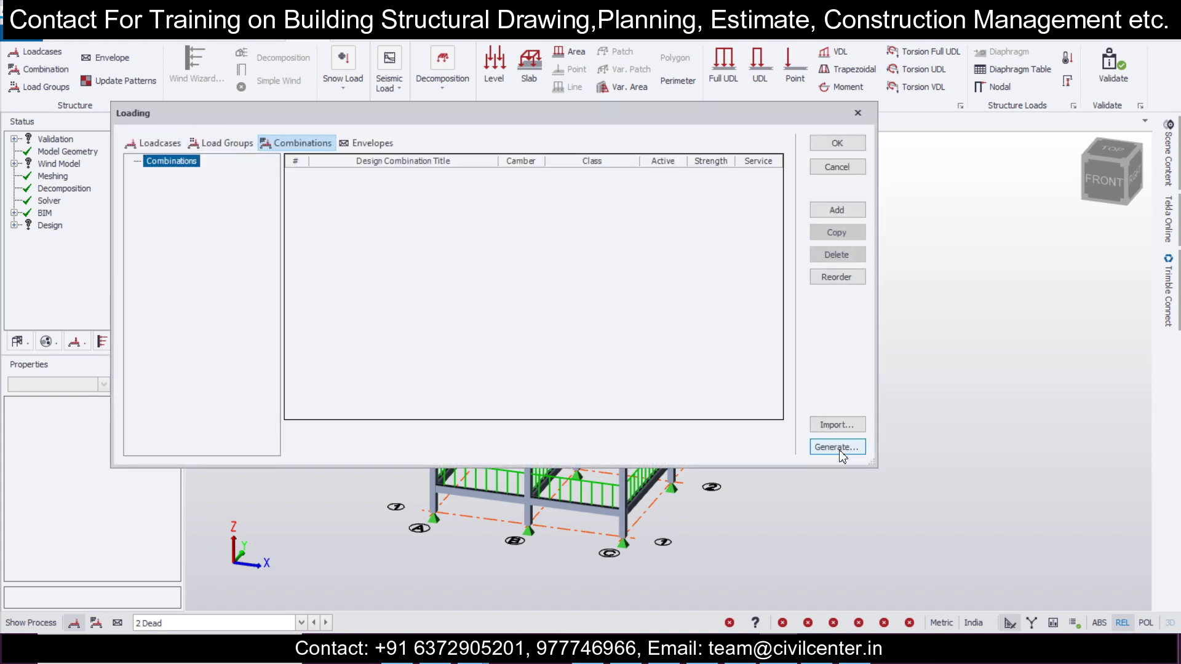
click(840, 448)
click(692, 447)
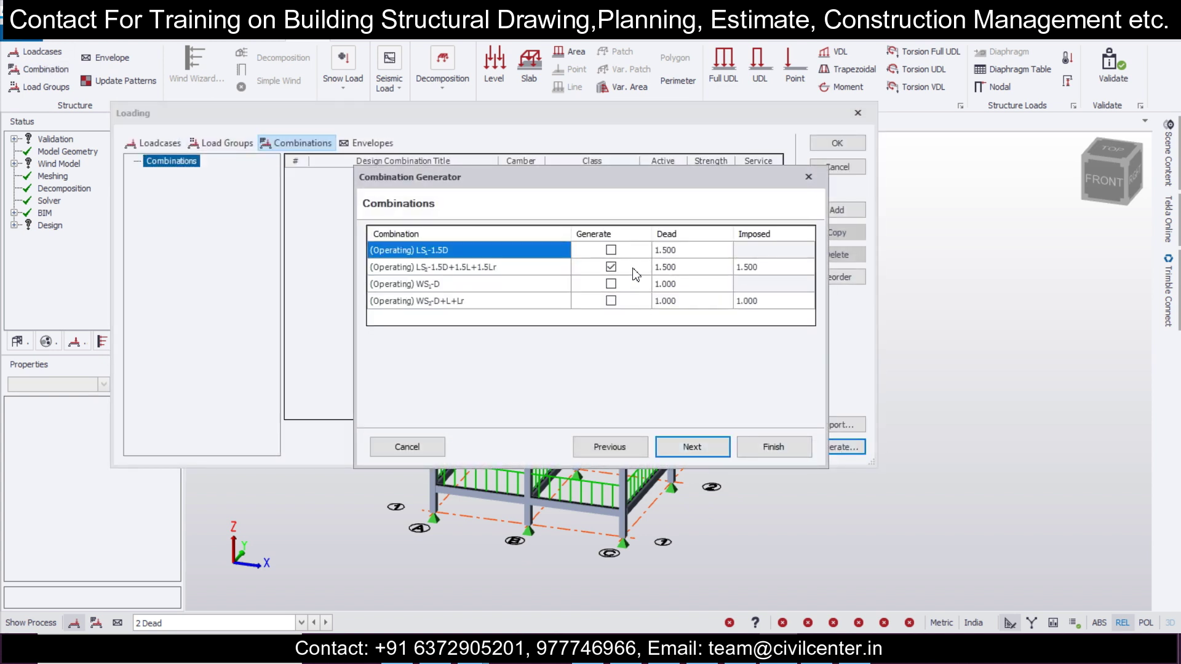
click(692, 448)
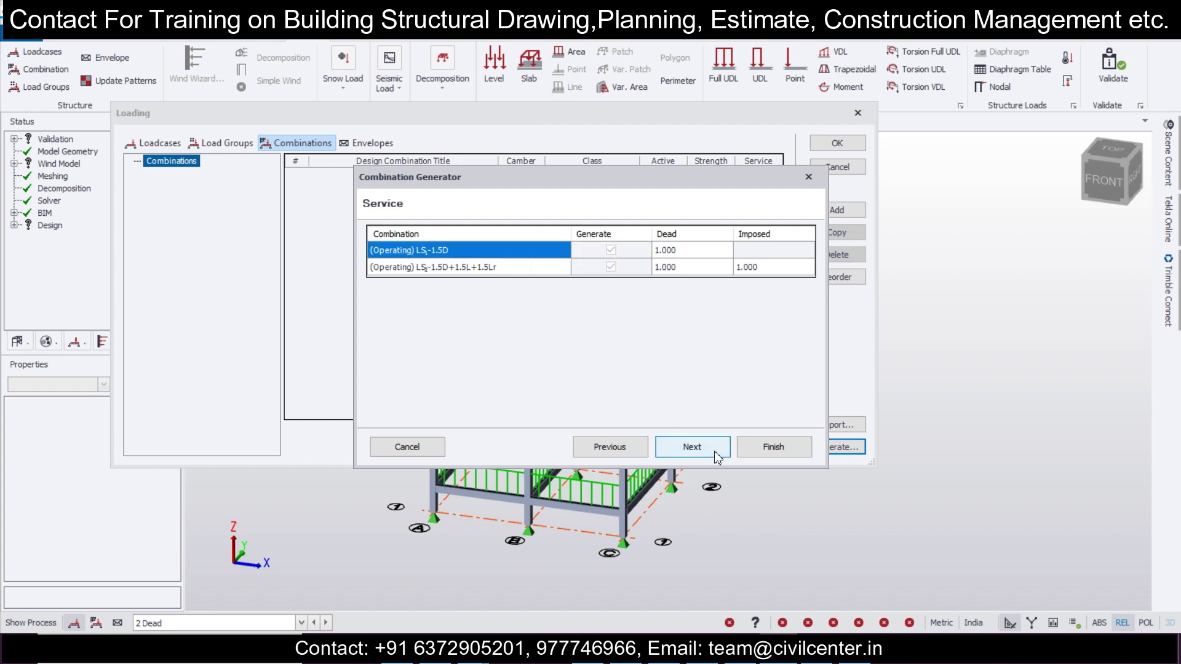
click(692, 448)
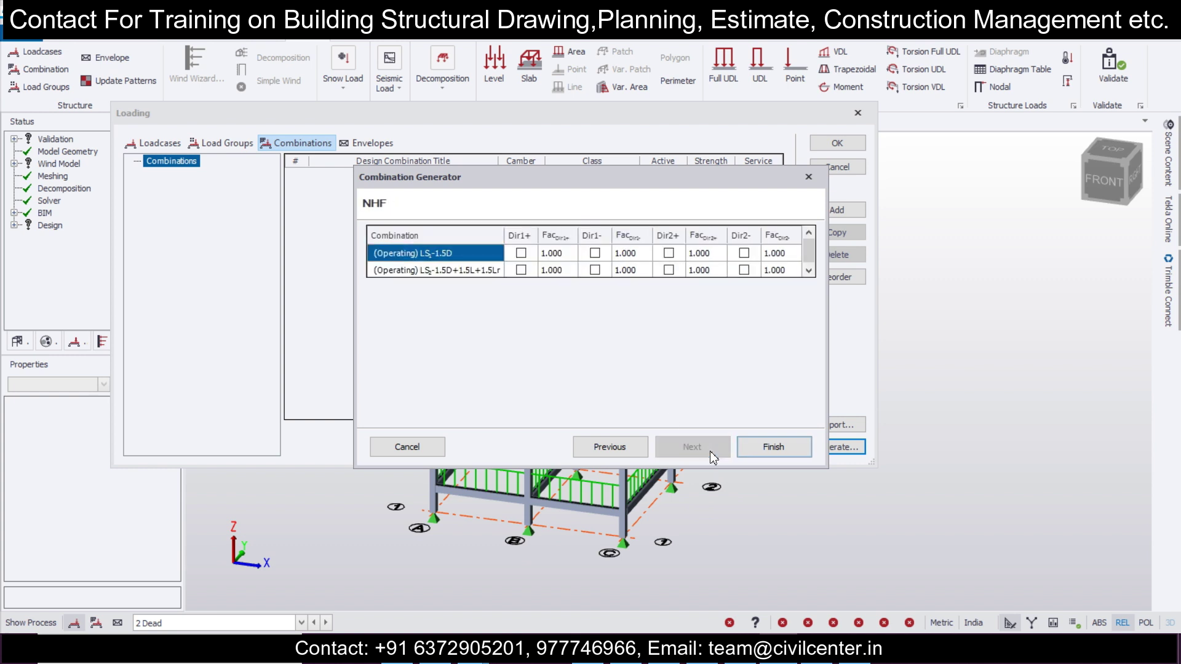
click(774, 448)
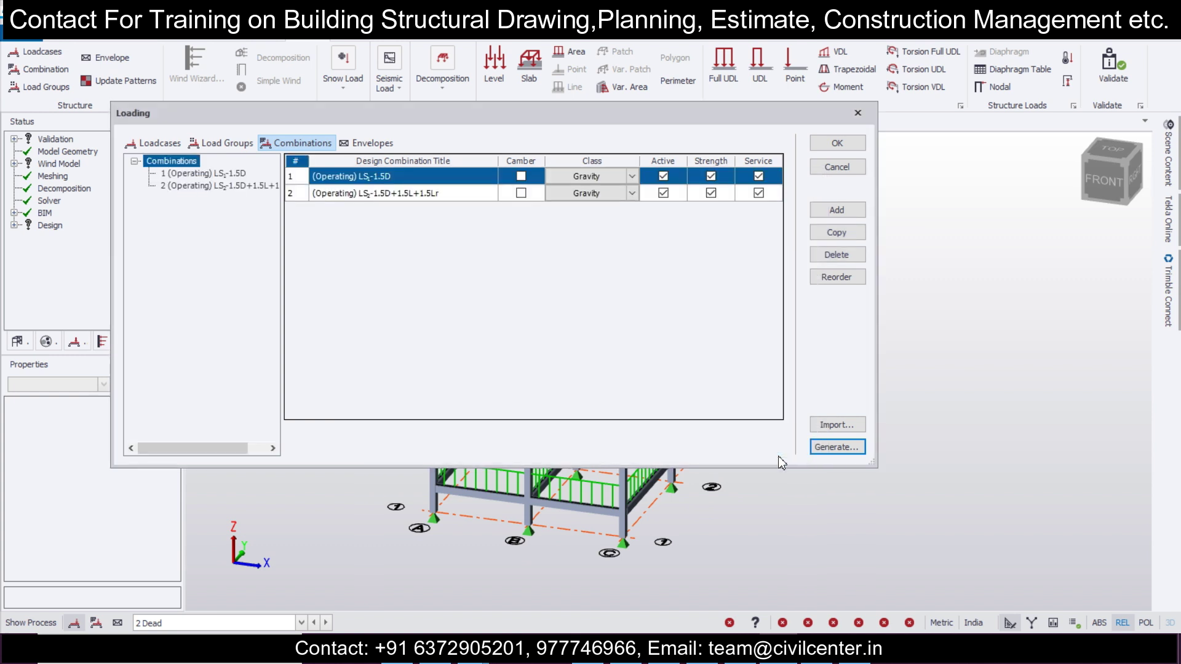
click(864, 142)
Step: Run the static analysis and design of all members in the model
middle_drag(458, 339, 747, 358)
right_drag(744, 352, 744, 359)
middle_drag(745, 358, 799, 342)
scroll(800, 343, up, 1)
scroll(865, 292, down, 1)
middle_drag(872, 308, 762, 315)
scroll(896, 370, up, 3)
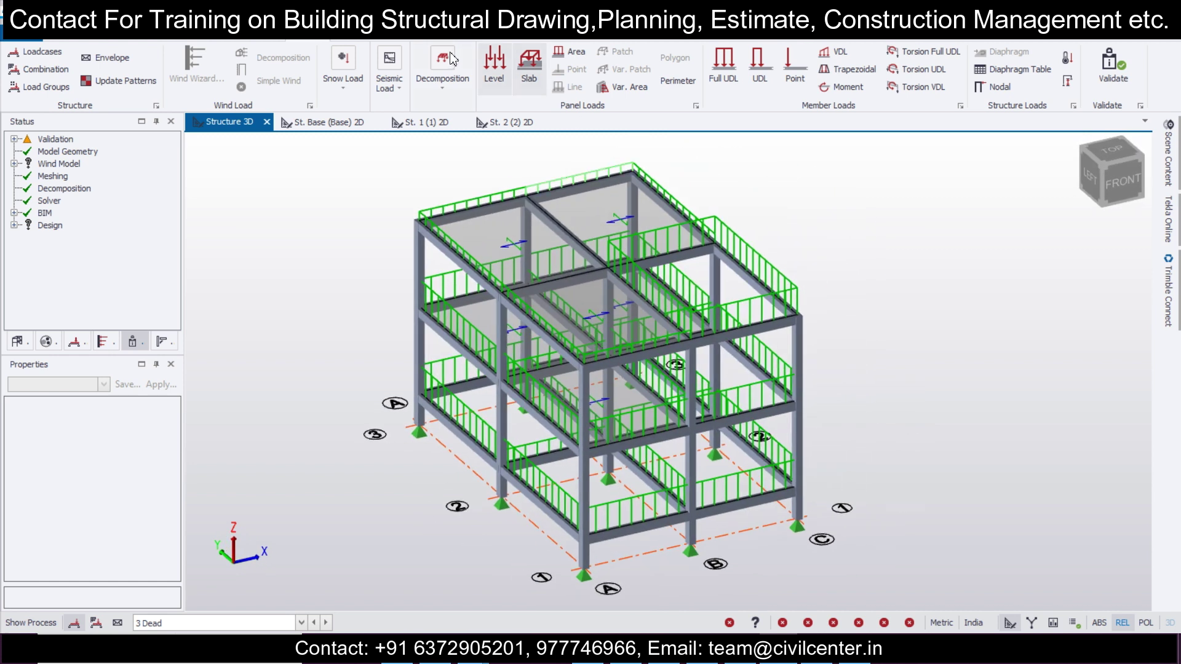
click(406, 39)
click(581, 83)
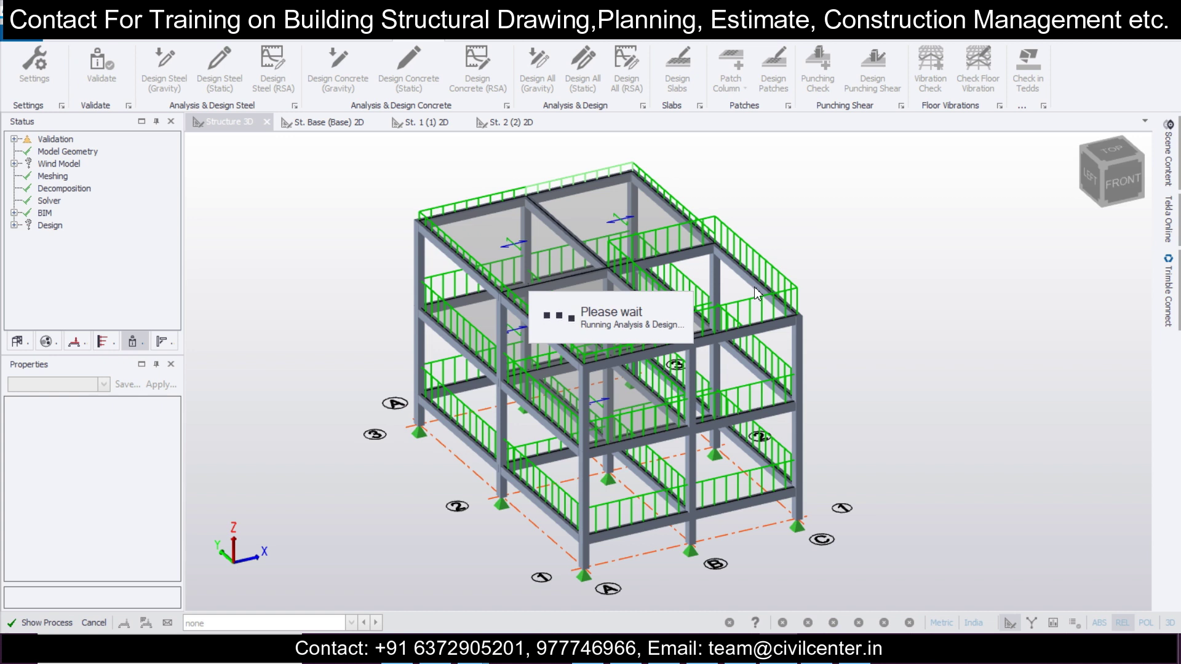
Step: Display the 5 Imposed loadcase on the design status model, then set the displayed loadcase to none
right_drag(831, 403, 568, 390)
middle_drag(569, 396, 688, 346)
click(271, 617)
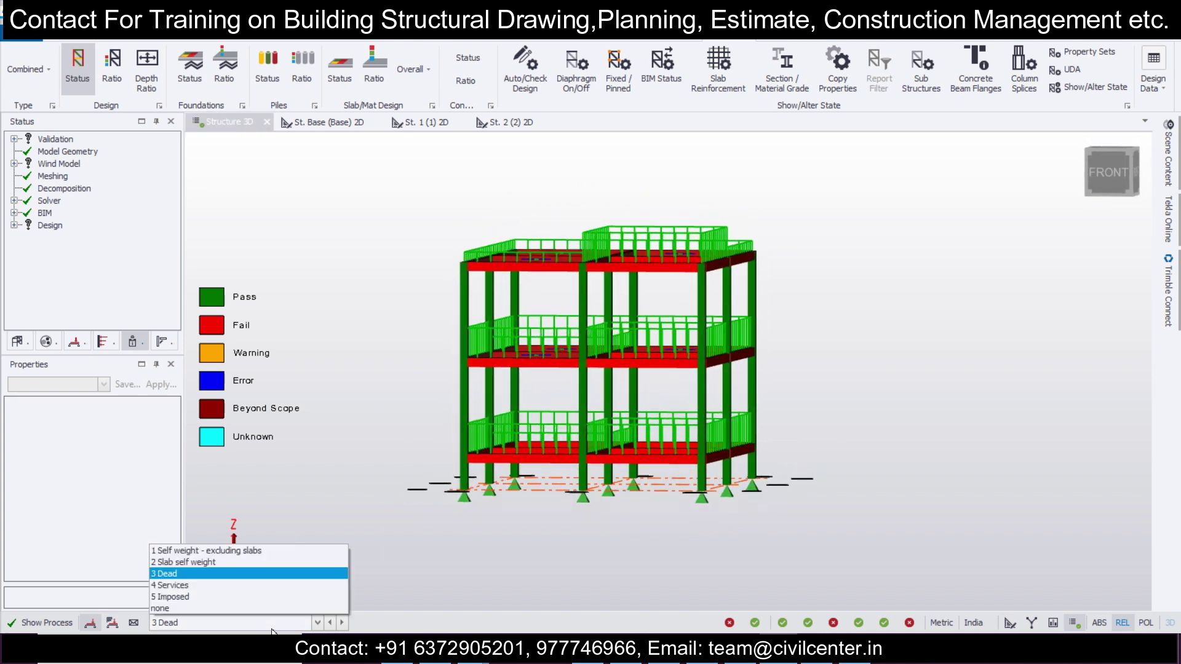
click(291, 598)
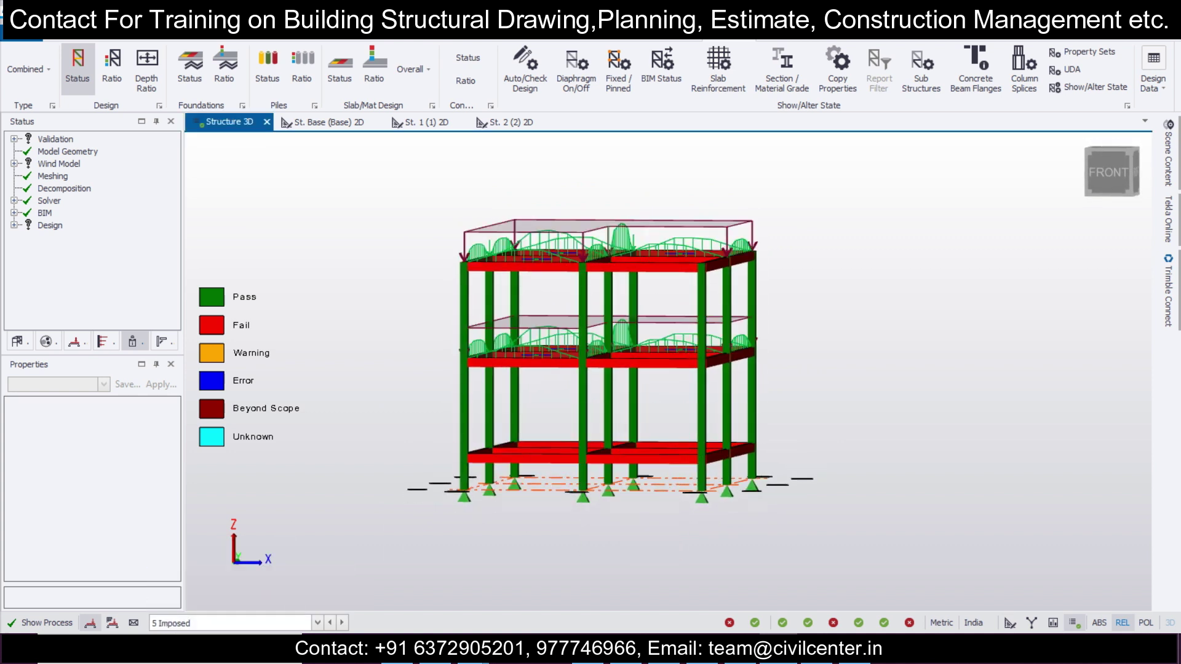
click(286, 627)
click(284, 609)
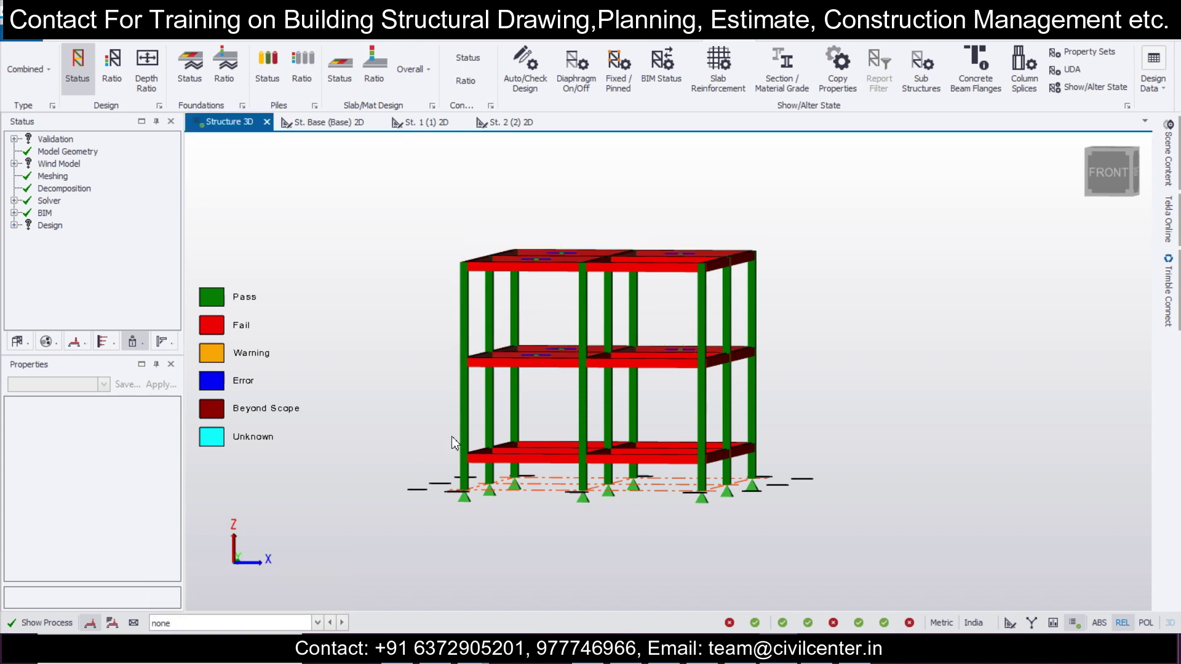
Step: Set the section depth of all St. 1 and St. 2 beam spans to 350 mm, giving 250x350, and clear the selection
right_drag(499, 423, 588, 395)
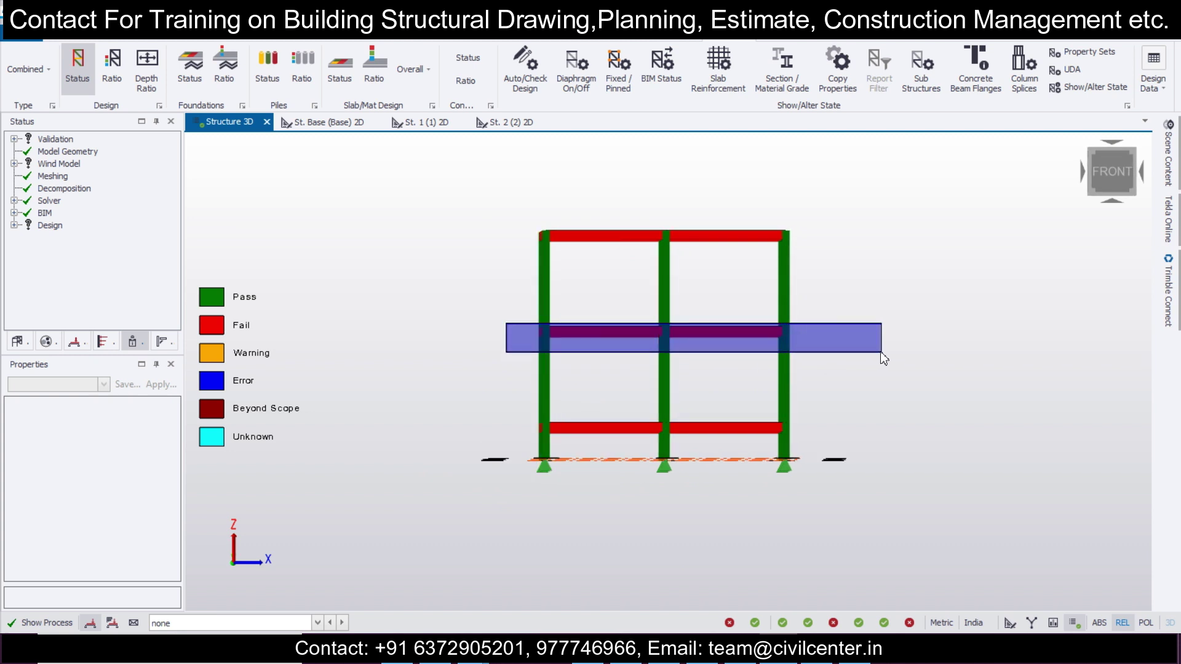
click(738, 360)
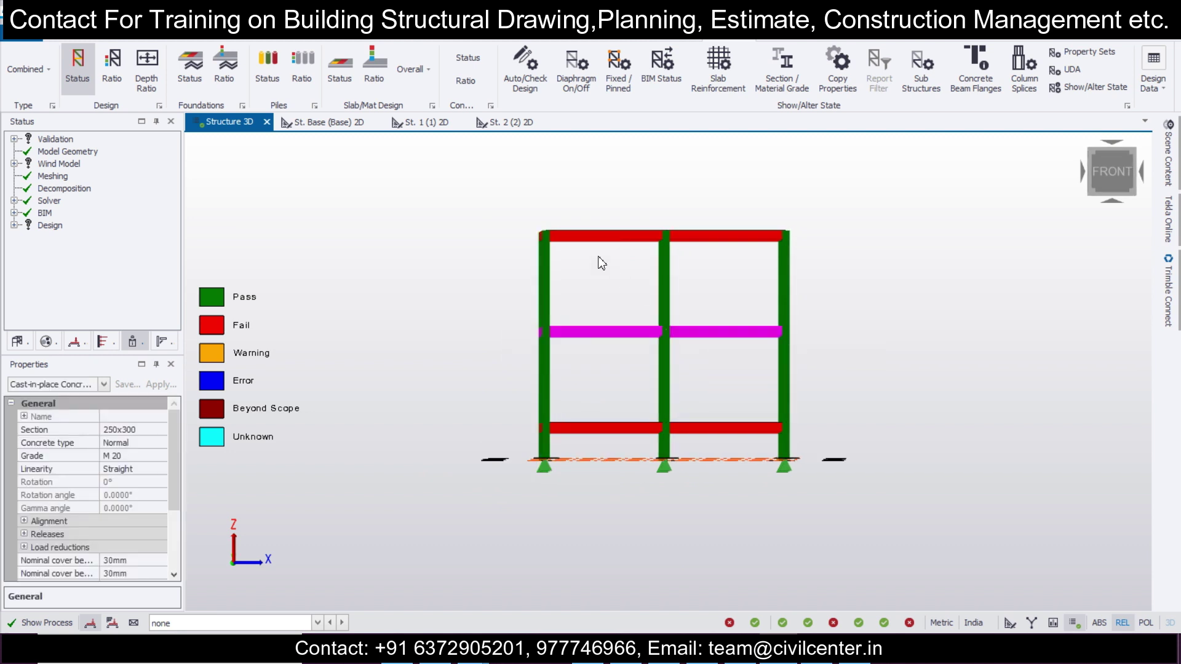
click(905, 248)
right_drag(334, 417, 287, 384)
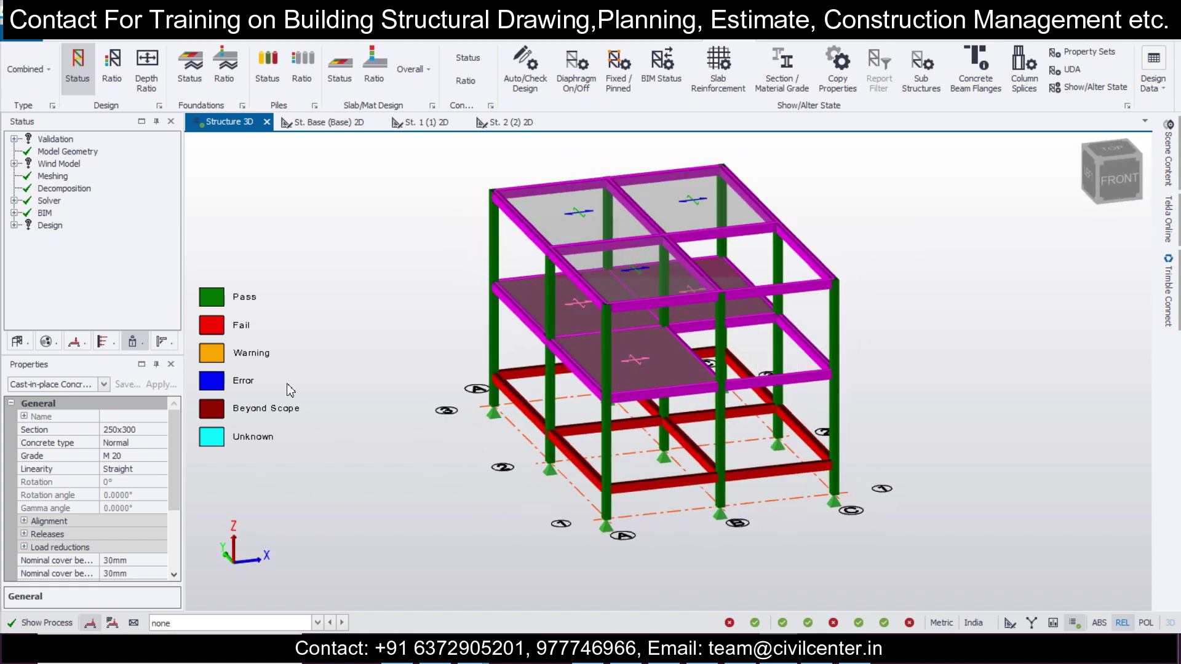
click(103, 384)
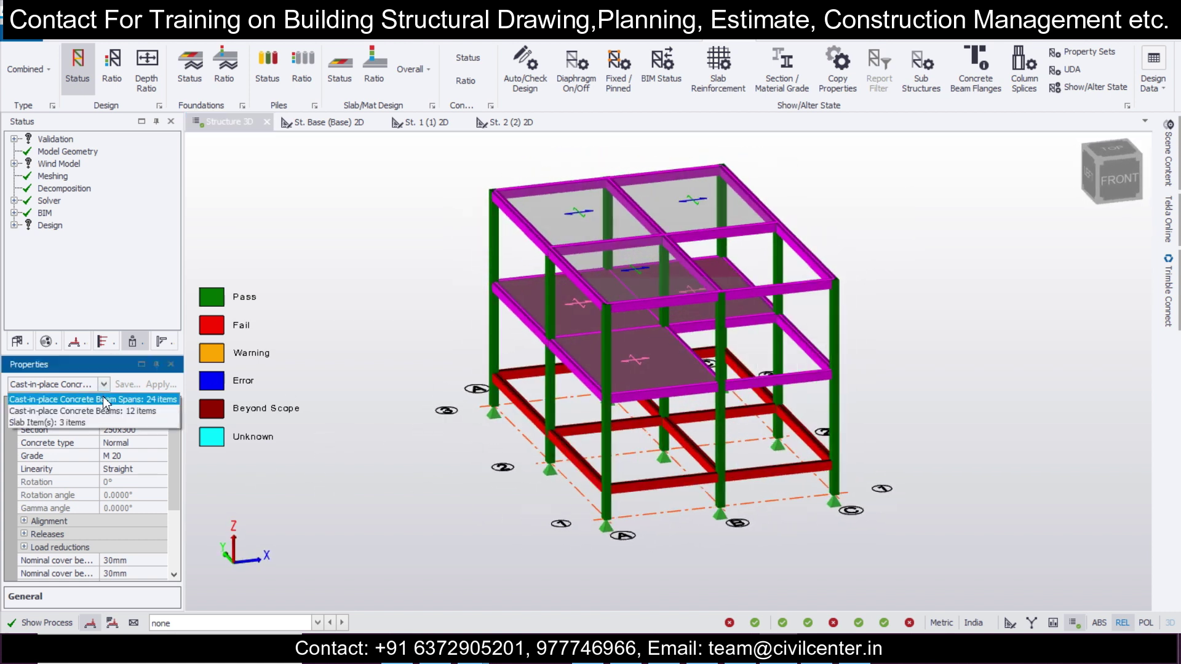
click(106, 402)
click(161, 430)
click(160, 430)
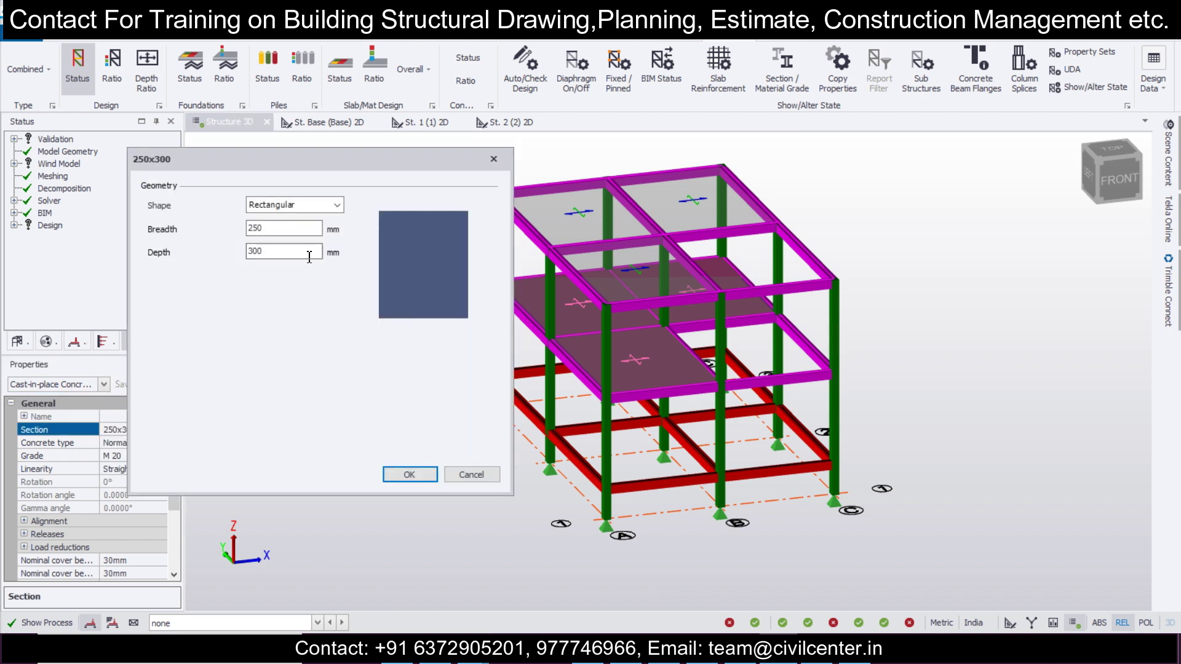
text(350)
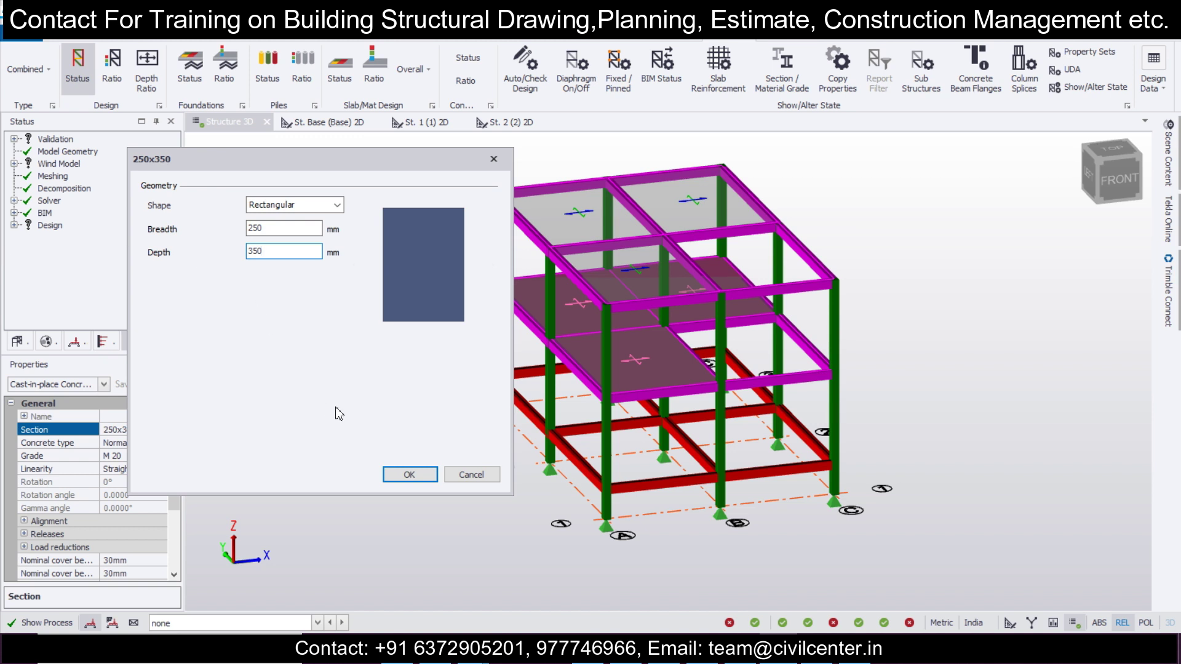
click(409, 475)
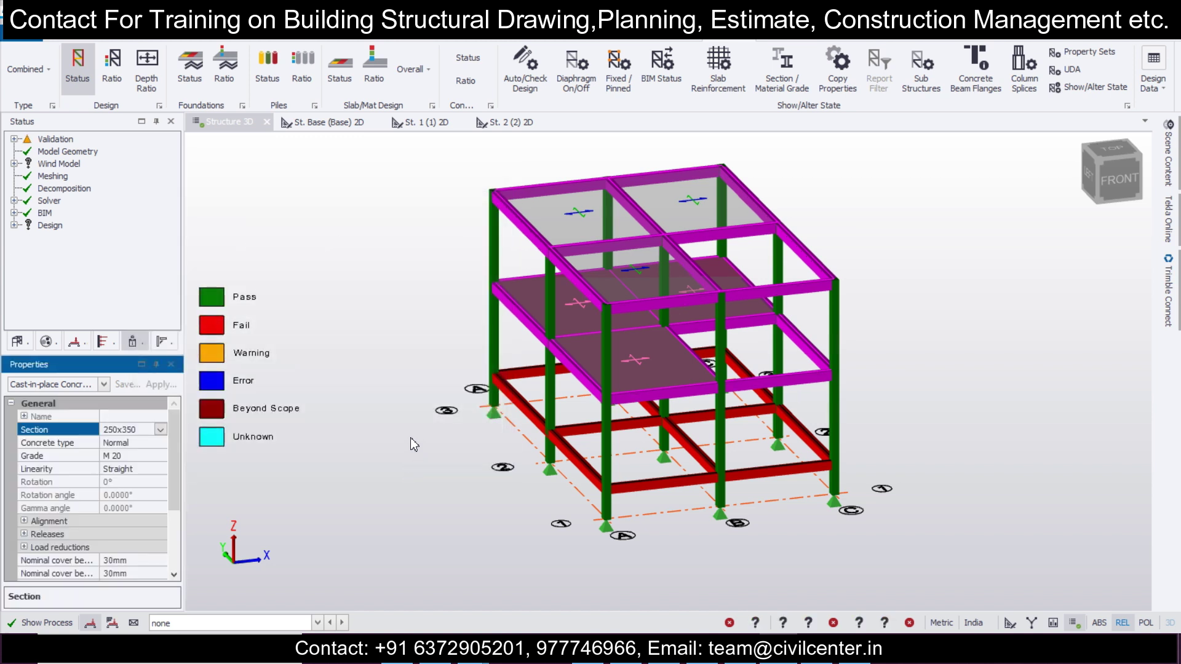
right_drag(490, 401, 326, 390)
scroll(611, 484, up, 3)
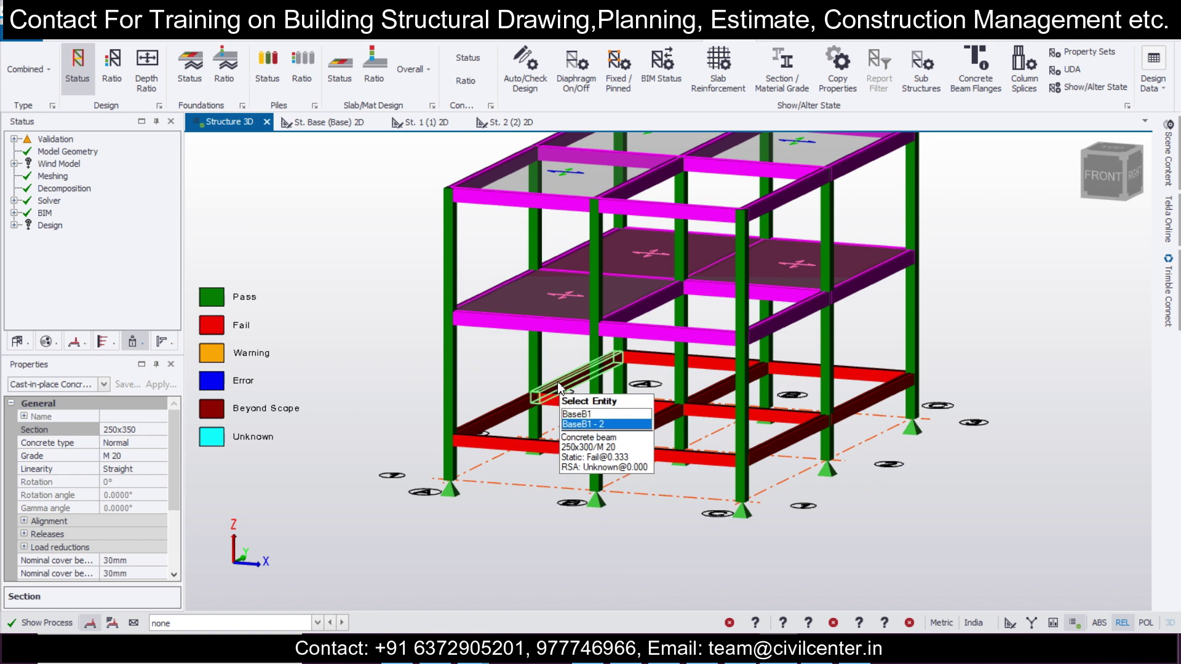
key(Escape)
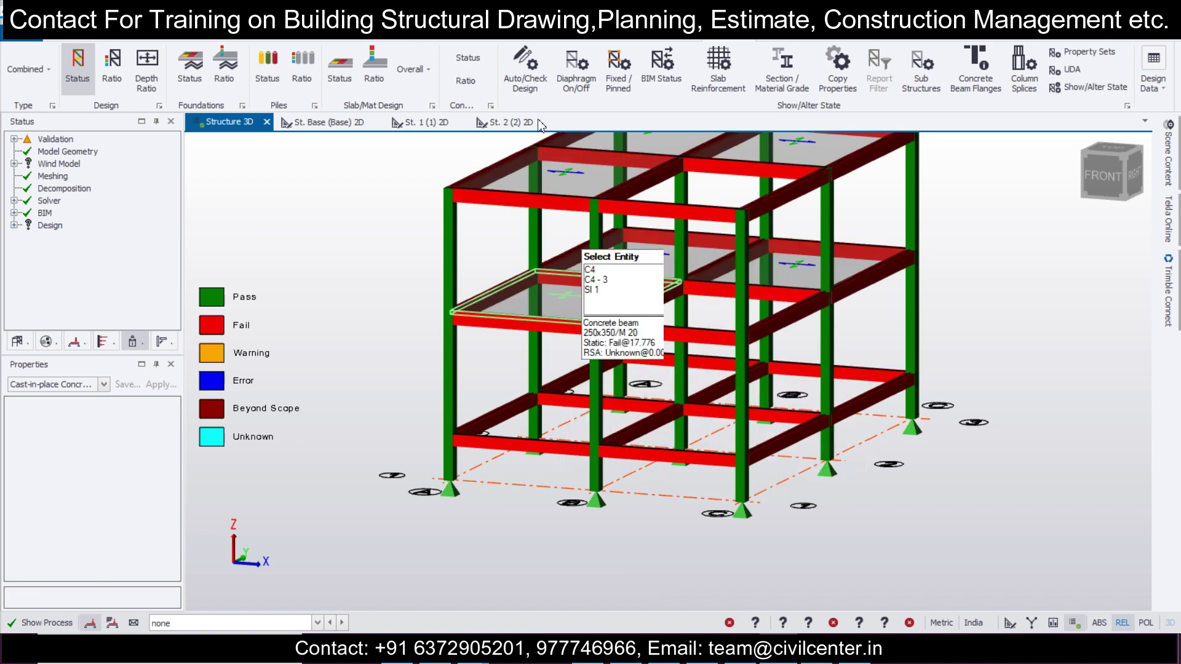
Step: Rerun Design All (Static) with the deepened St. 1 and St. 2 beams
click(424, 40)
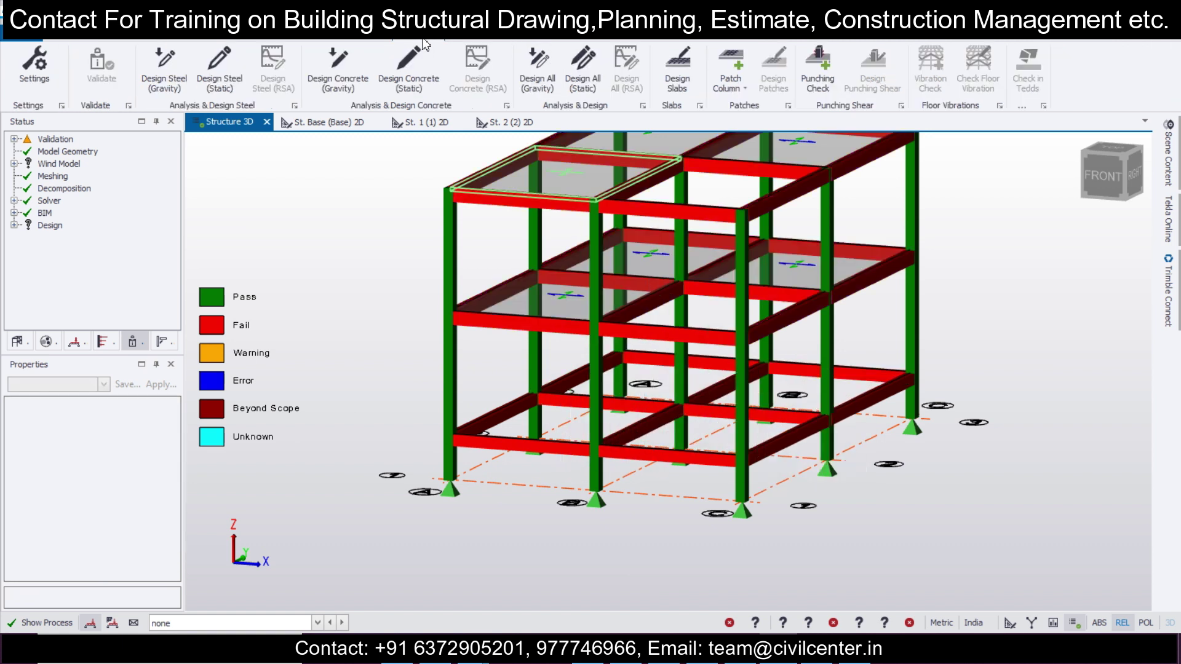
click(584, 83)
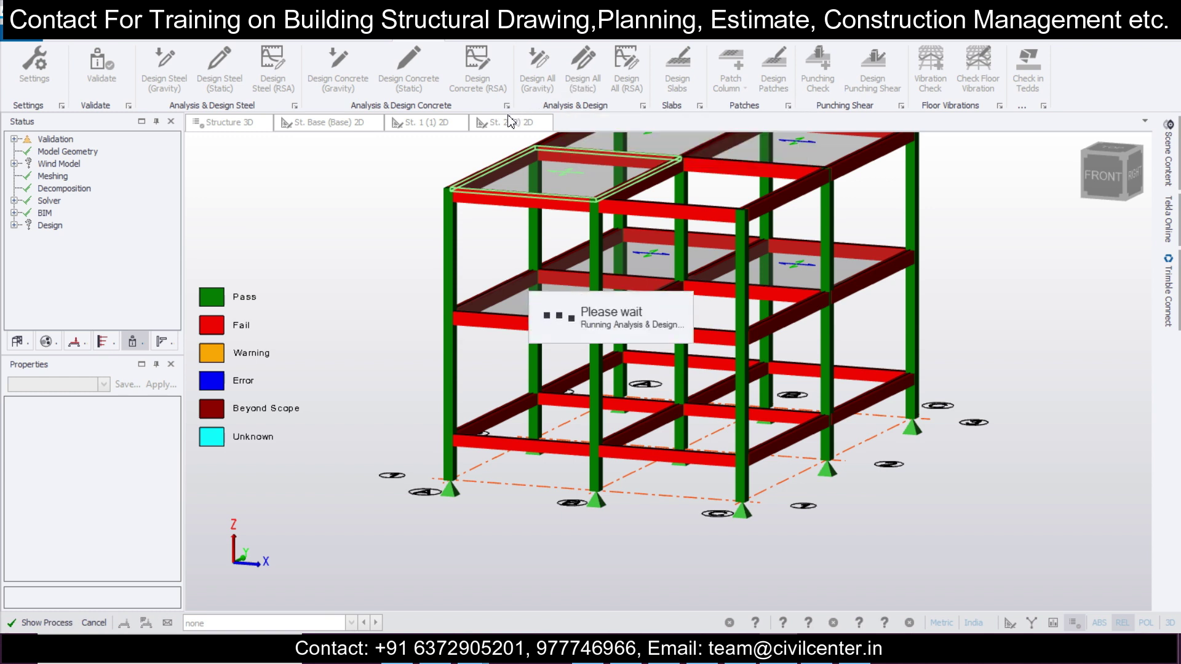
right_drag(376, 283, 443, 345)
Step: Display the design ratios on the 3D structure and examine the utilisation of the beams and columns on each level
click(726, 40)
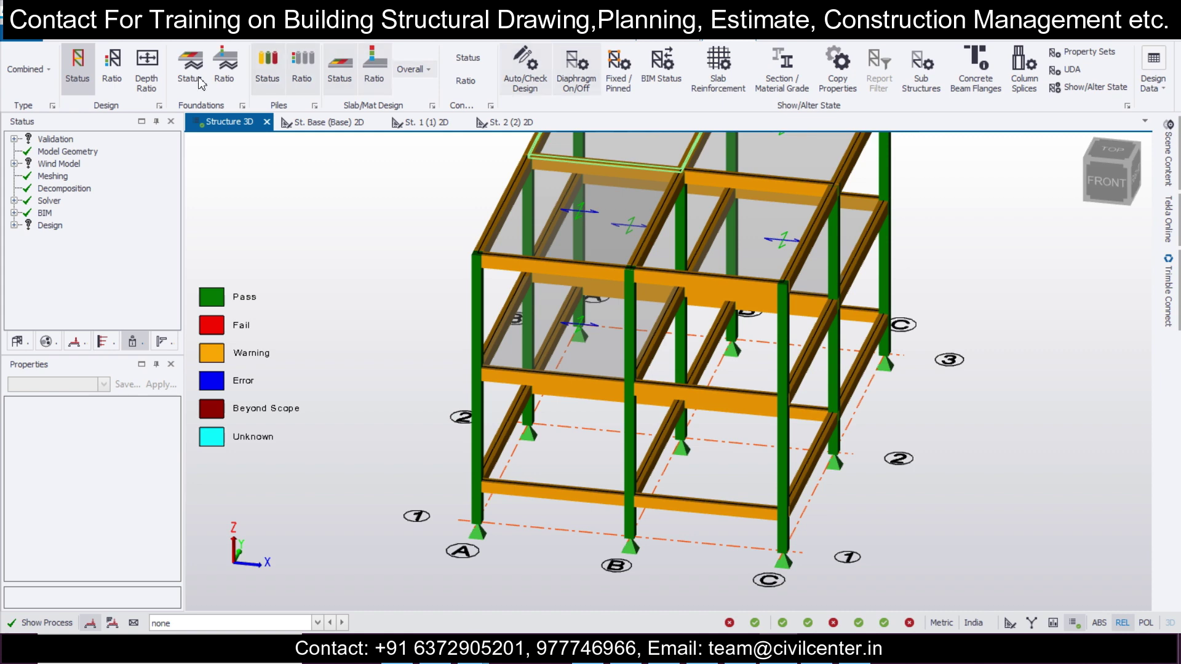
click(112, 73)
right_drag(308, 239, 558, 278)
middle_drag(560, 283, 603, 302)
middle_drag(351, 372, 450, 352)
right_drag(701, 348, 733, 350)
scroll(465, 426, up, 1)
scroll(466, 424, down, 3)
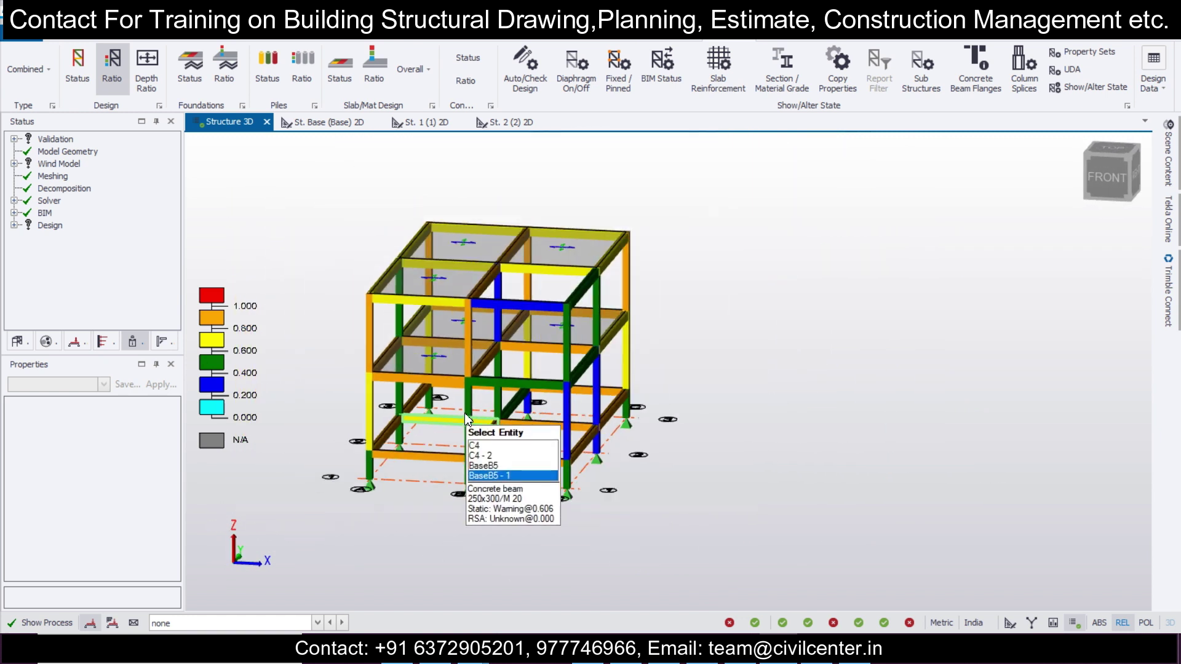
middle_drag(464, 412, 398, 484)
right_drag(395, 478, 389, 403)
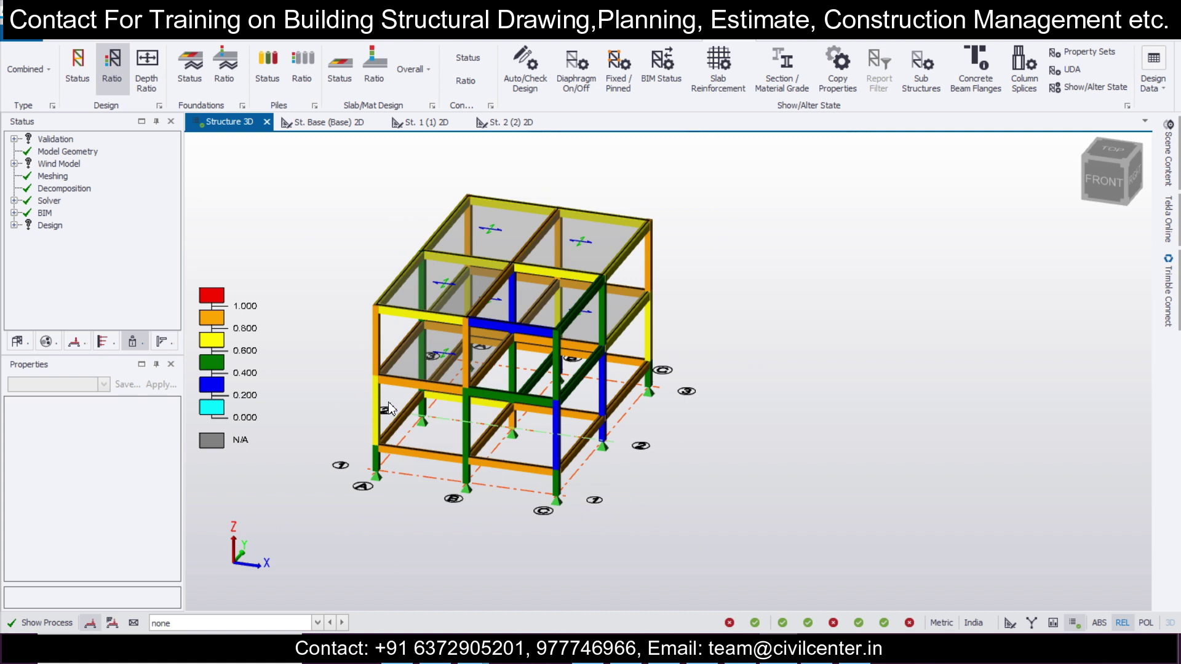
middle_drag(389, 403, 467, 387)
scroll(468, 387, up, 2)
middle_drag(465, 332, 475, 428)
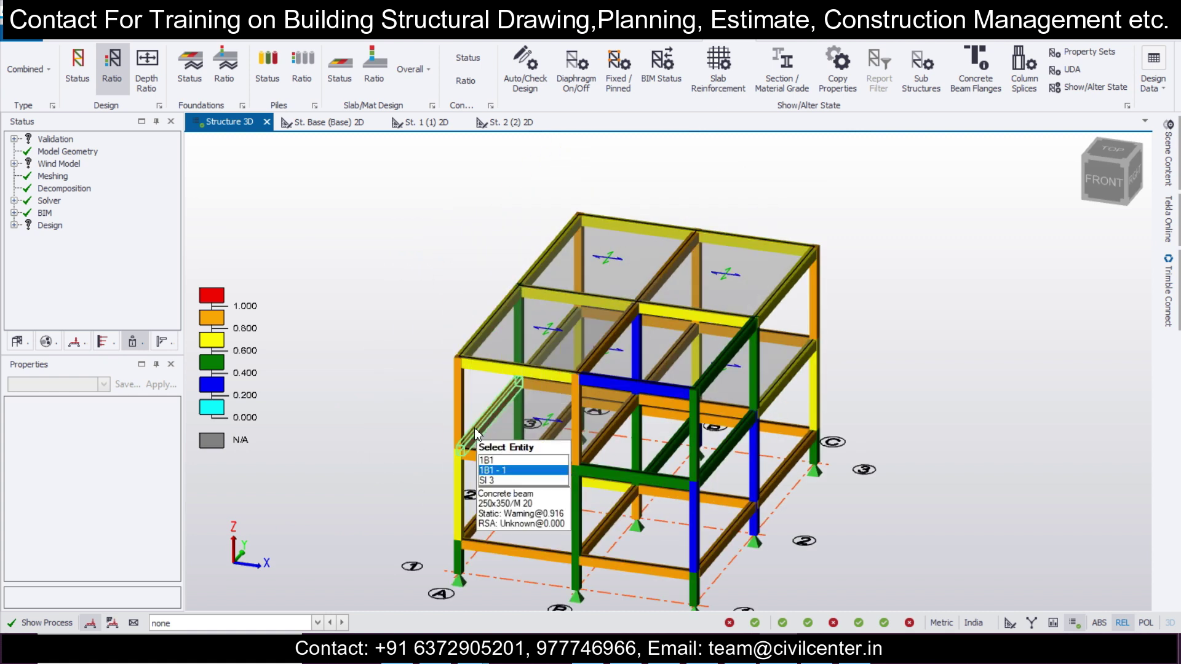
scroll(574, 431, up, 1)
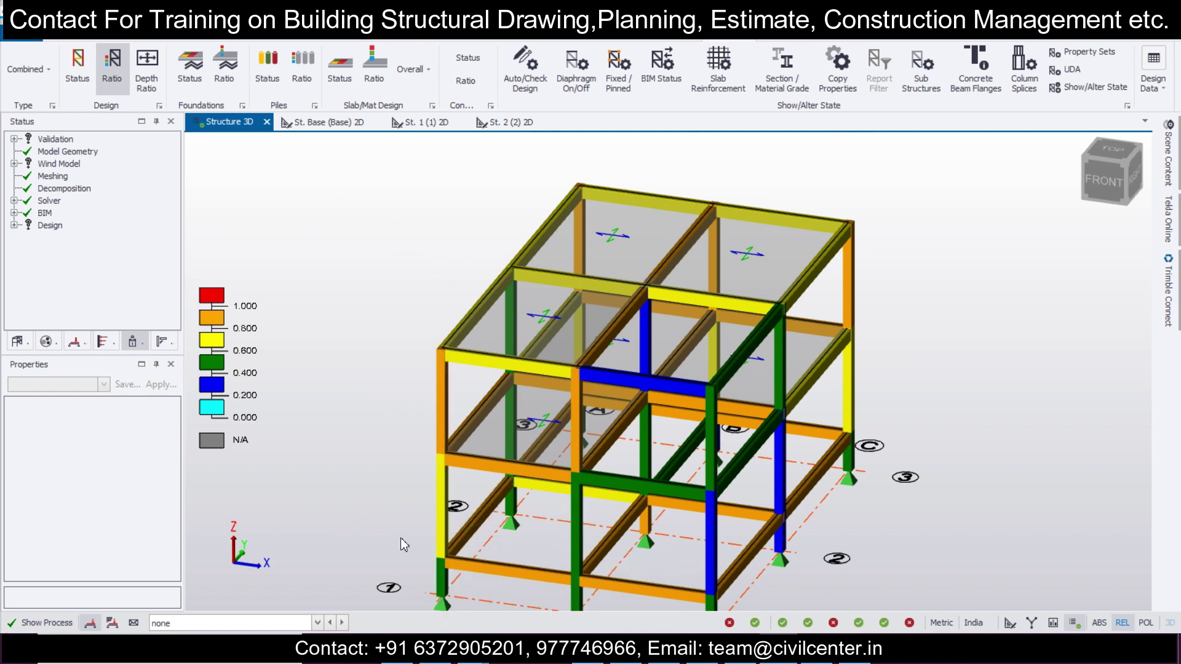
Step: Run the member design for column C1 at grid A/1 and review its longitudinal bar results
click(446, 531)
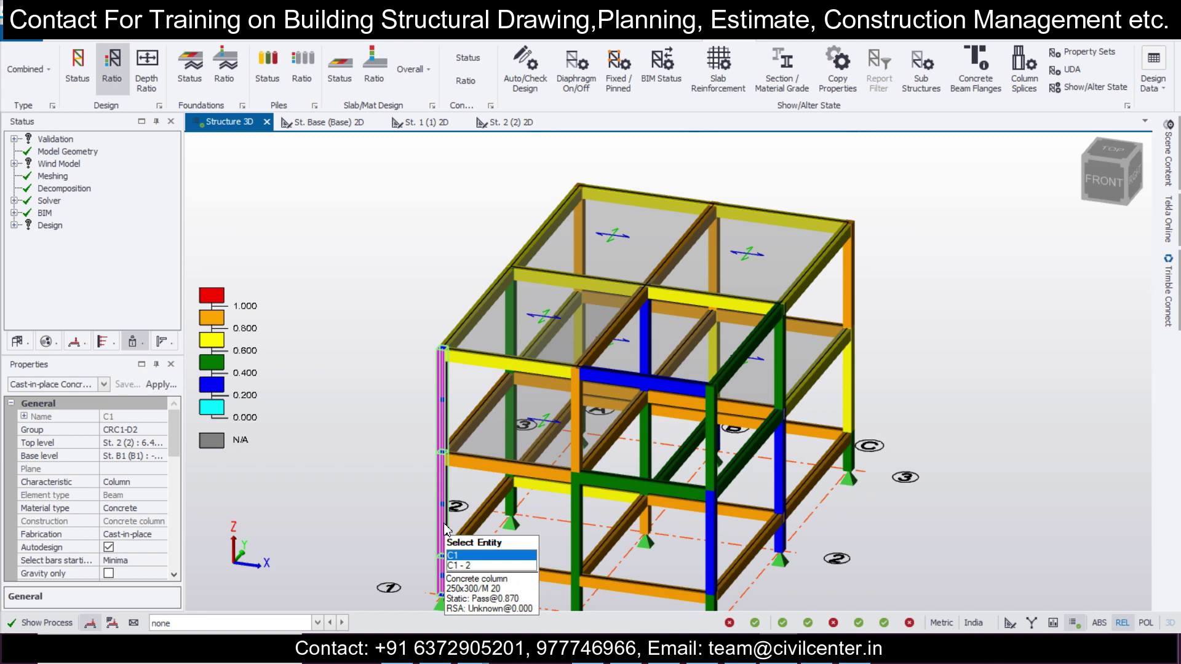
right_click(447, 526)
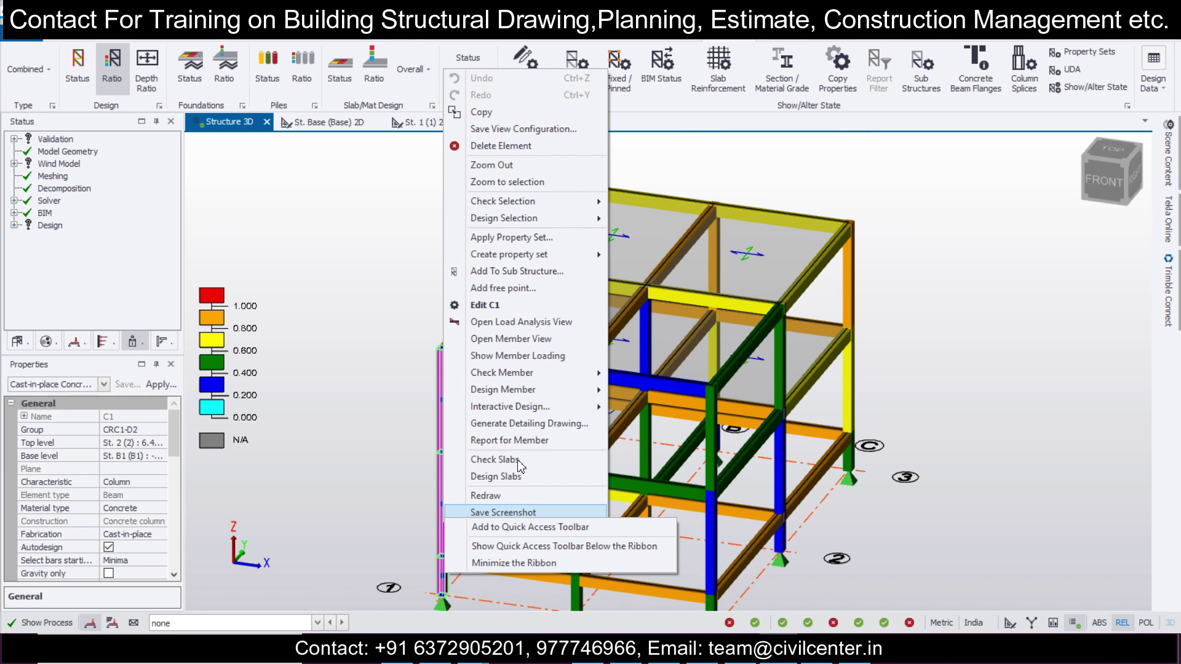
click(380, 413)
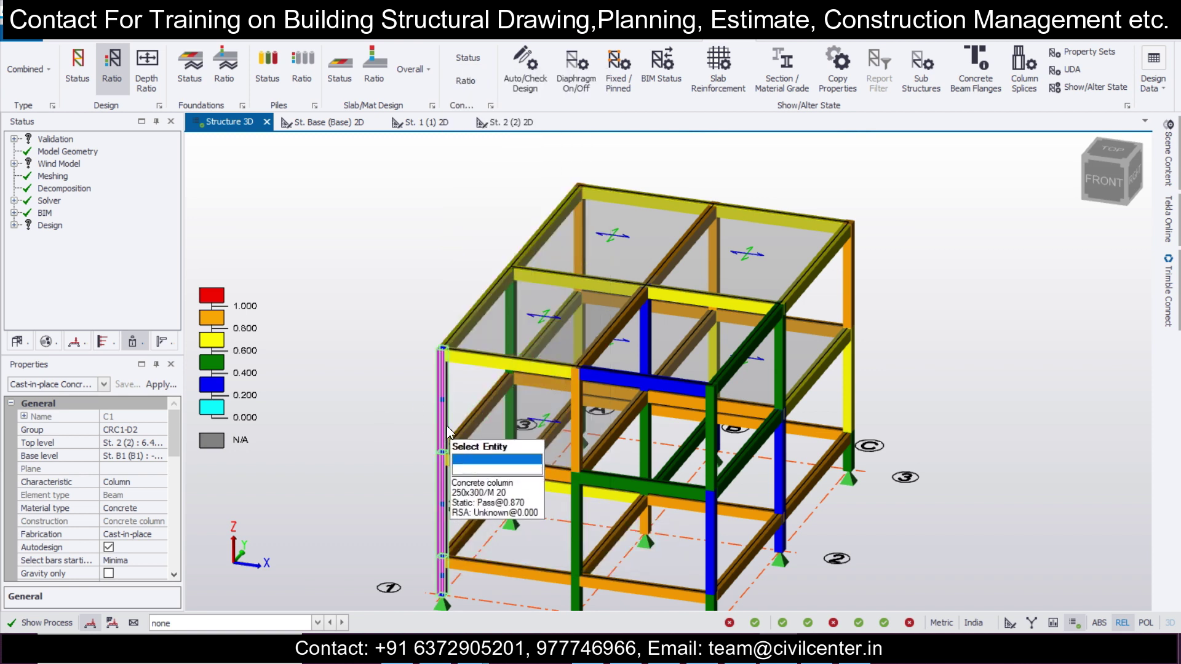
right_click(445, 430)
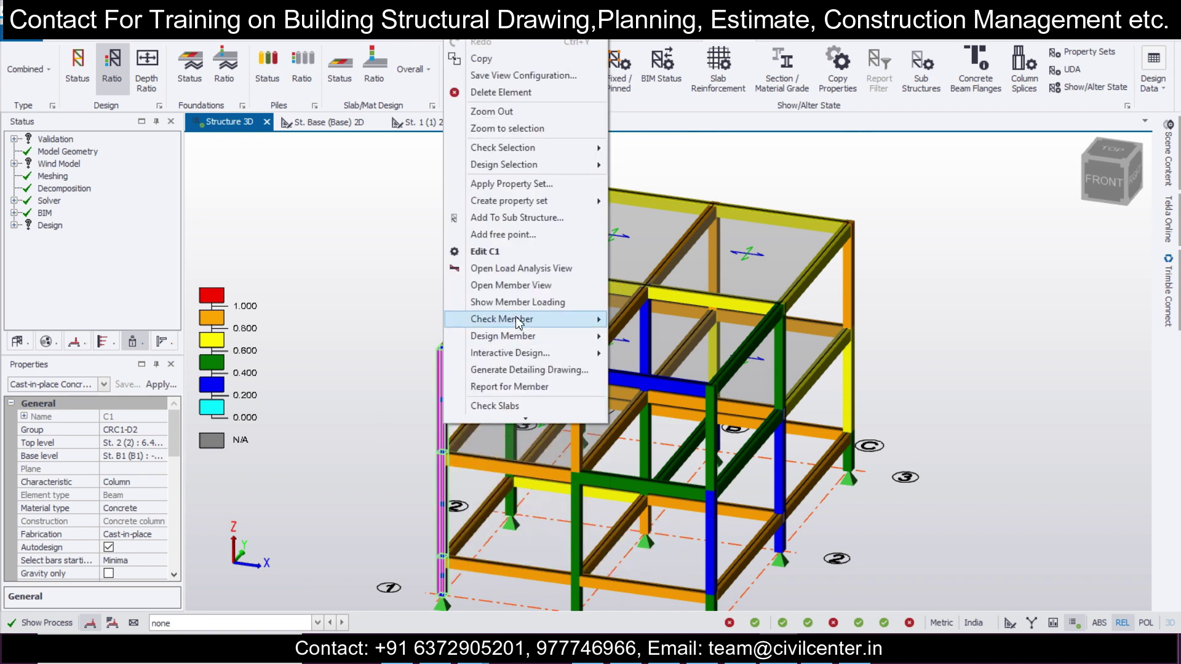
mouse_move(527, 336)
click(636, 342)
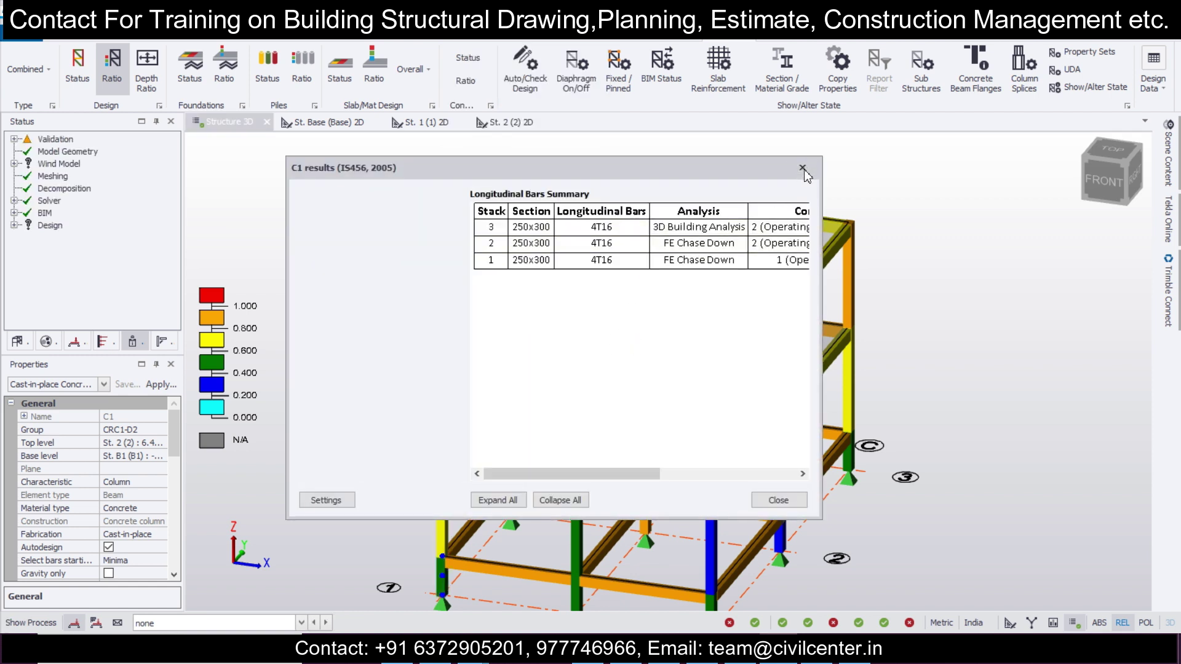
click(802, 167)
Step: Review the isolated column pad base soil parameters and place pad bases beneath all the columns of the structure
scroll(489, 498, up, 3)
right_drag(757, 308, 584, 479)
right_drag(465, 408, 296, 400)
scroll(444, 408, down, 3)
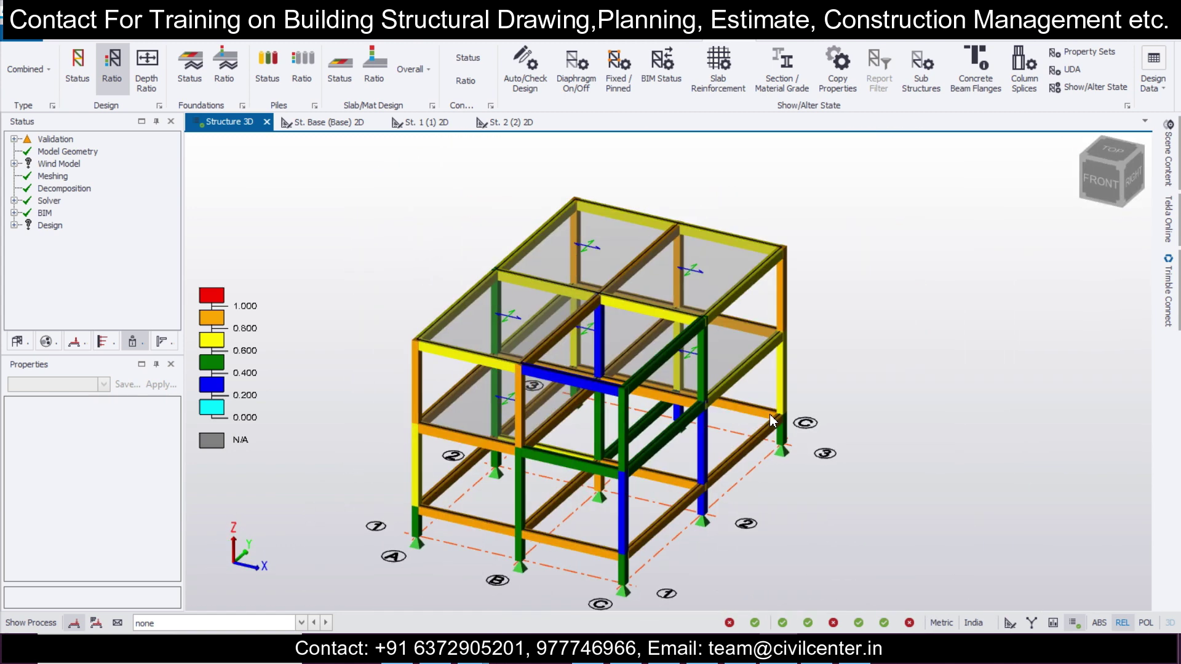
click(487, 28)
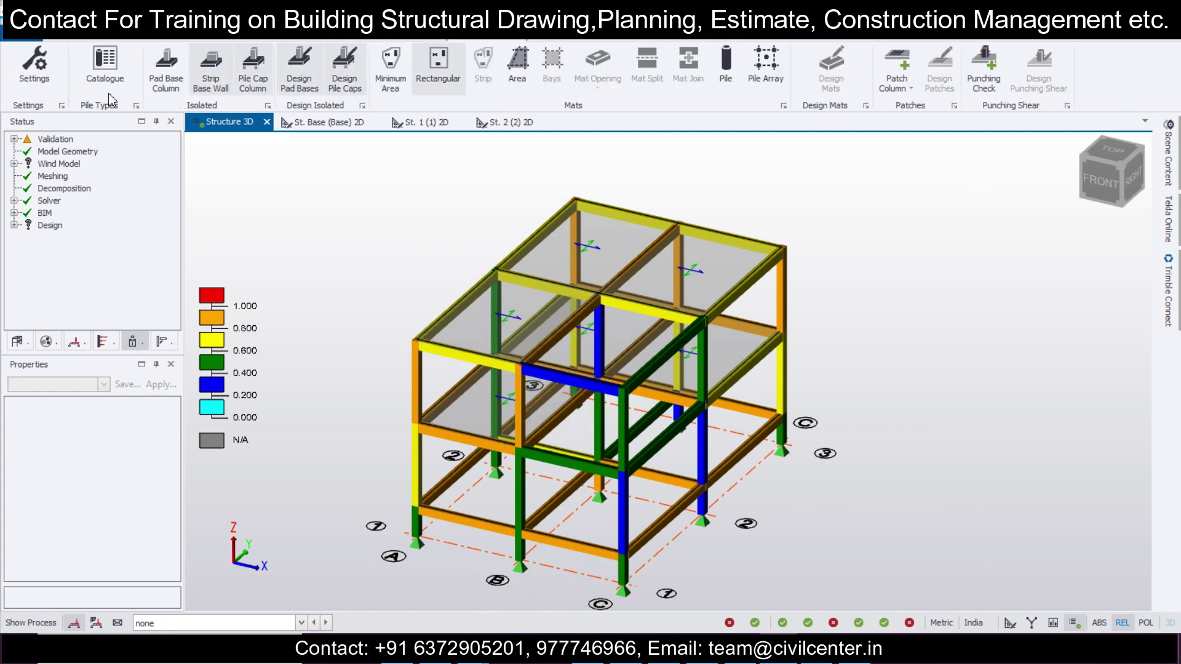
click(167, 79)
drag(174, 437, 175, 540)
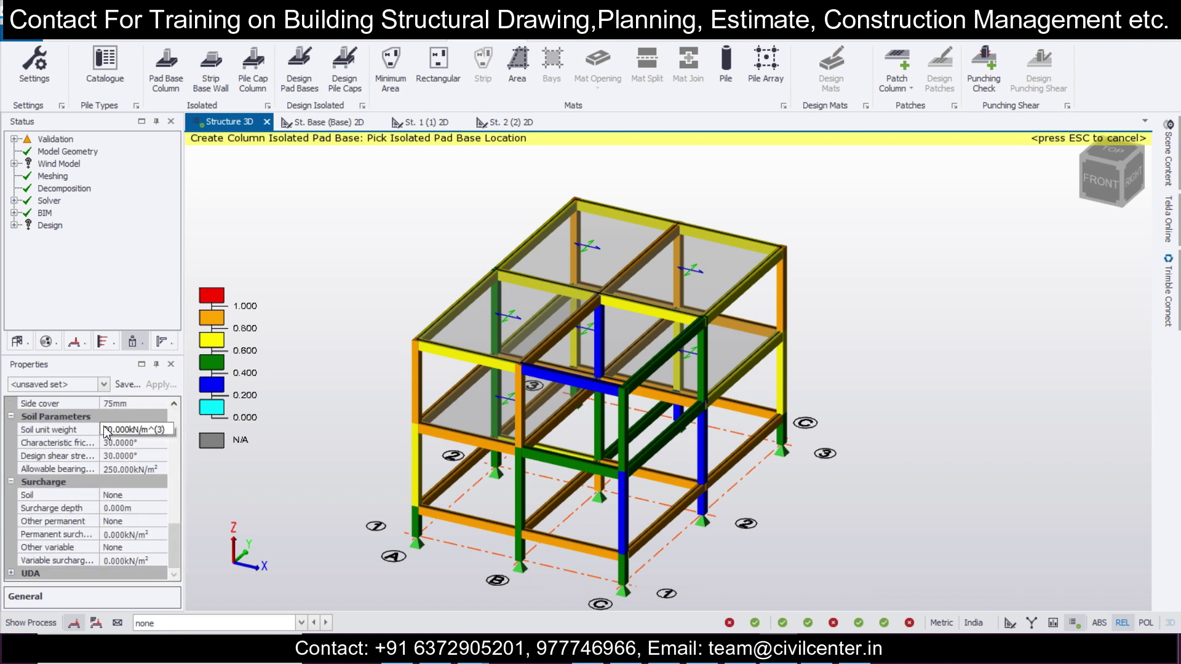
scroll(401, 395, down, 2)
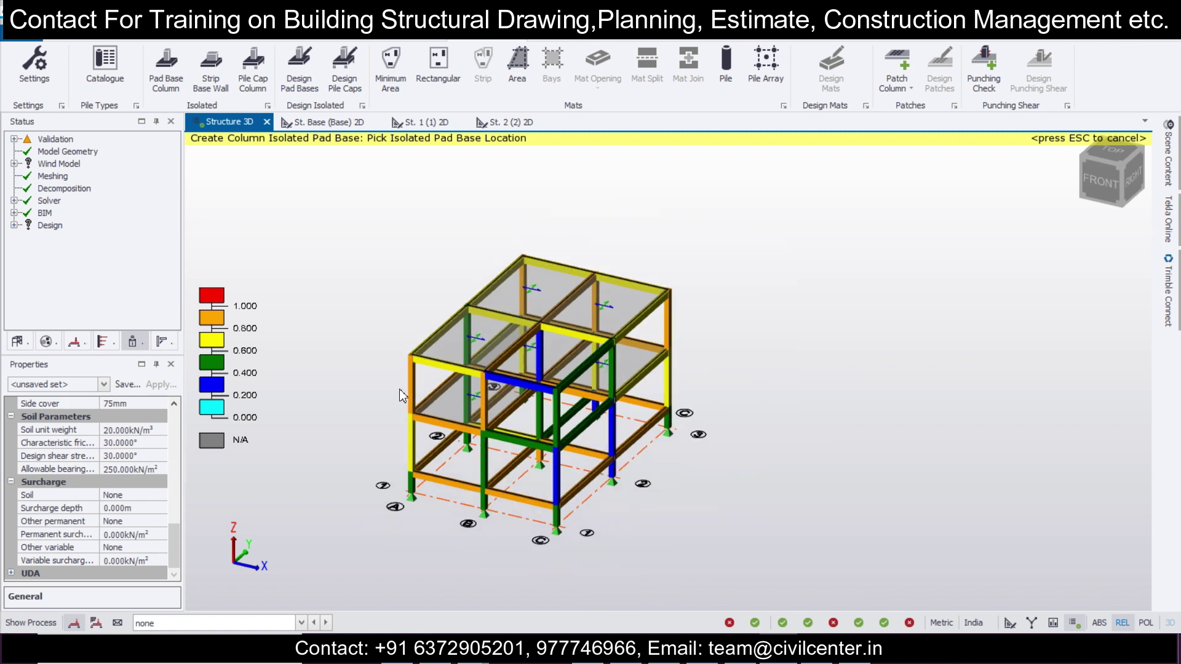
drag(306, 181, 980, 577)
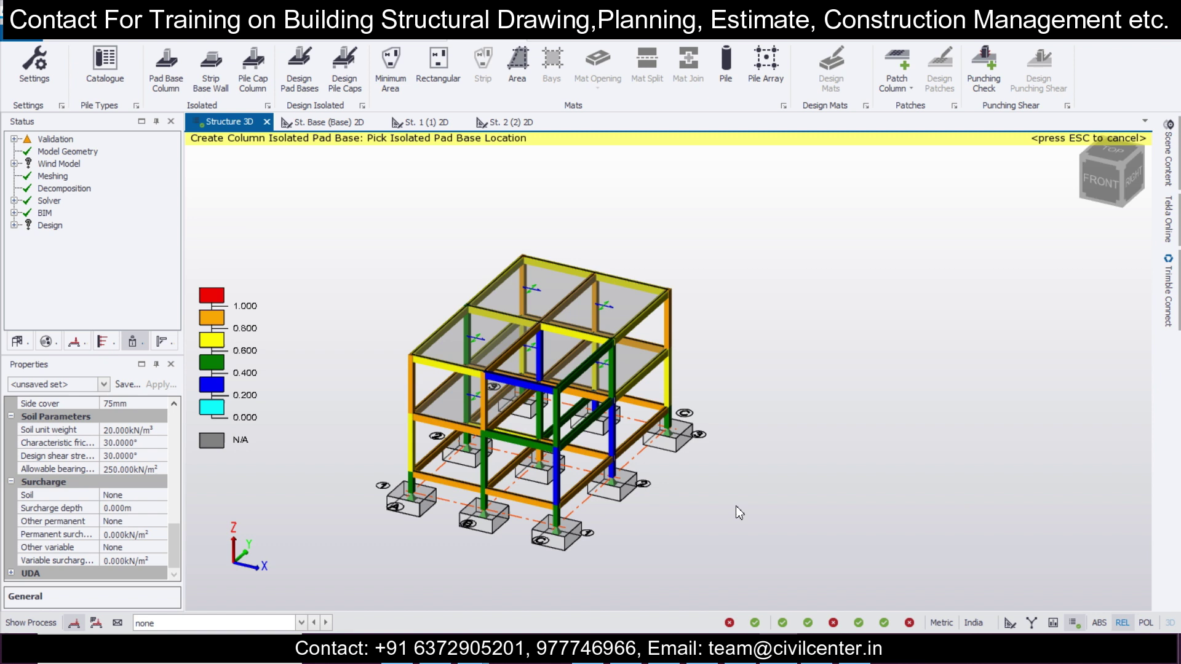
Step: Run the isolated foundation design for all the pad bases
click(296, 95)
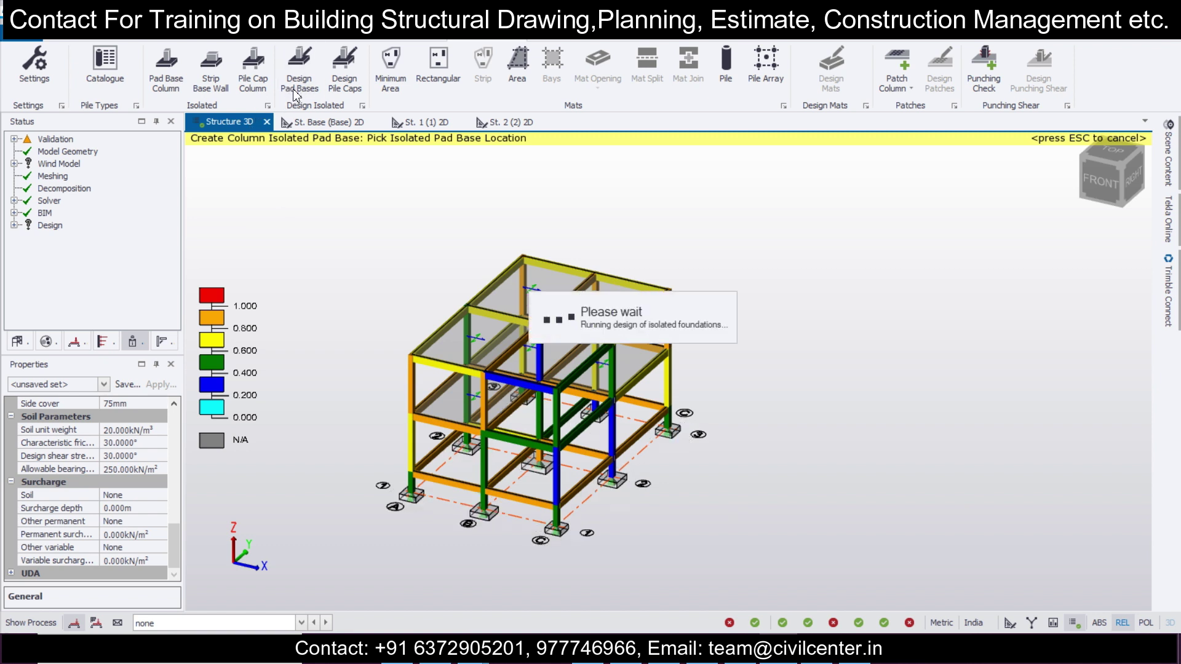
scroll(455, 592, up, 3)
right_drag(455, 592, 419, 537)
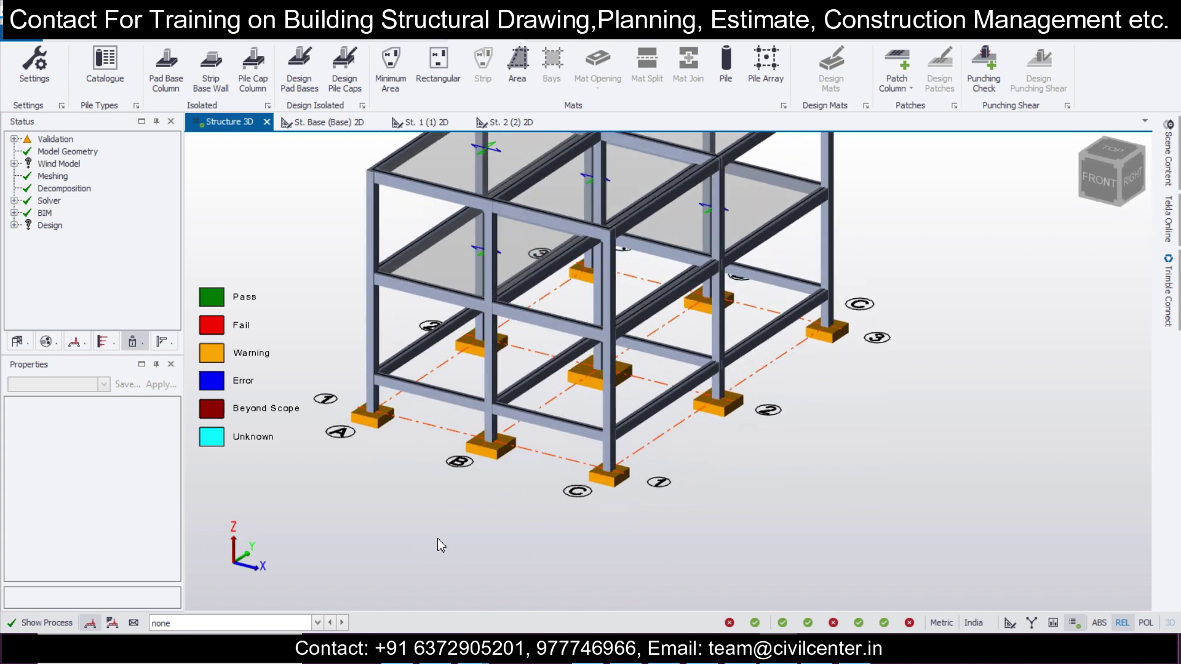
Step: Examine the designed pad bases around the structure, checking the size, depth and design status of the central base at grid B/2
right_drag(974, 503, 828, 518)
scroll(614, 356, up, 5)
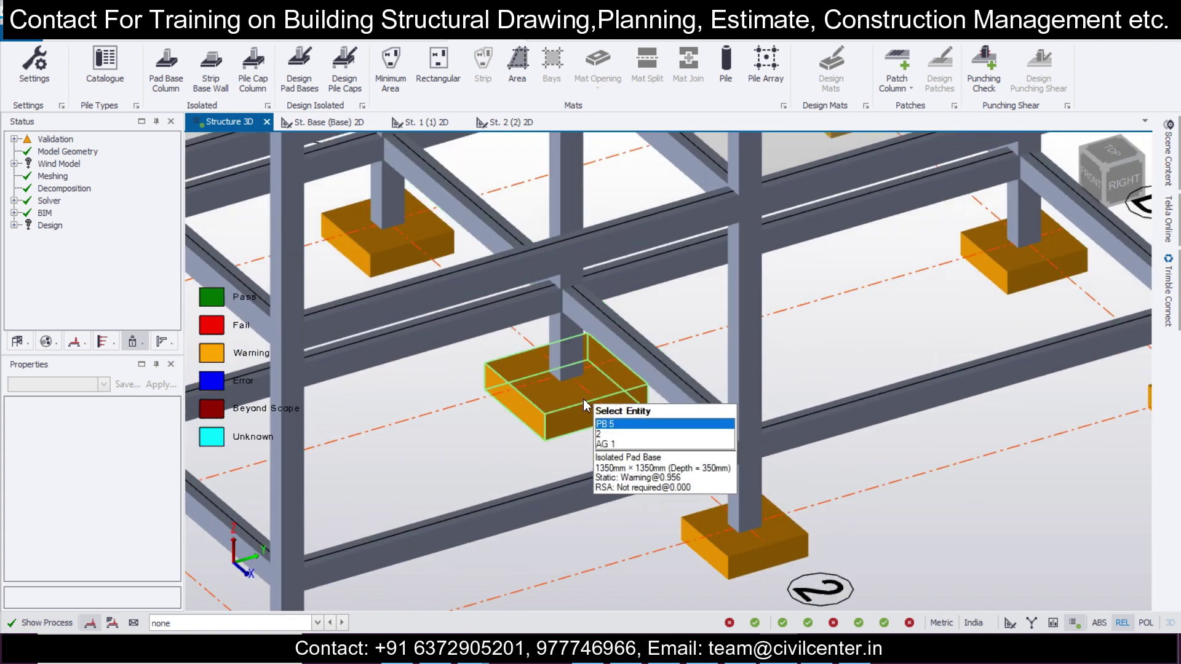
scroll(574, 407, down, 5)
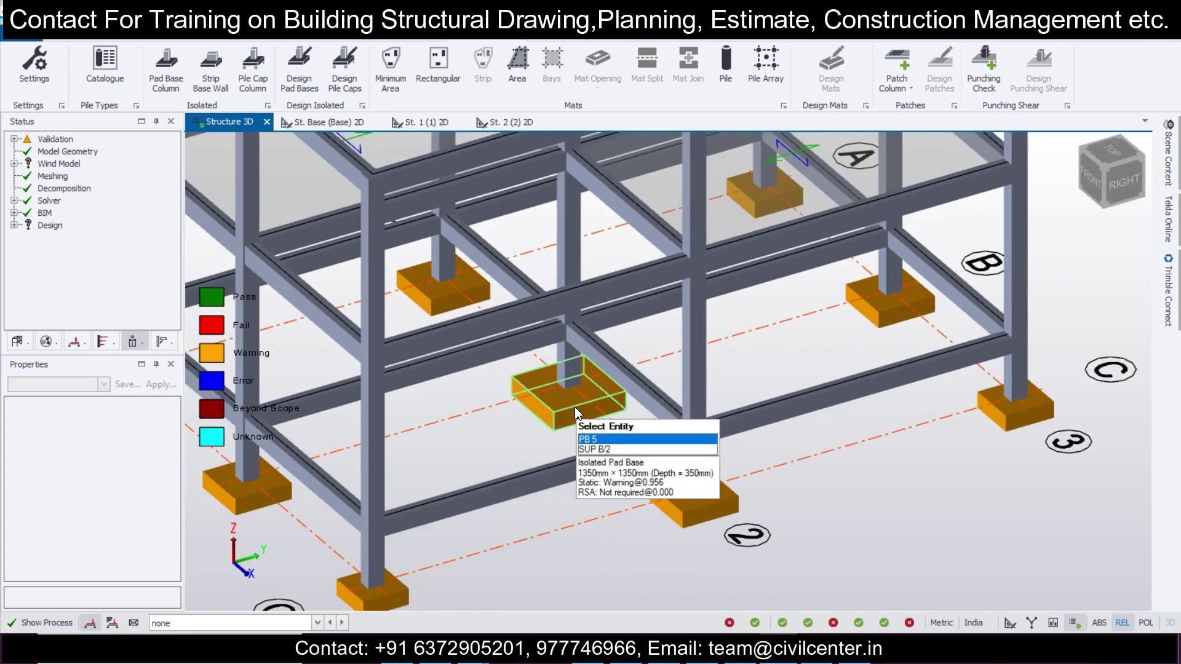
scroll(574, 407, down, 1)
scroll(736, 355, up, 2)
scroll(737, 355, down, 3)
right_drag(599, 570, 1040, 570)
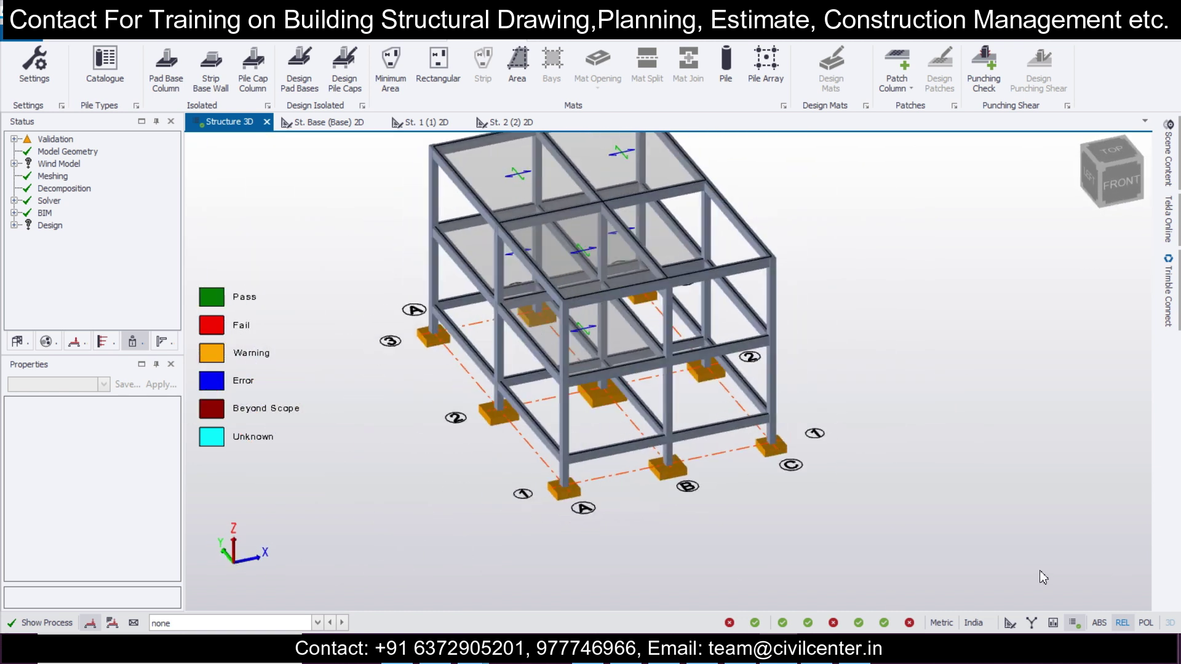
scroll(1015, 547, down, 2)
middle_drag(1010, 539, 742, 555)
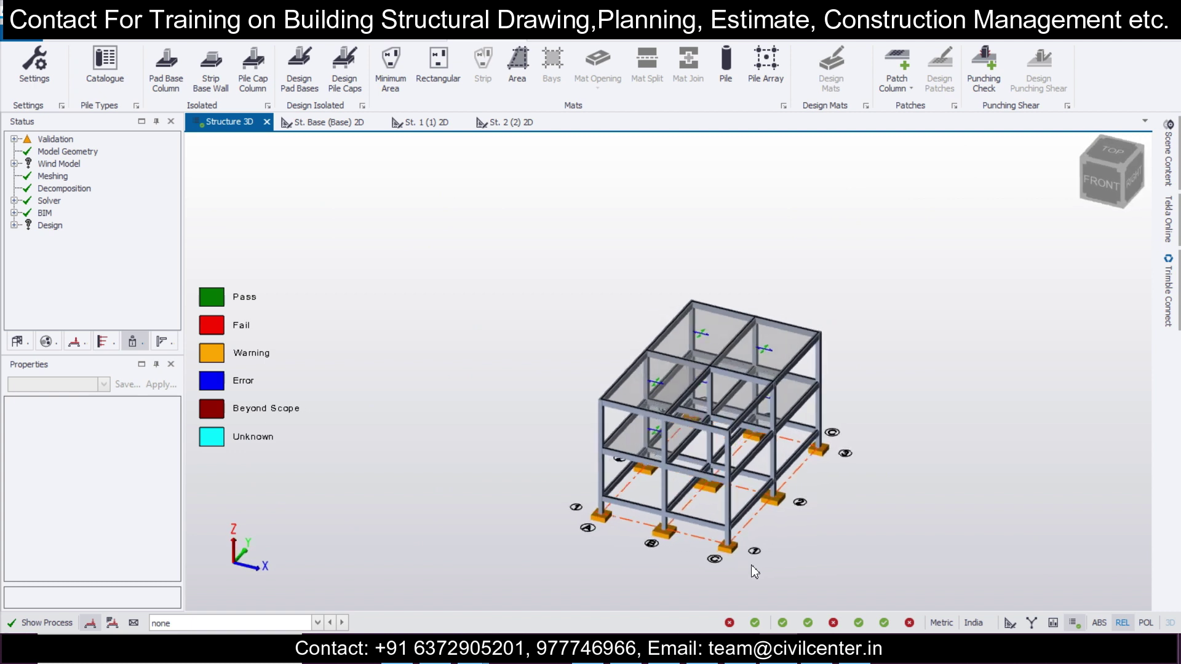
scroll(872, 571, up, 4)
scroll(833, 531, up, 3)
scroll(842, 493, down, 2)
middle_drag(830, 533, 706, 516)
scroll(706, 516, up, 3)
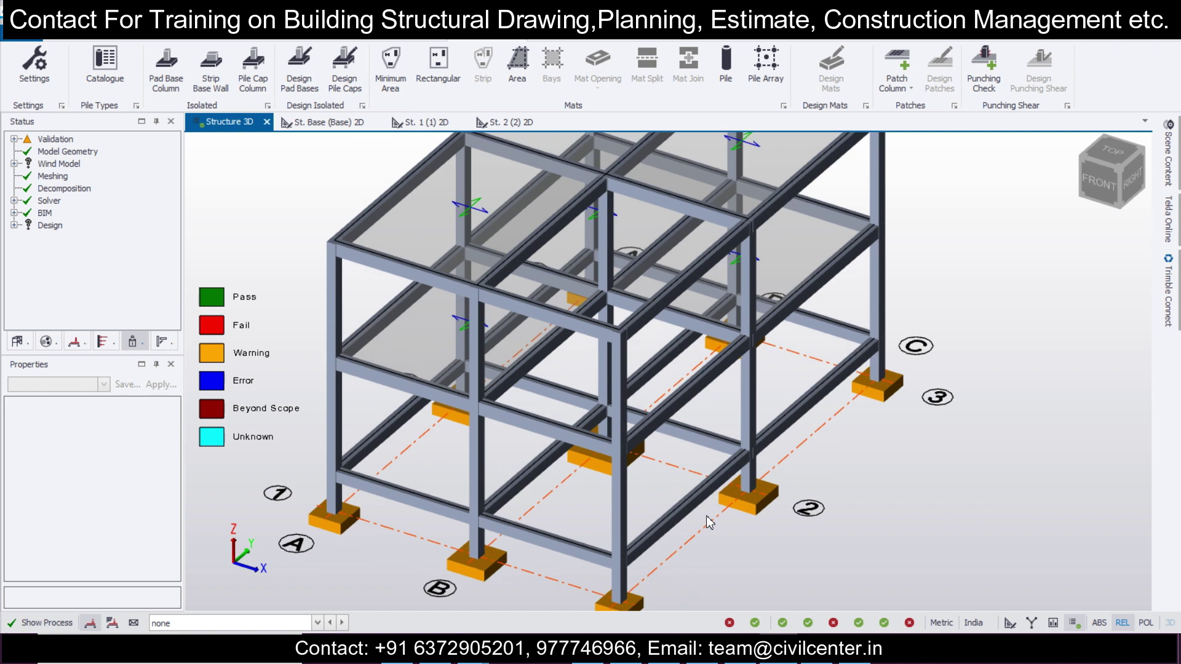
scroll(706, 515, down, 4)
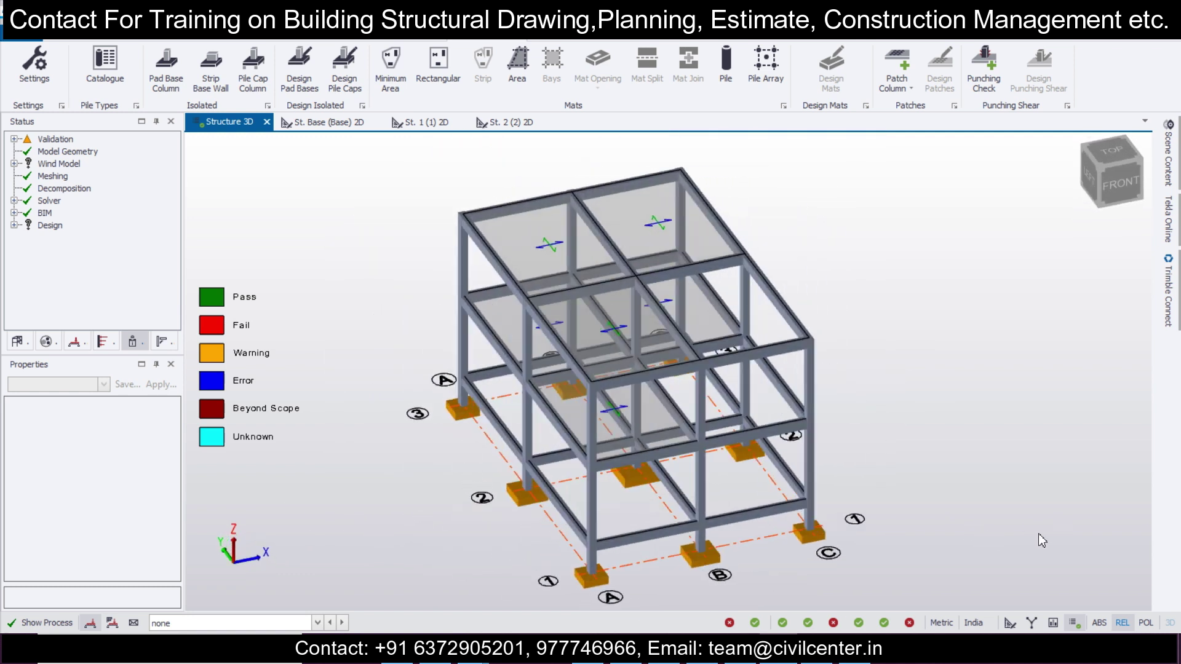